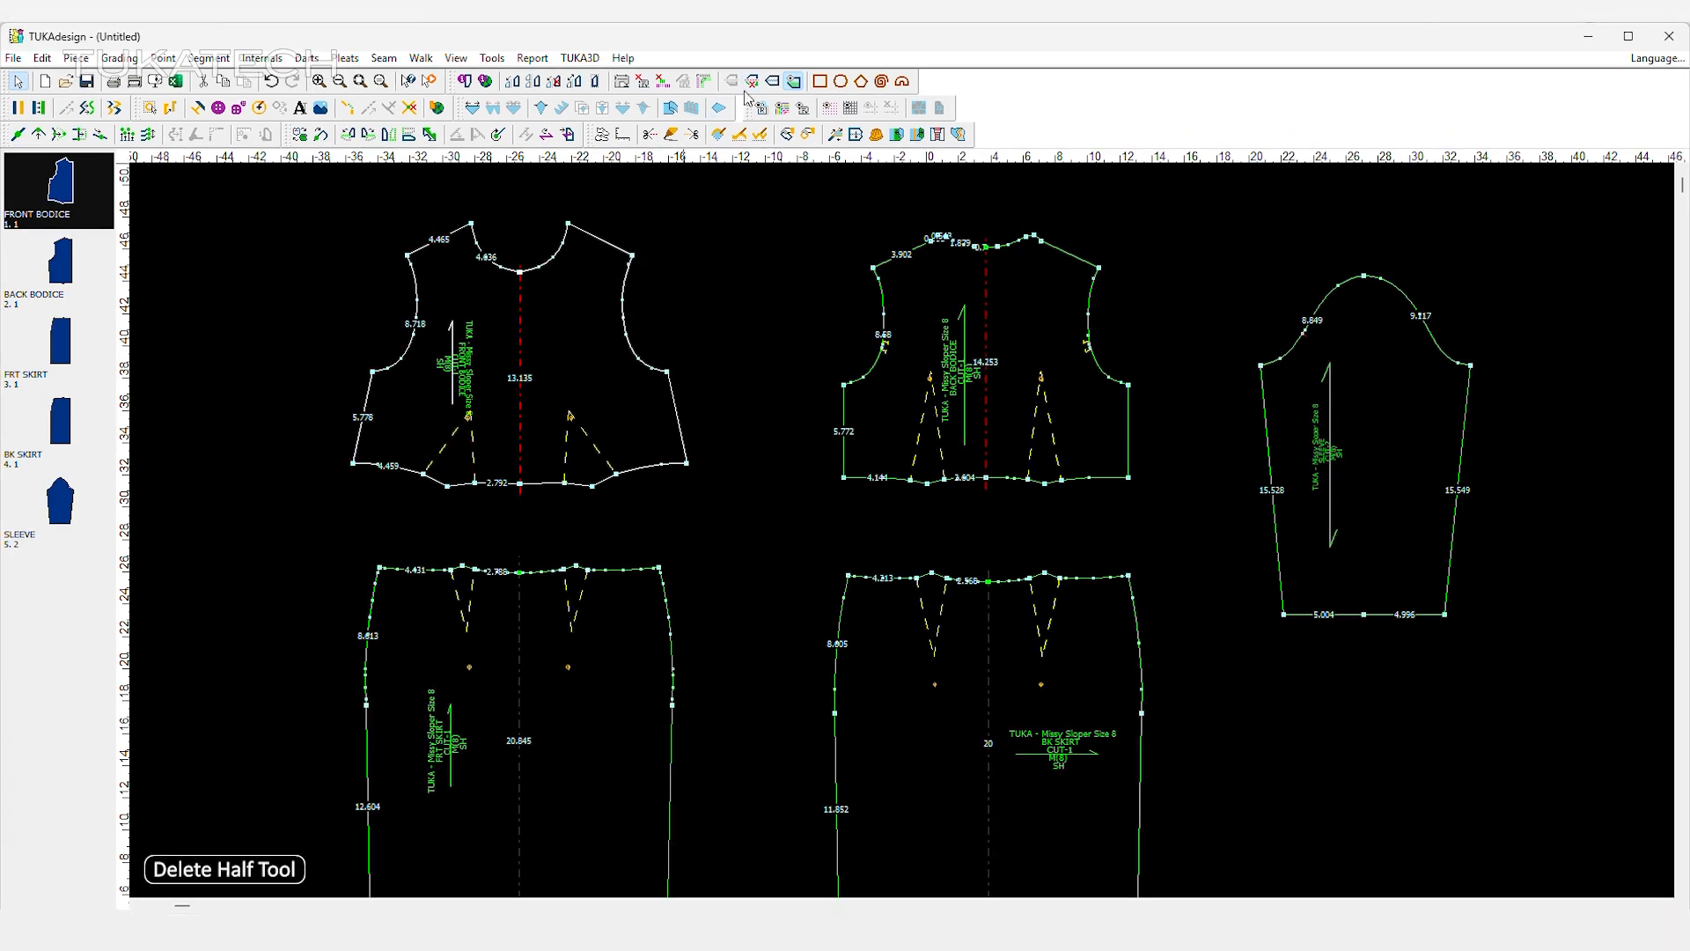
Delete the mirrored half of the front bodice and add a parallel segment 0.5 outside its centre front line.
click(569, 415)
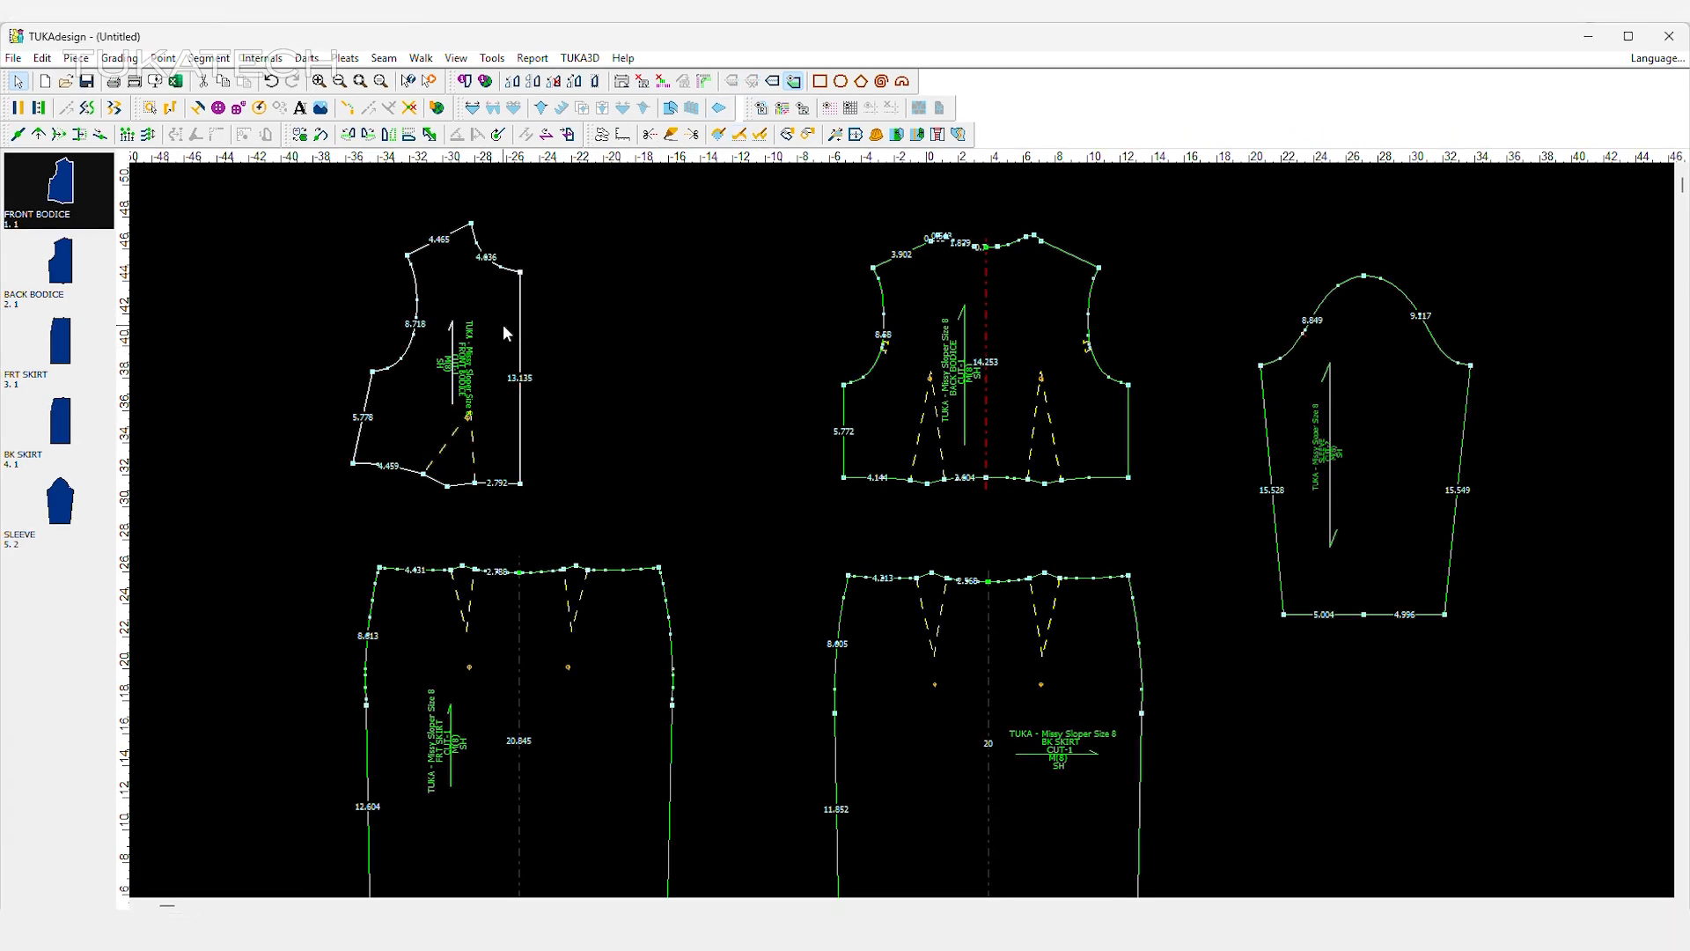
drag(505, 324, 486, 286)
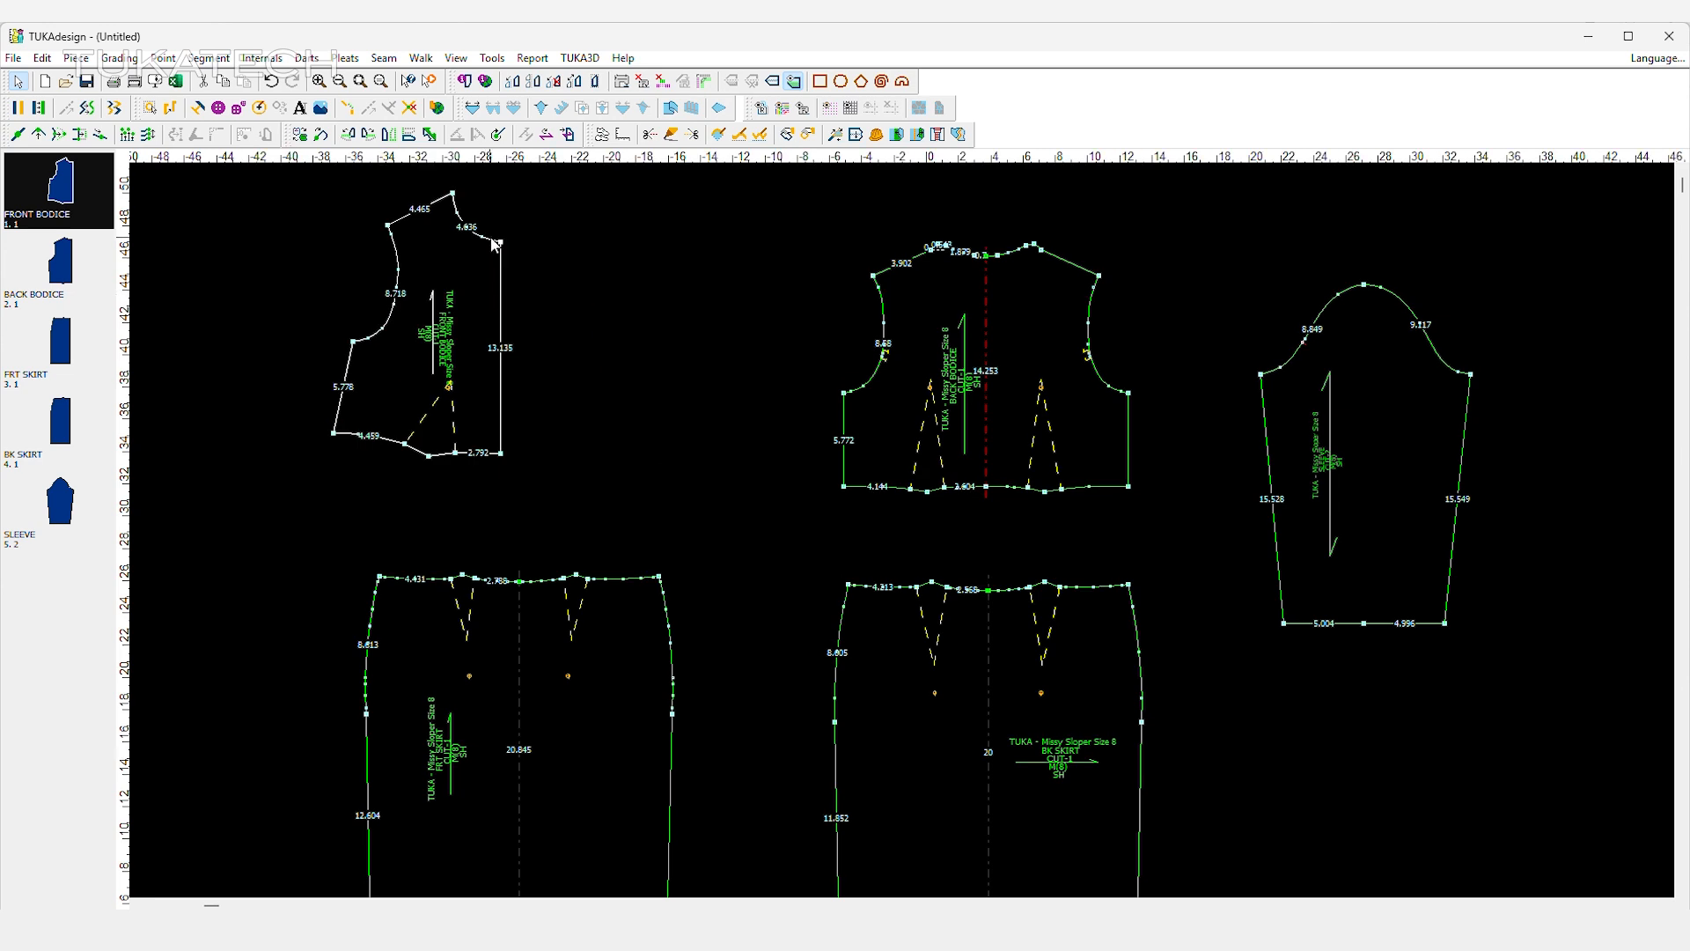
click(500, 454)
click(91, 106)
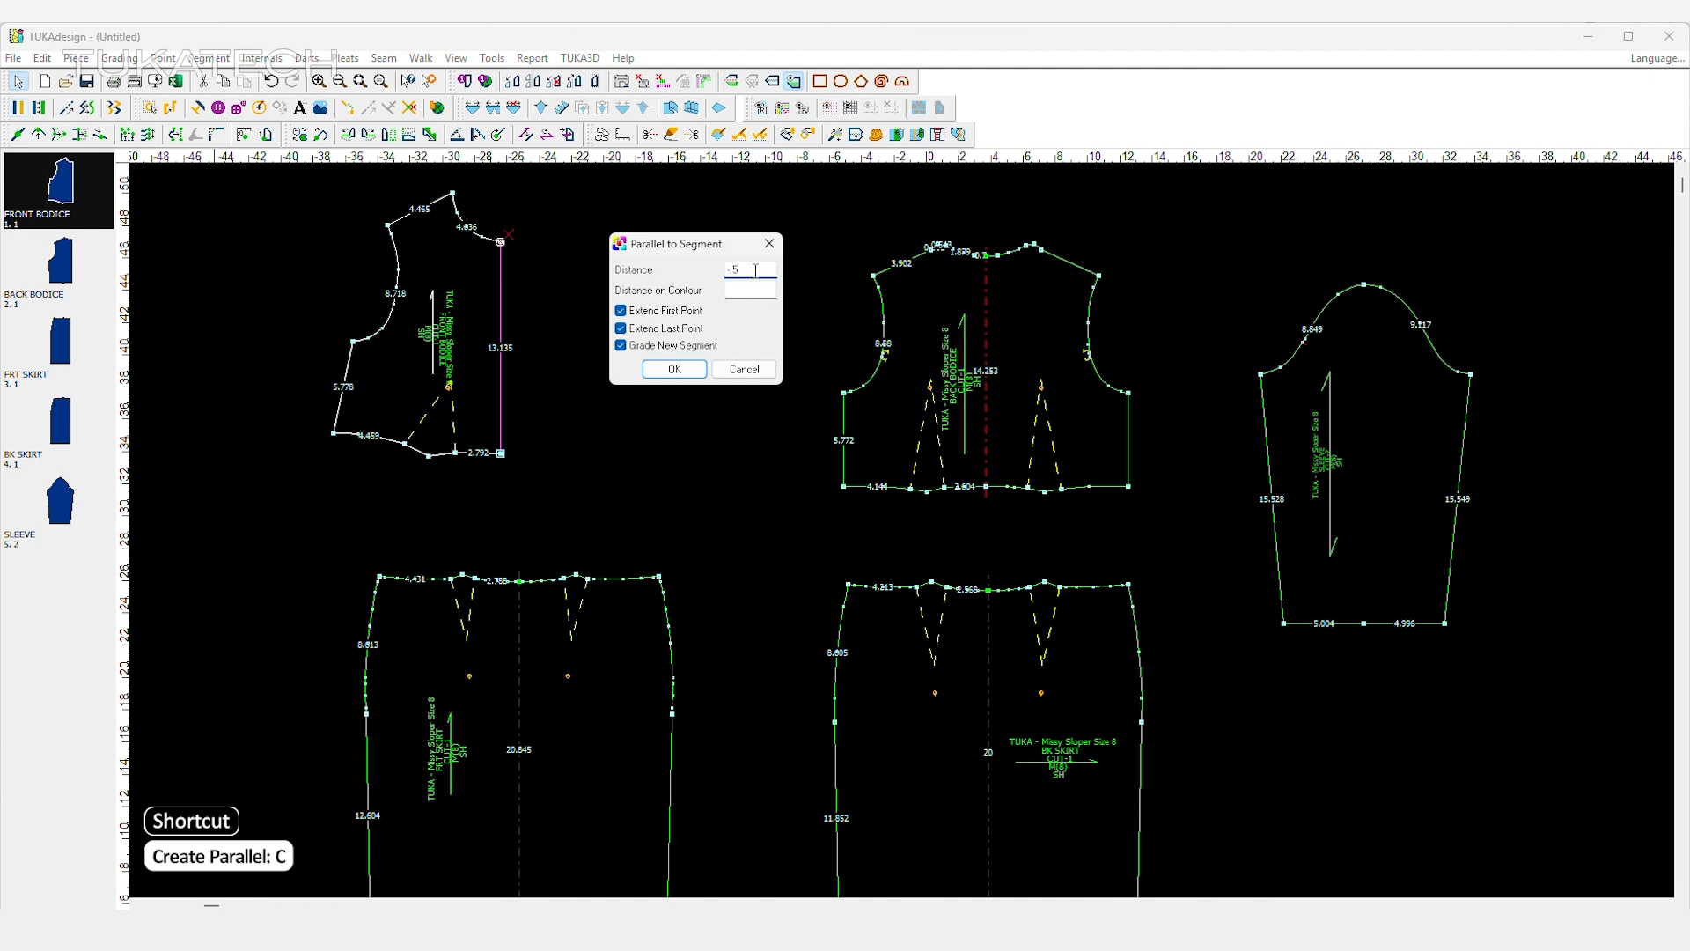
text(.5)
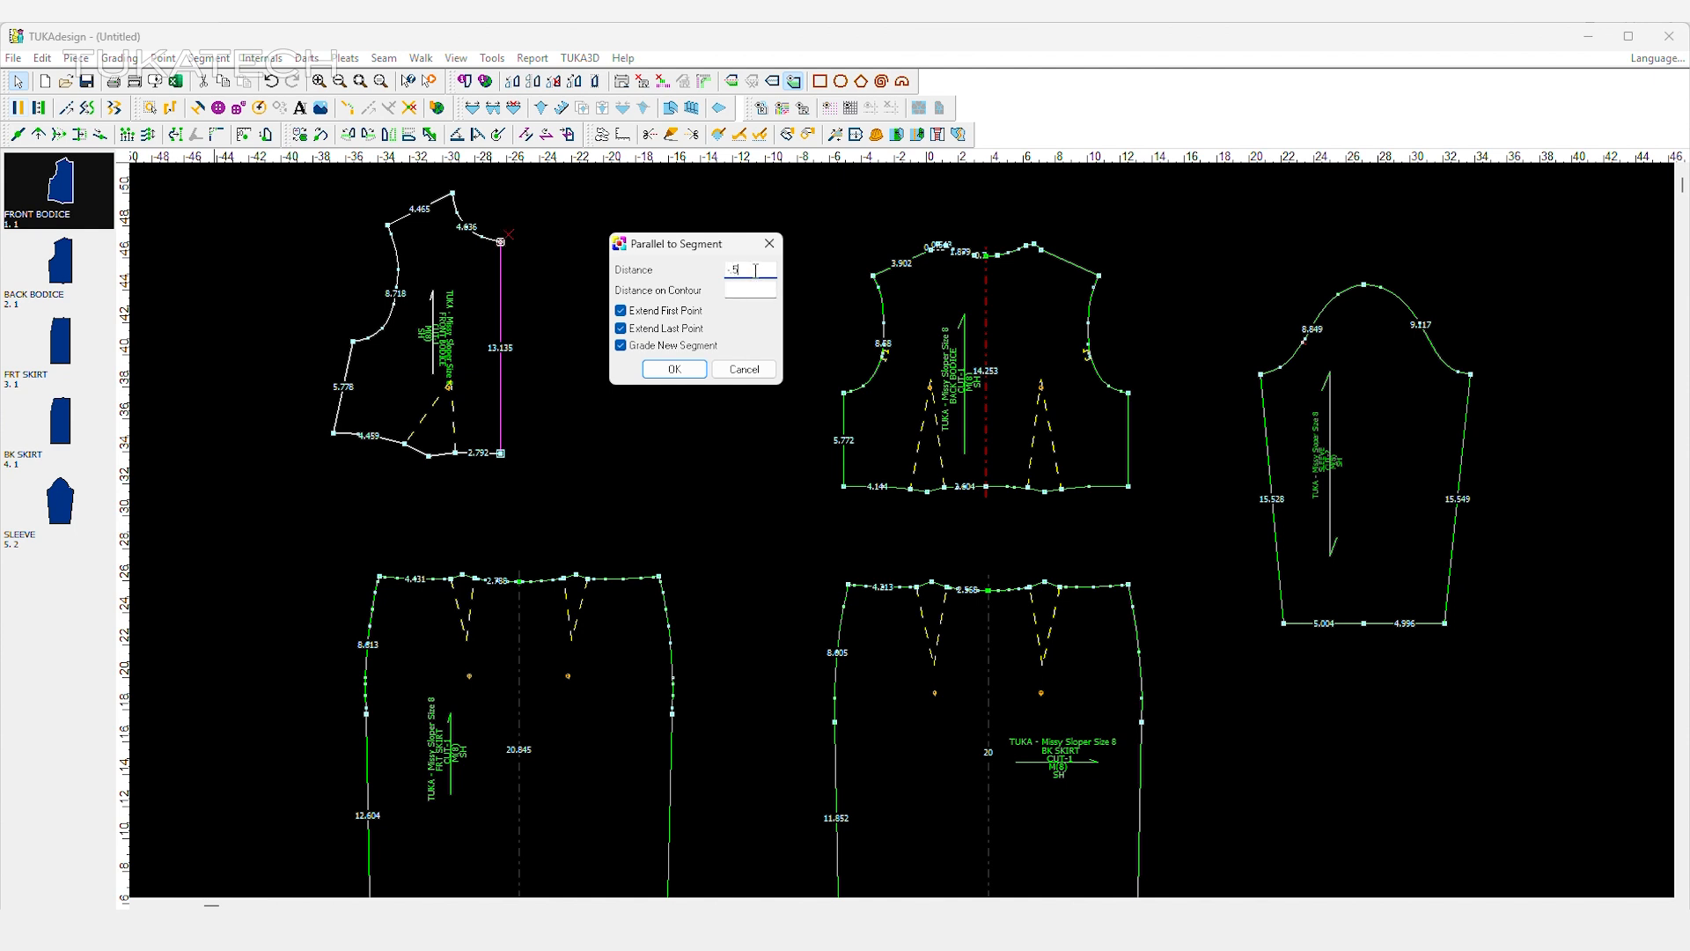
click(674, 369)
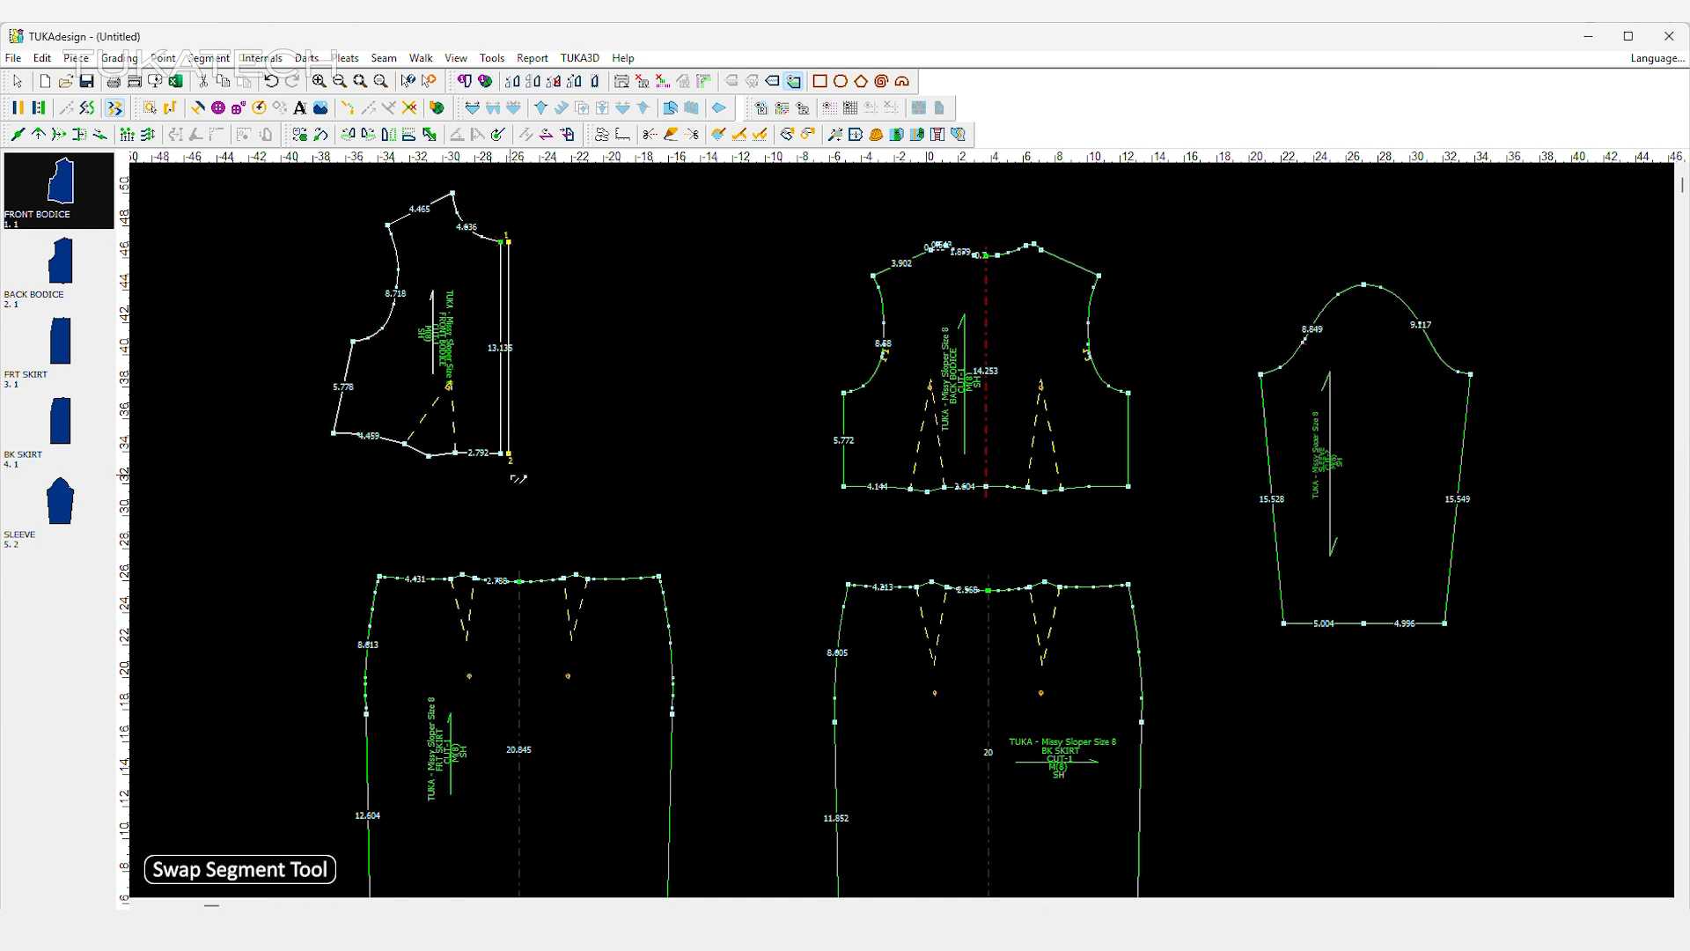
Swap the centre front segment of the front bodice with the new parallel line so it becomes the outline.
click(509, 454)
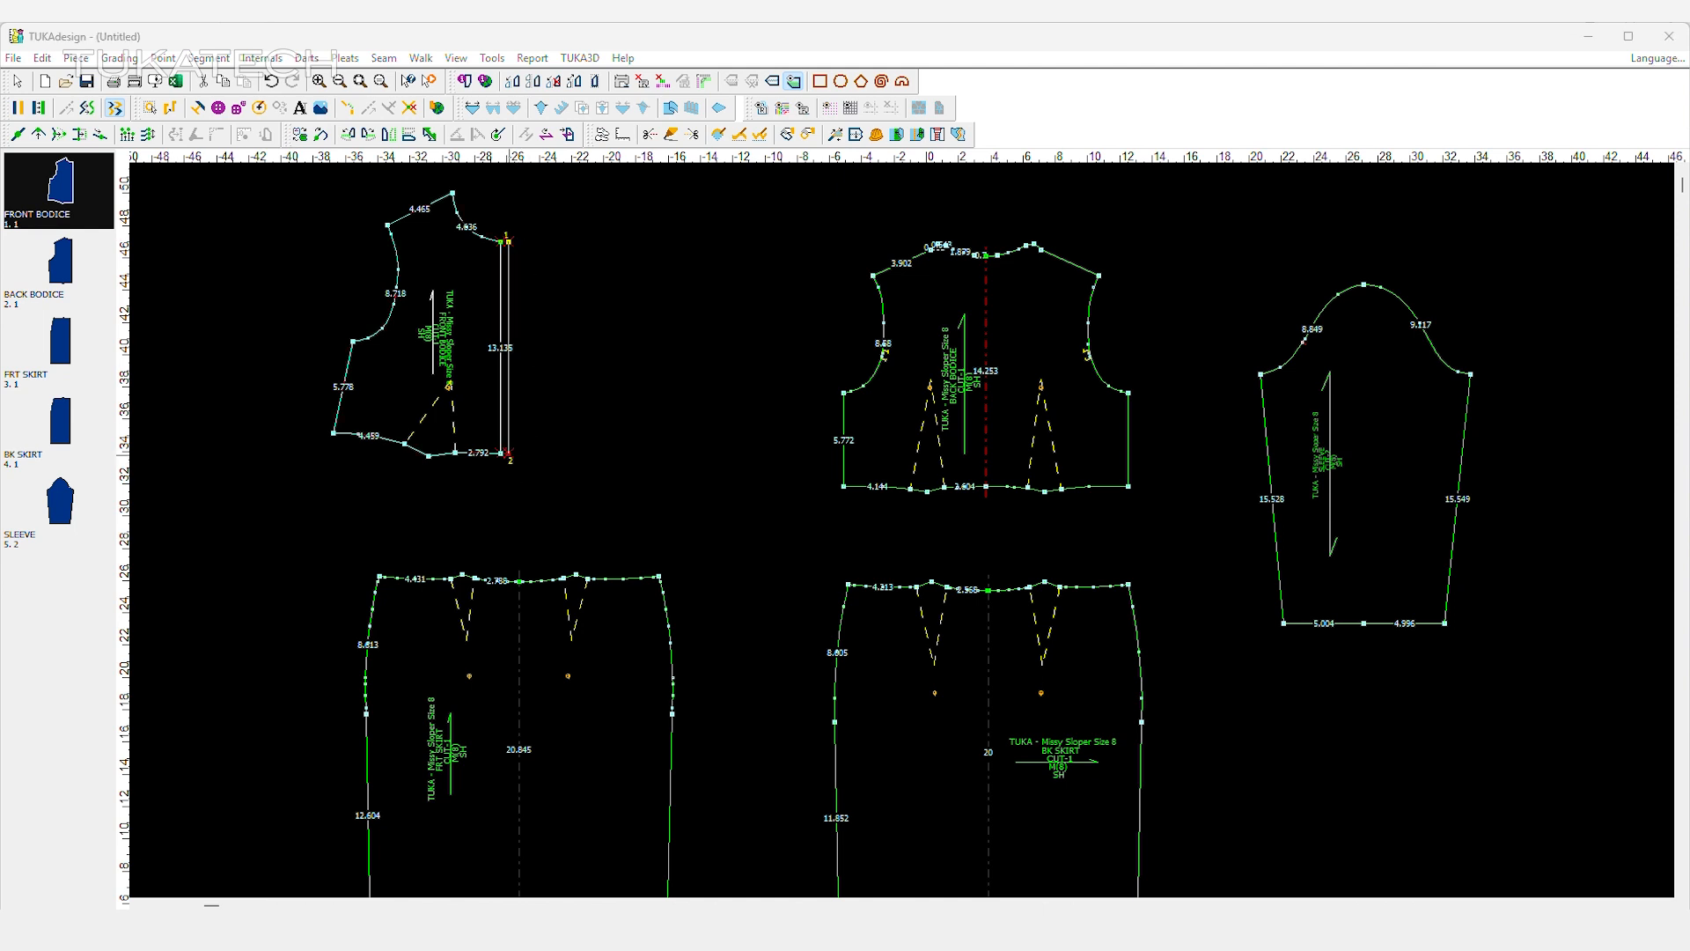
right_click(568, 259)
click(598, 265)
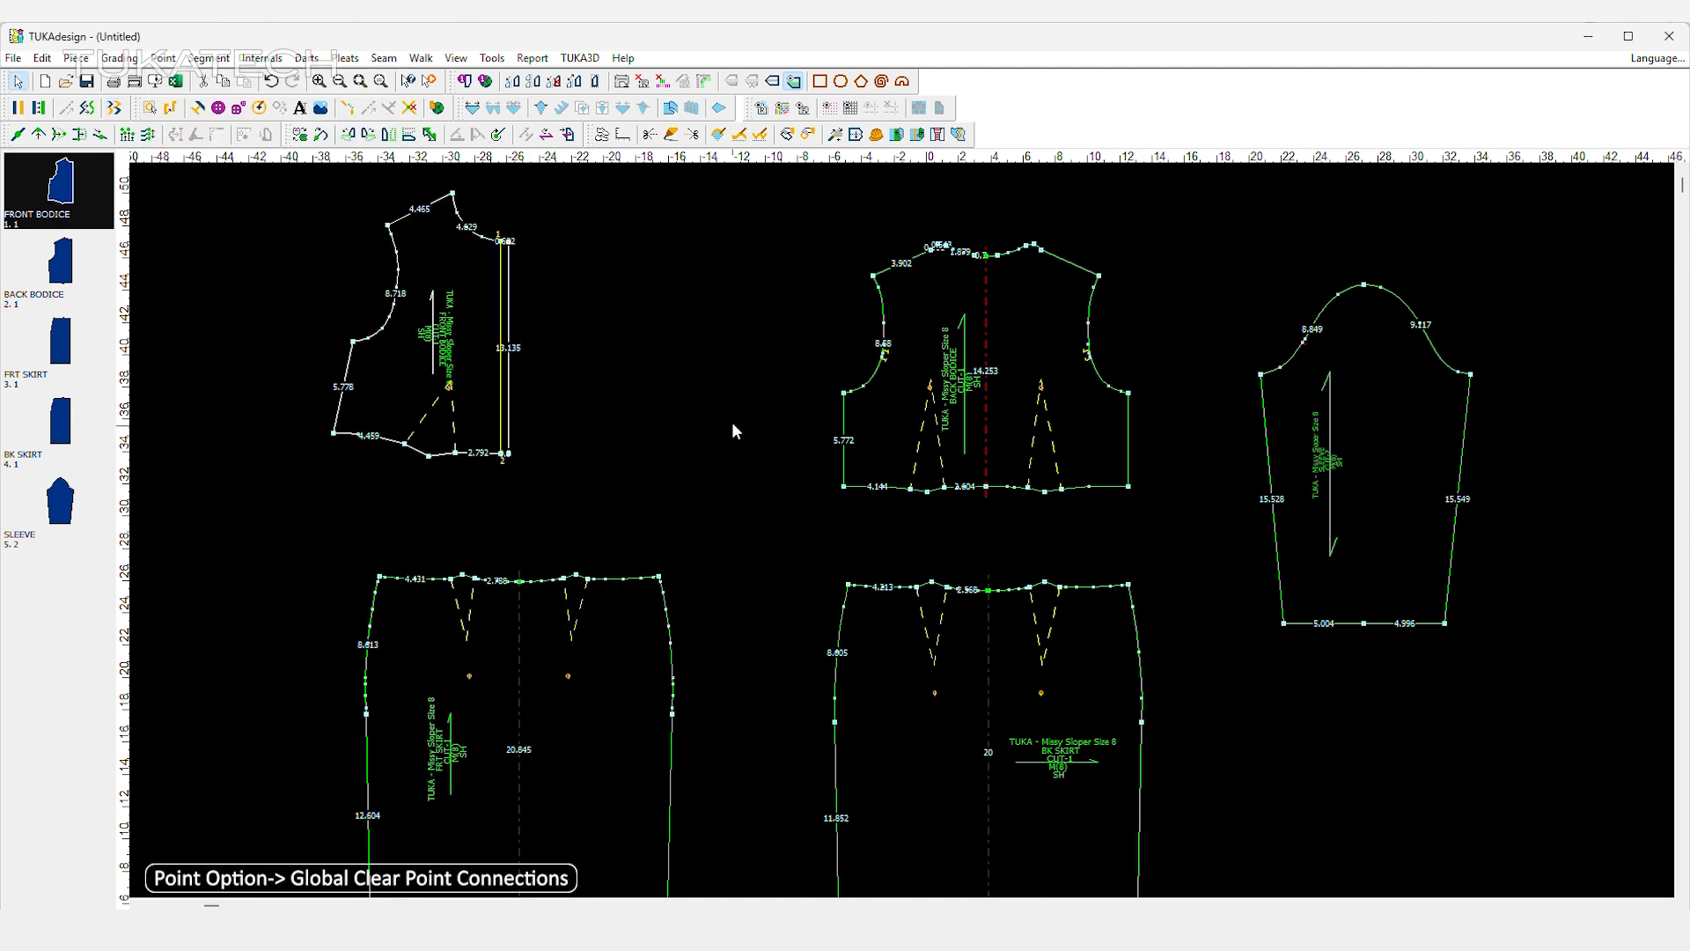
Delete the mirrored half of the front skirt and add a parallel segment 0.5 outside its centre front line.
click(526, 642)
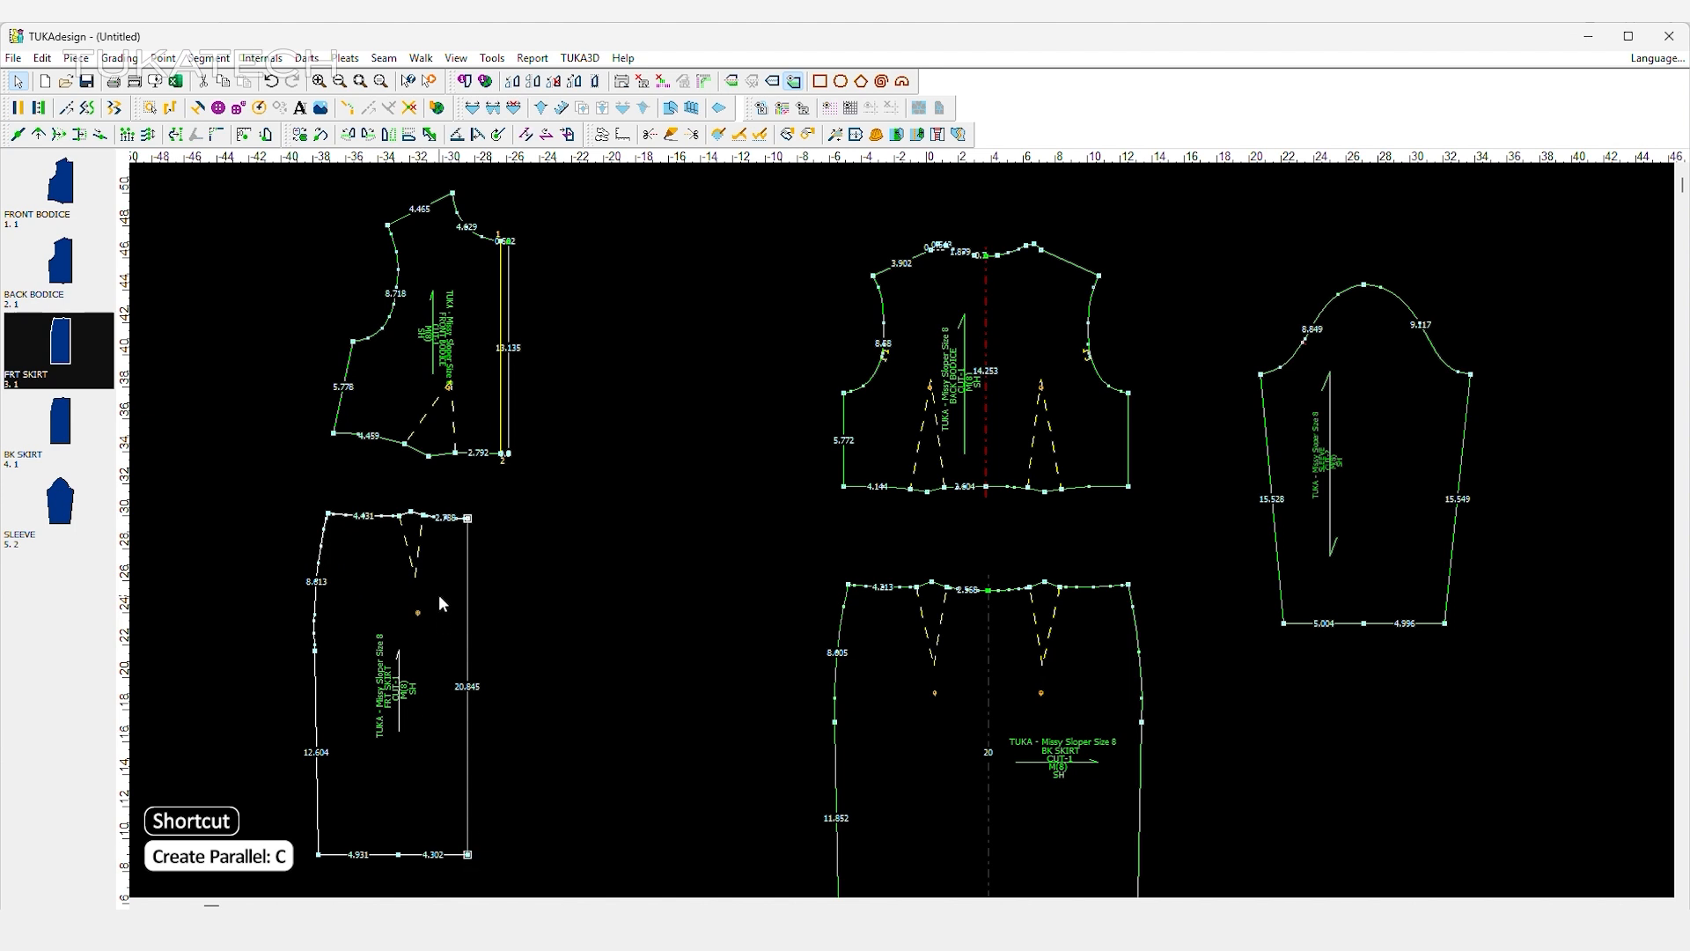
key(c)
click(687, 376)
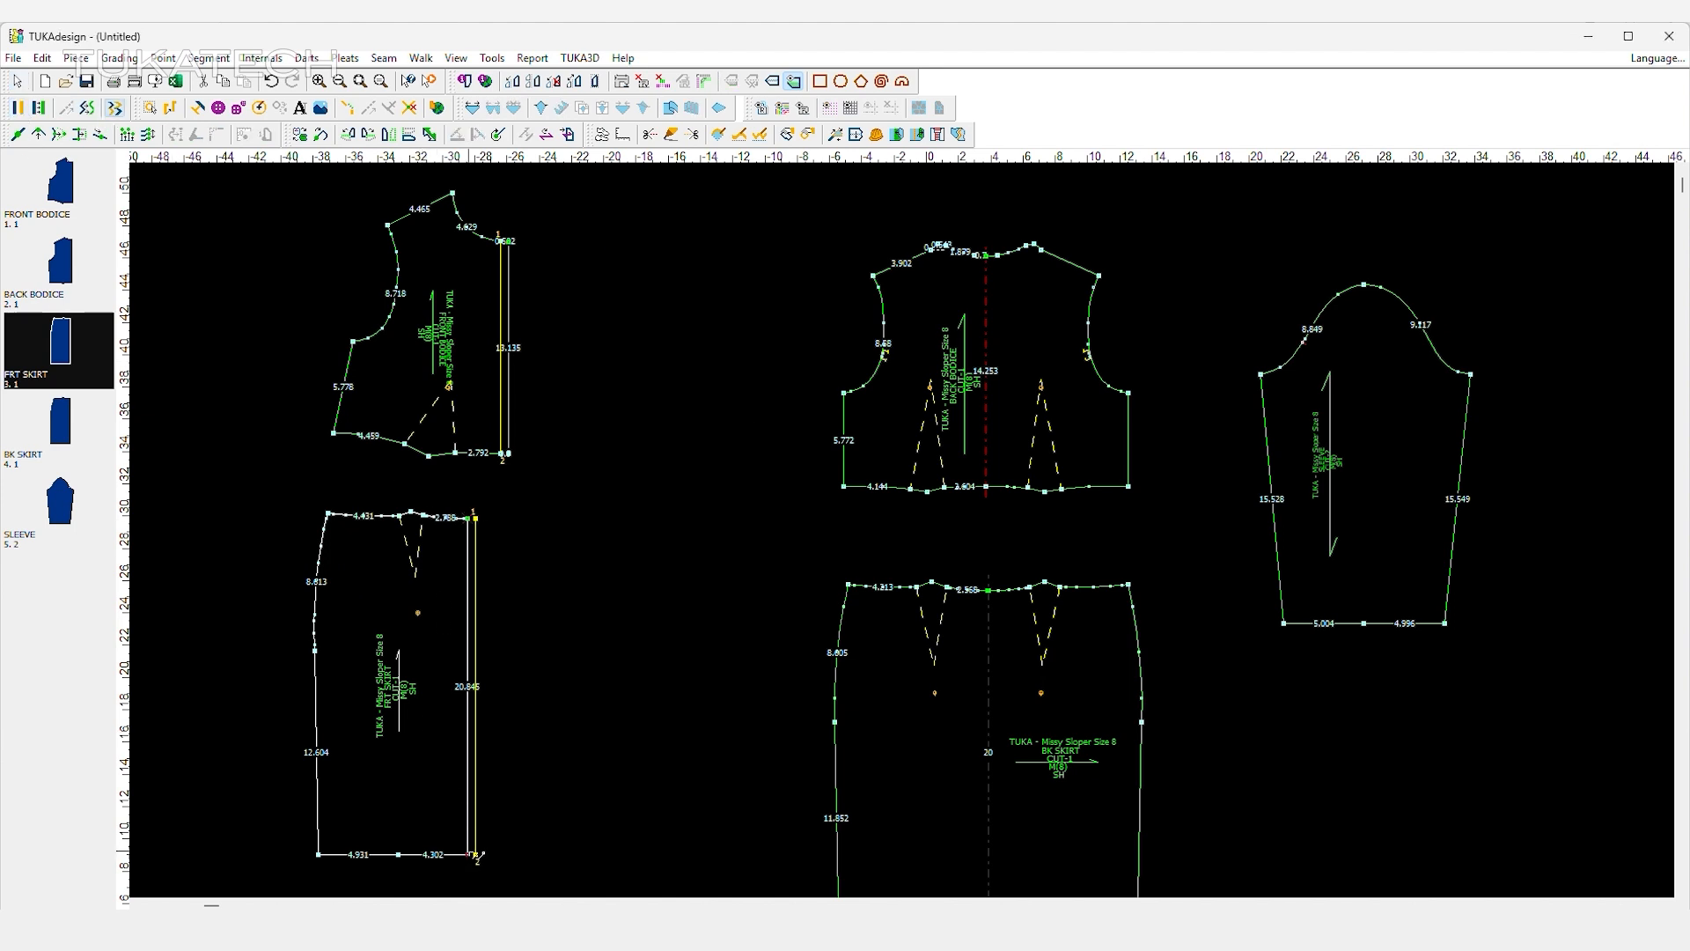
Swap the front skirt's centre front segment with its parallel line and clear the point connections globally.
click(475, 521)
click(475, 854)
click(961, 351)
right_click(545, 488)
click(578, 500)
click(156, 59)
click(242, 322)
Display the seams and set a seam width of 1.5 on the front bodice's extended centre front edge.
click(622, 81)
click(803, 108)
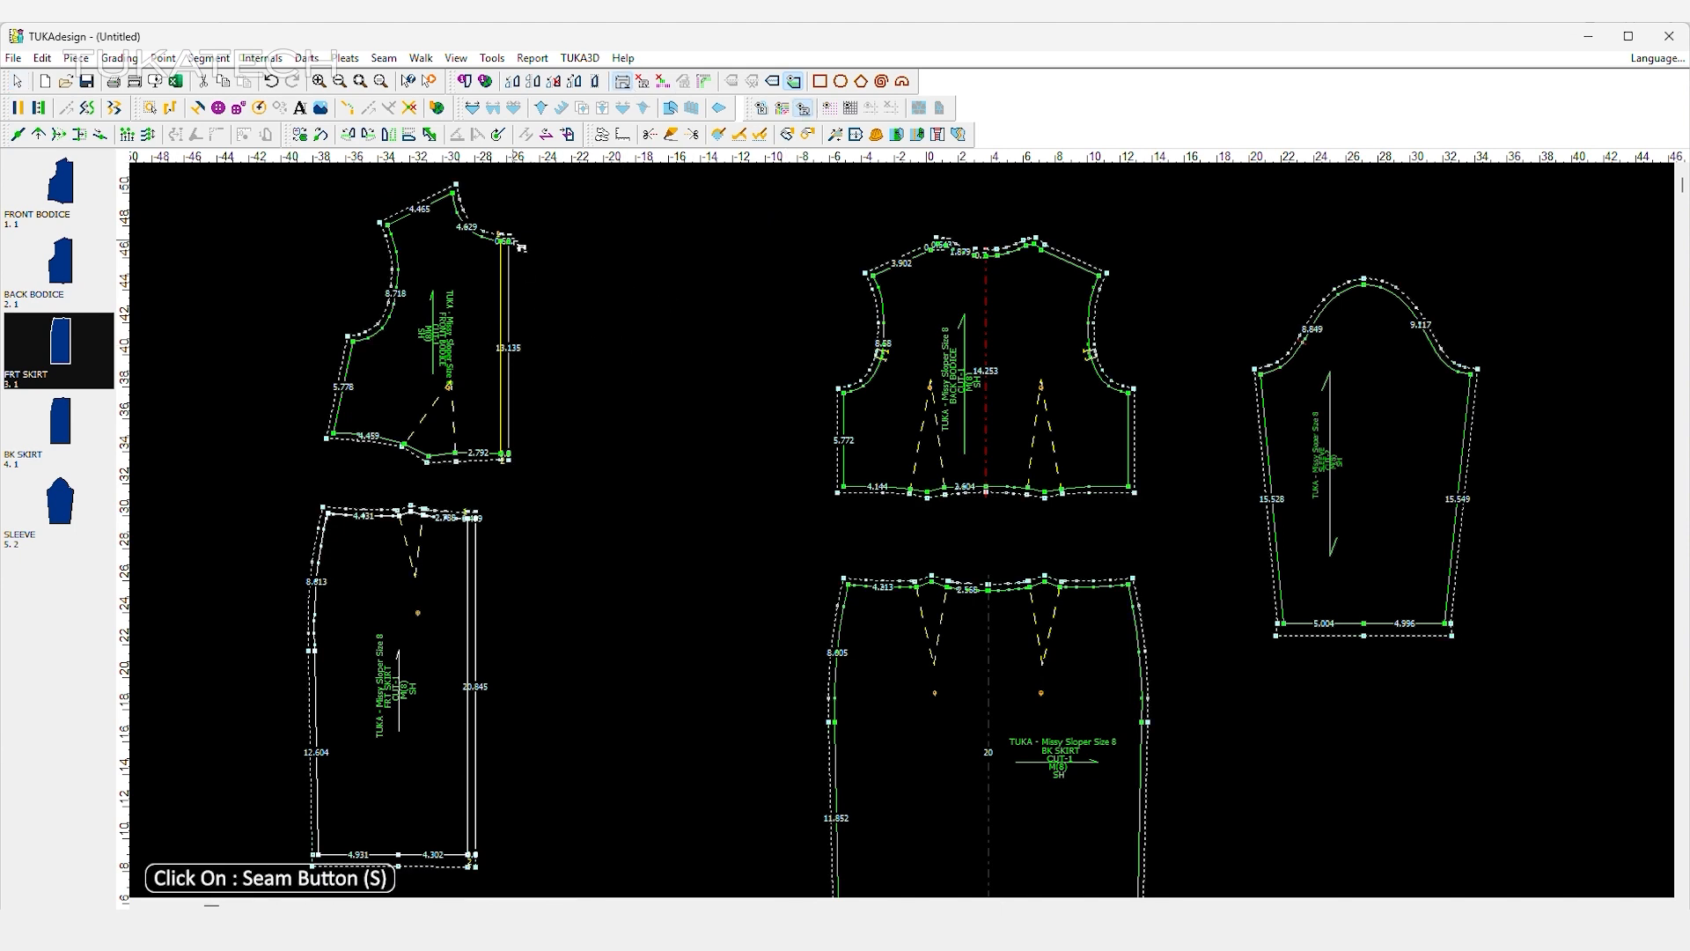
click(509, 241)
click(509, 455)
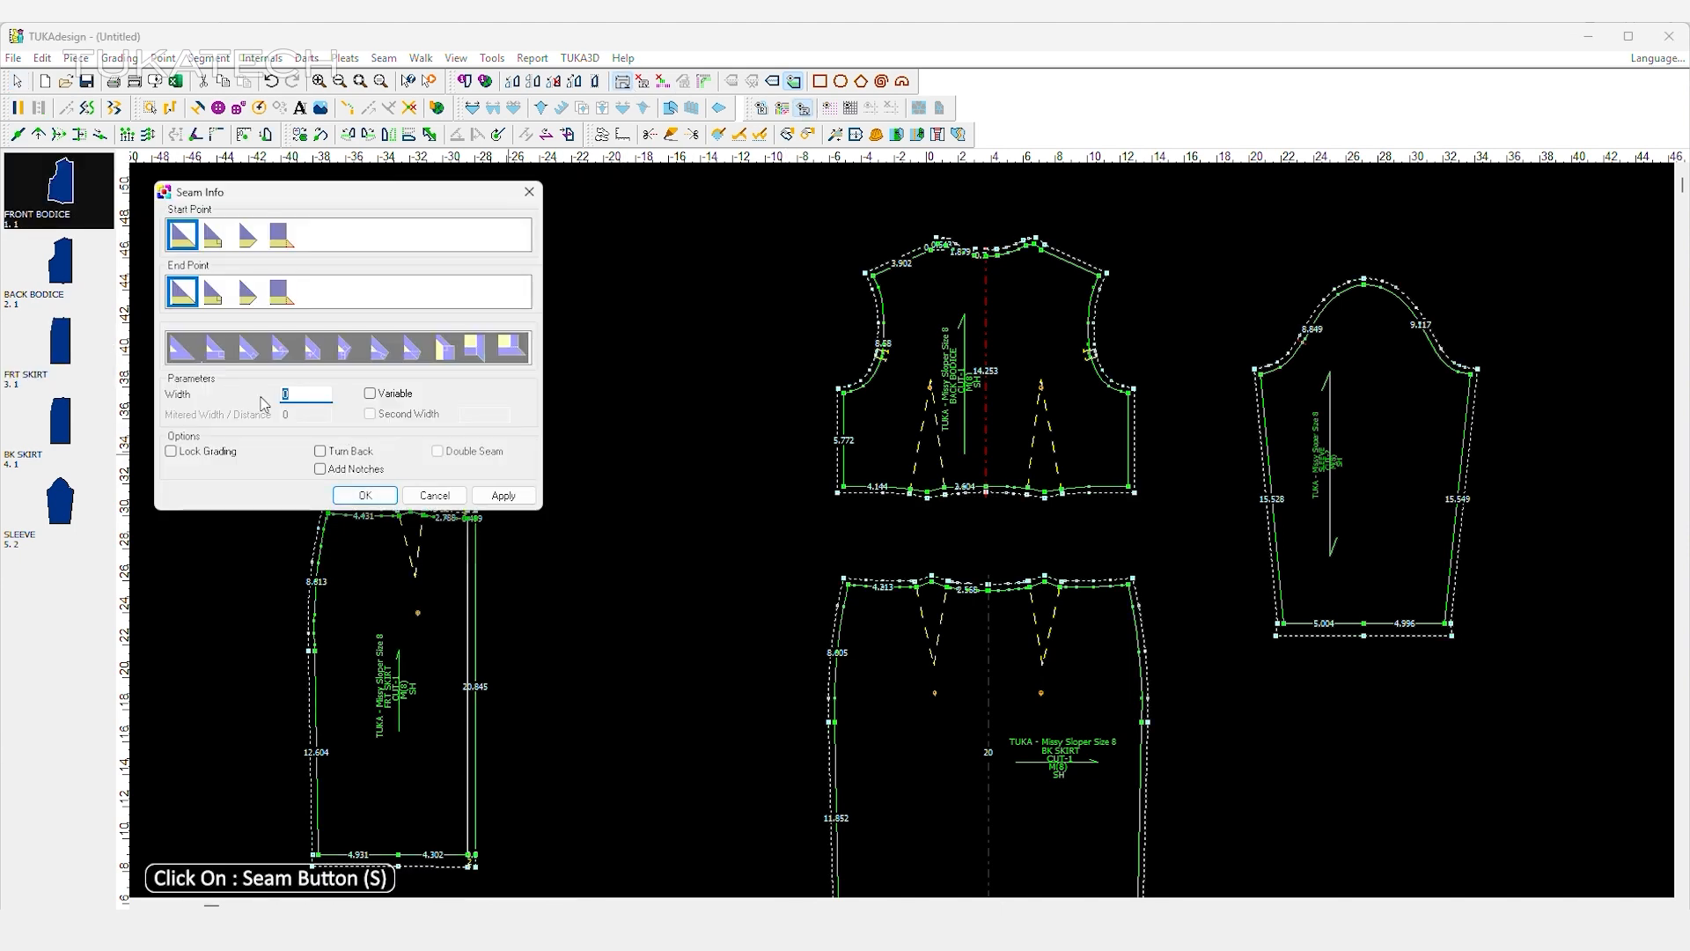
text(1.5)
click(365, 495)
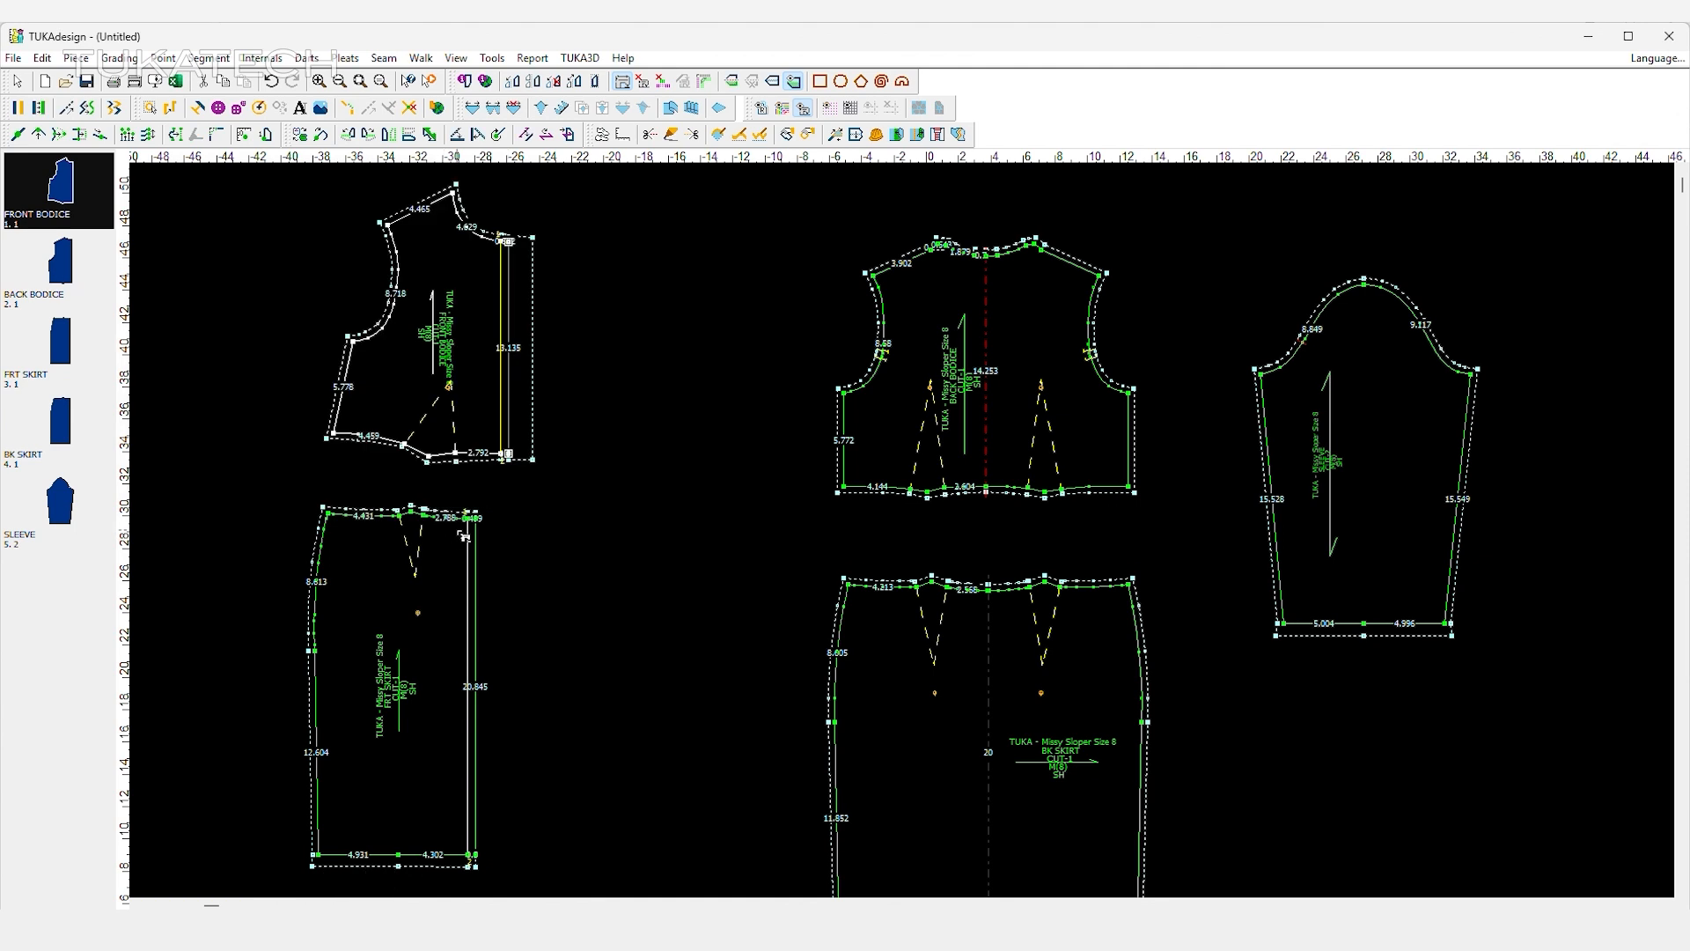
Set a seam width of 1.5 on the front skirt's extended centre front edge.
click(474, 519)
click(475, 853)
text(1.5)
key(Return)
Hide the seam lines and move the front bodice so its centre front lines up above the front skirt.
click(803, 108)
scroll(592, 272, down, 3)
scroll(593, 290, up, 3)
right_click(1038, 377)
click(1067, 387)
drag(889, 382, 849, 386)
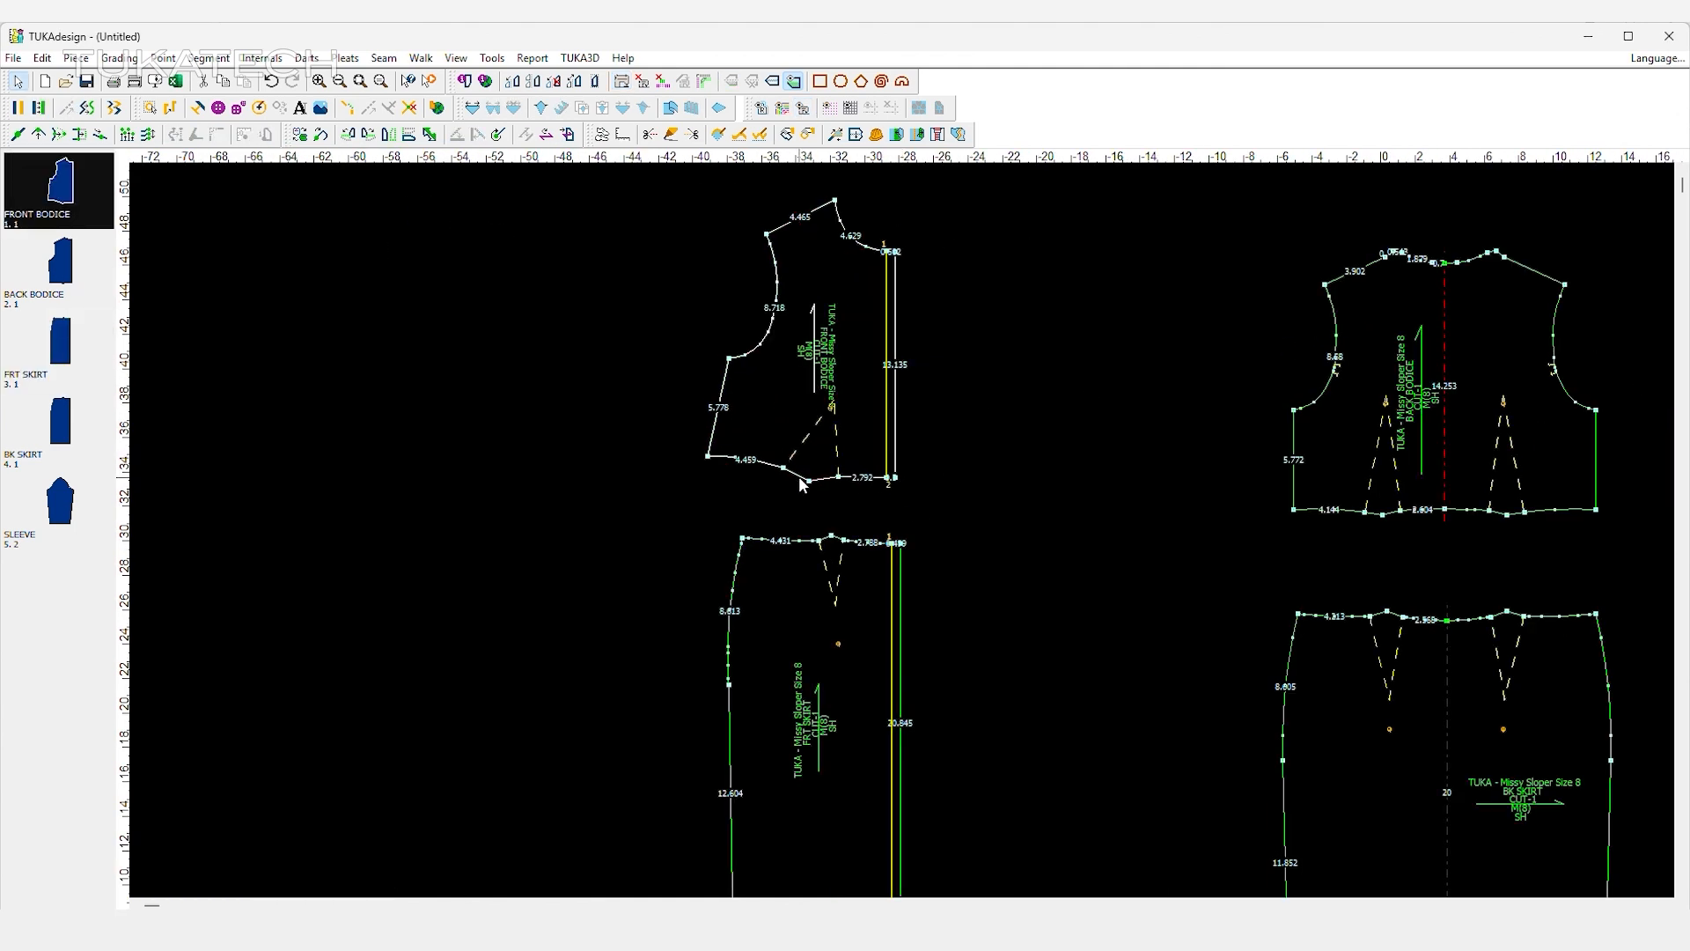
Create a 14 by 2 inch rectangle piece and place it between the back bodice and the back skirt.
click(821, 82)
drag(1689, 388, 1121, 281)
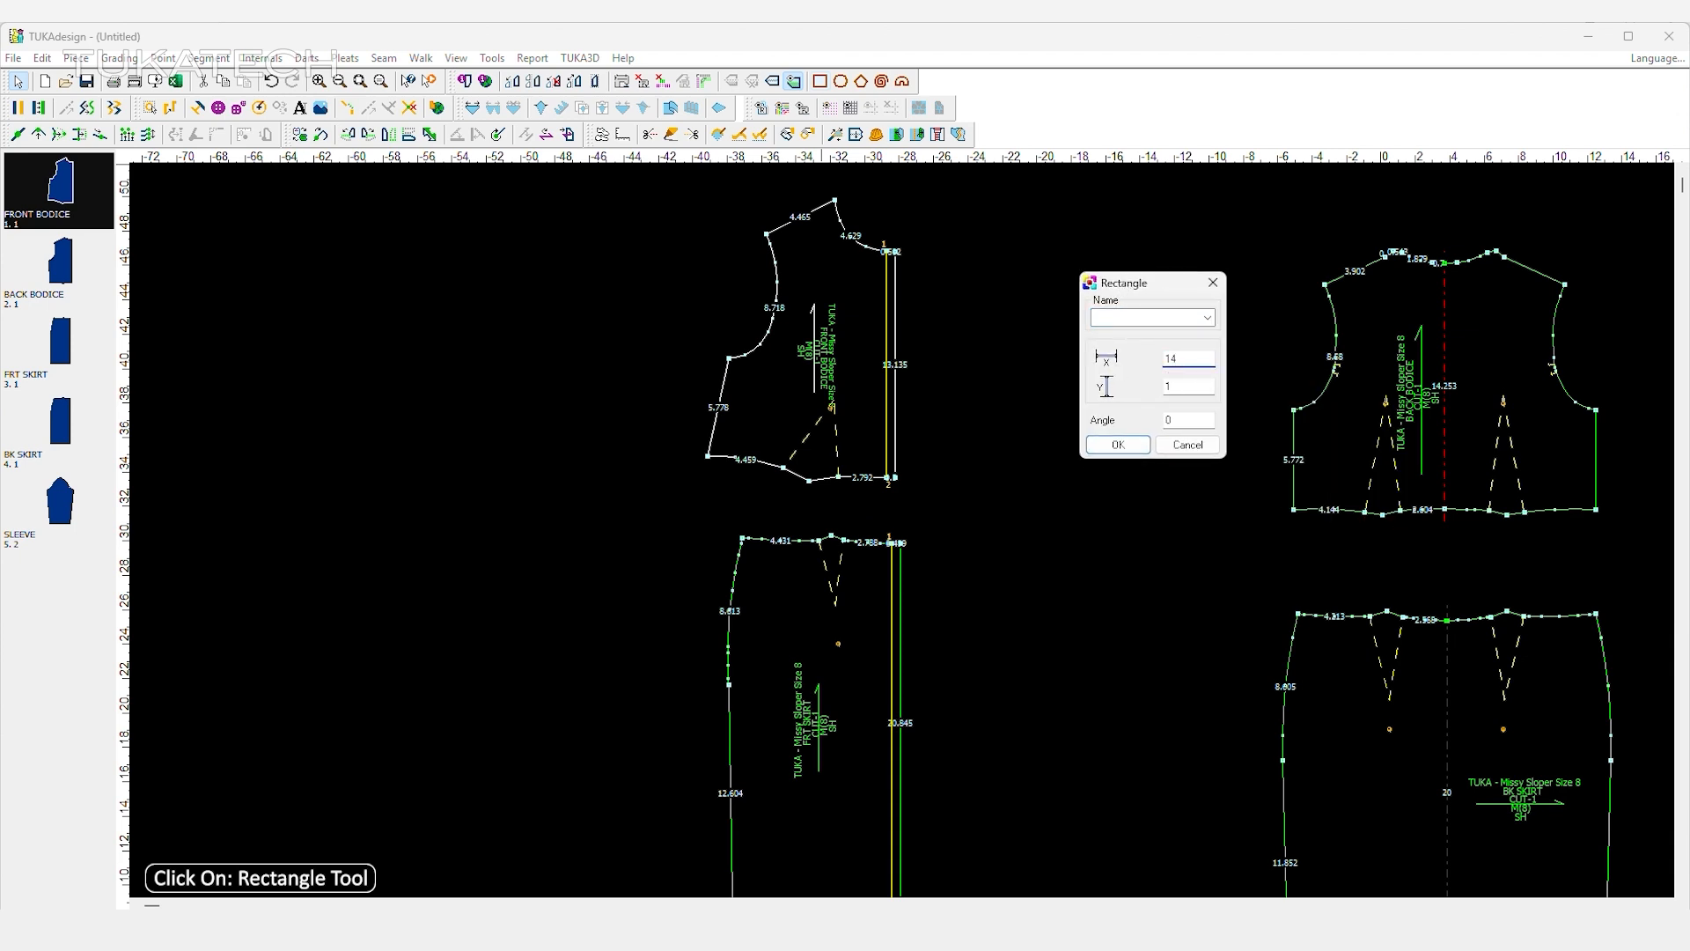
click(1132, 447)
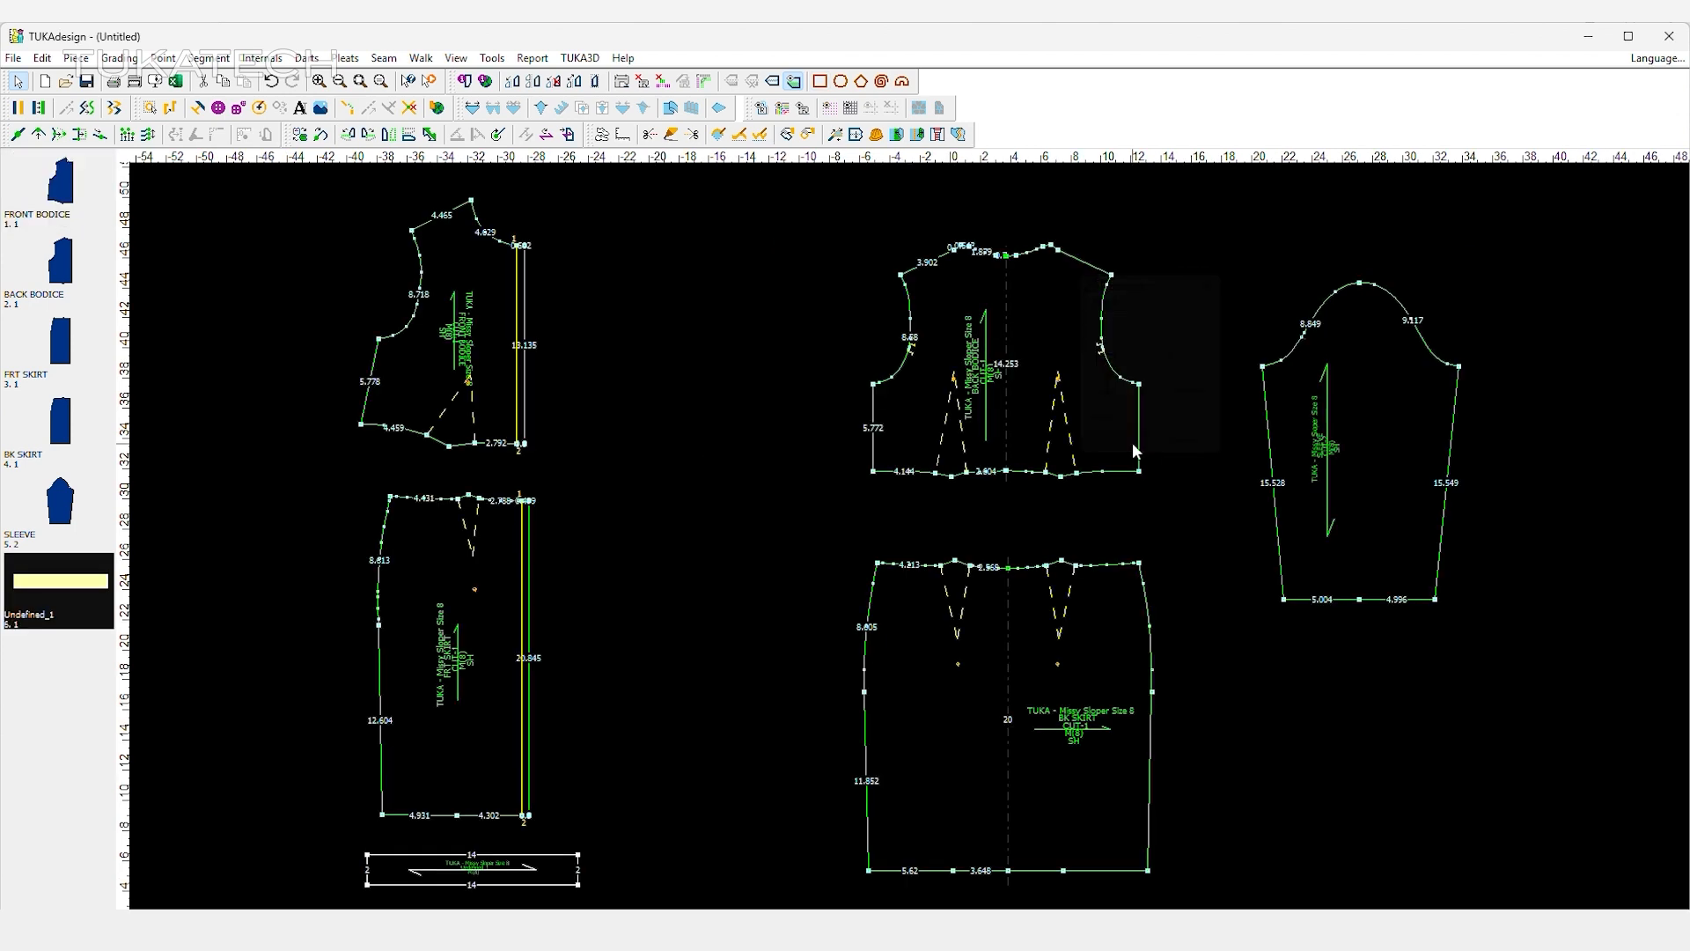
drag(552, 870, 1082, 517)
Name the 14 inch rectangle BACK WAIST BELT with code CUT-1 and material SELF in its piece information.
double_click(1083, 516)
double_click(1274, 404)
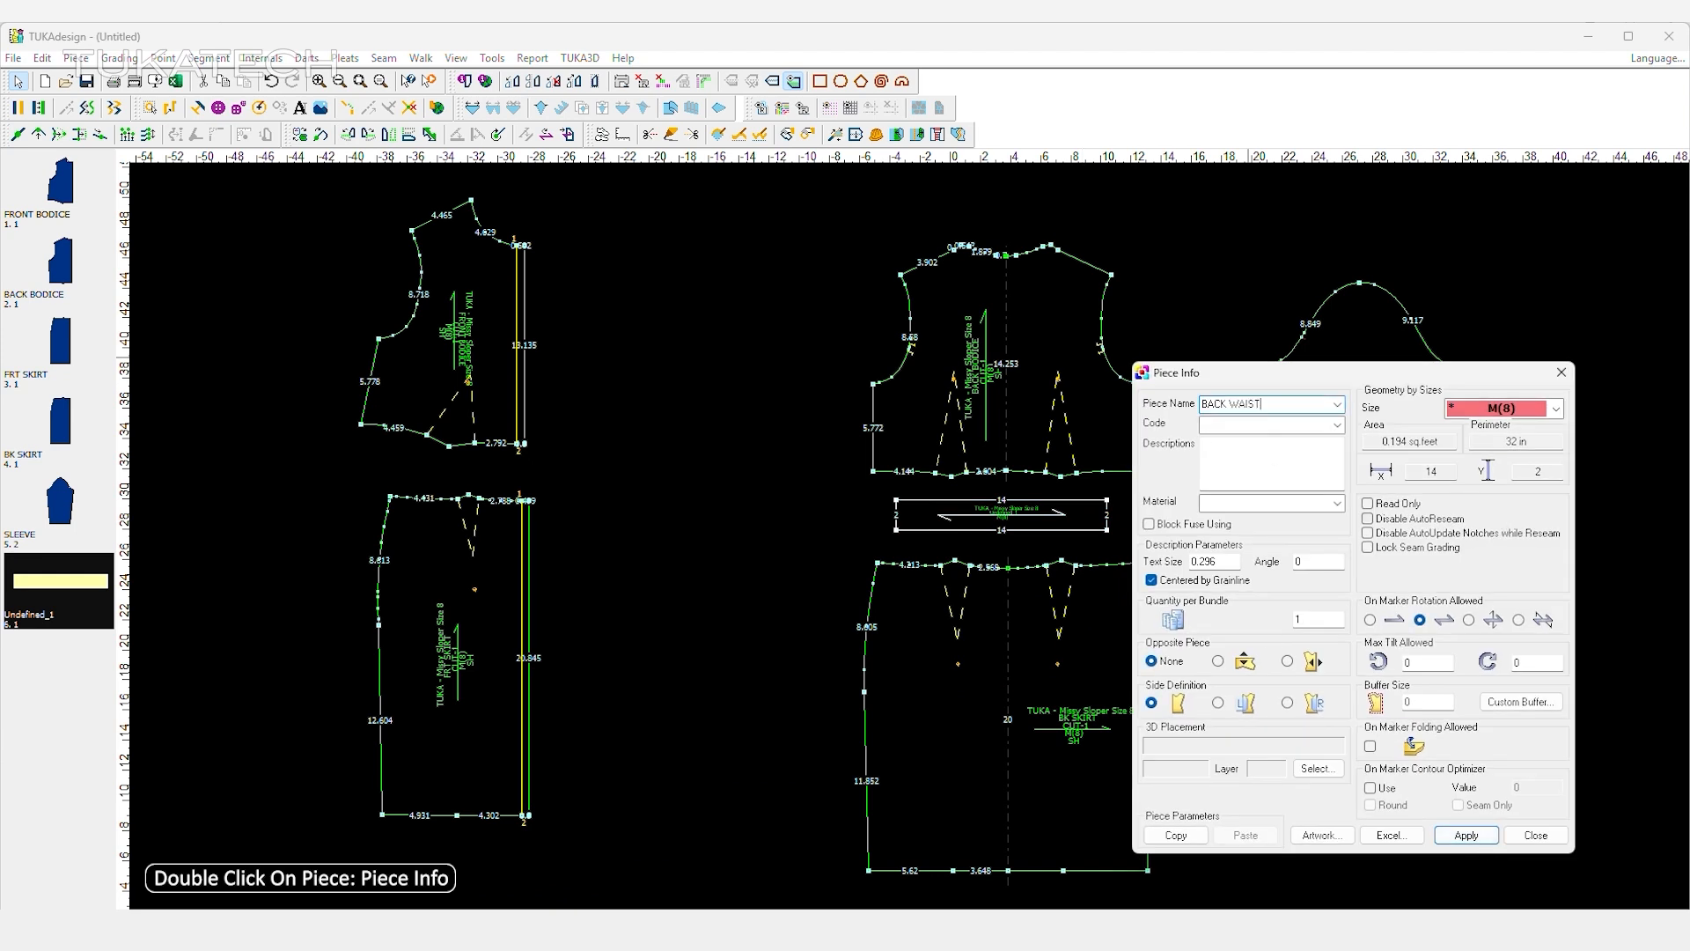
click(1336, 426)
click(1248, 444)
click(1336, 503)
click(1329, 609)
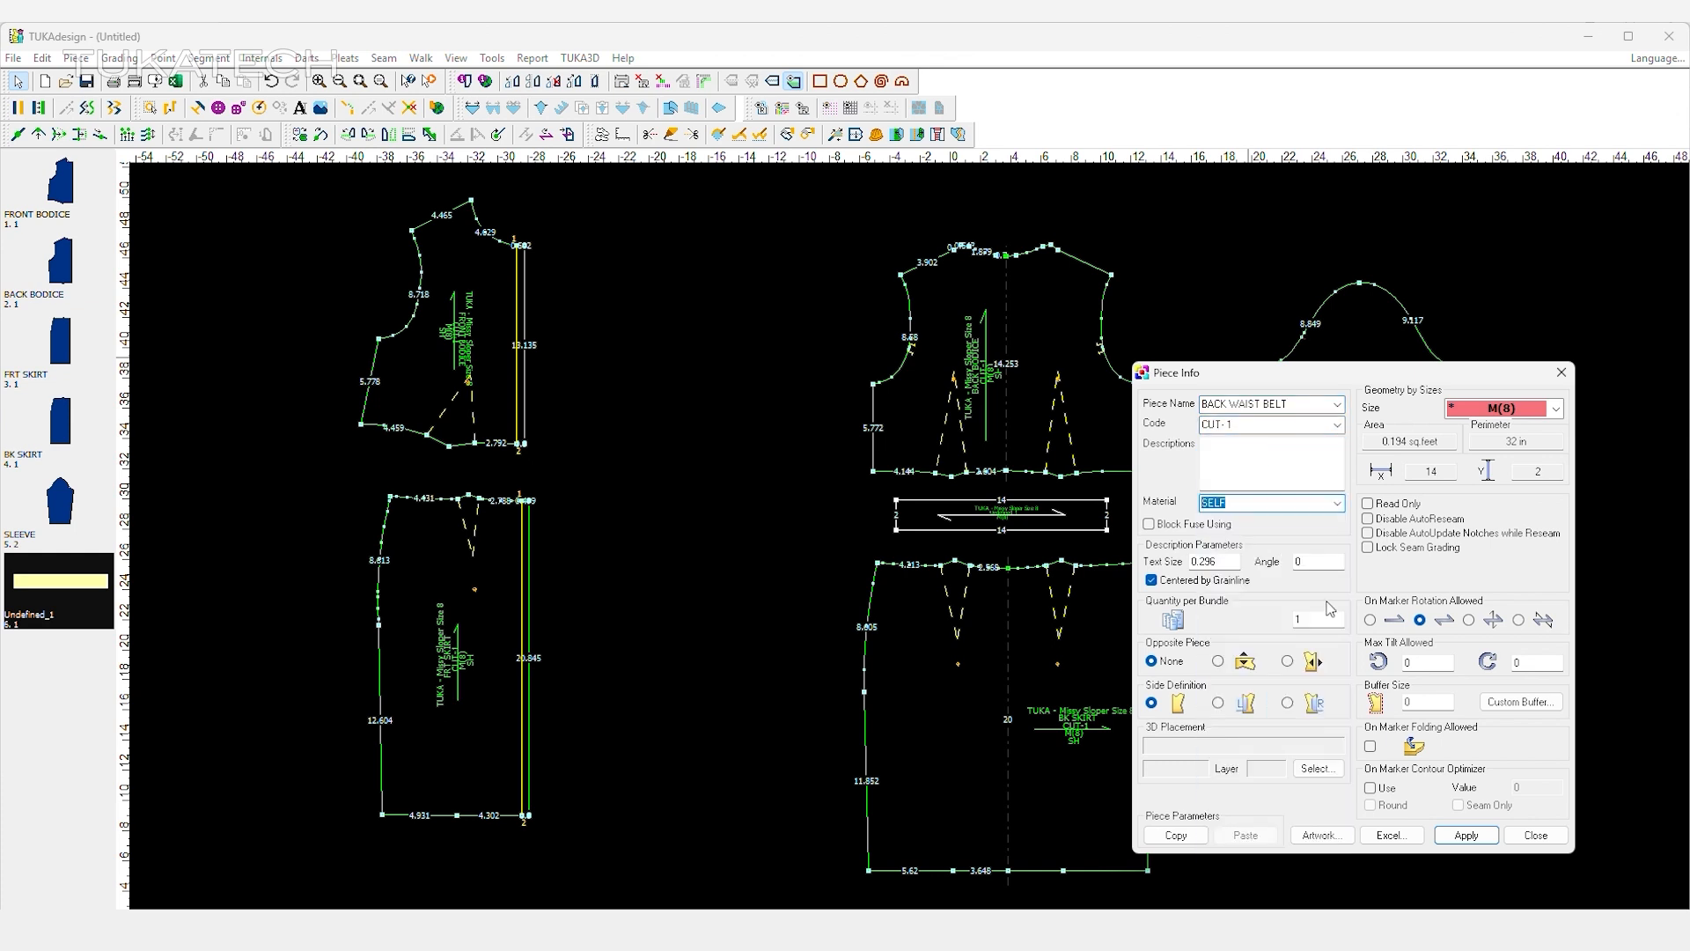
click(1484, 838)
click(1536, 836)
Create a 7 by 2 inch rectangle piece and place it between the front bodice and the front skirt.
click(817, 83)
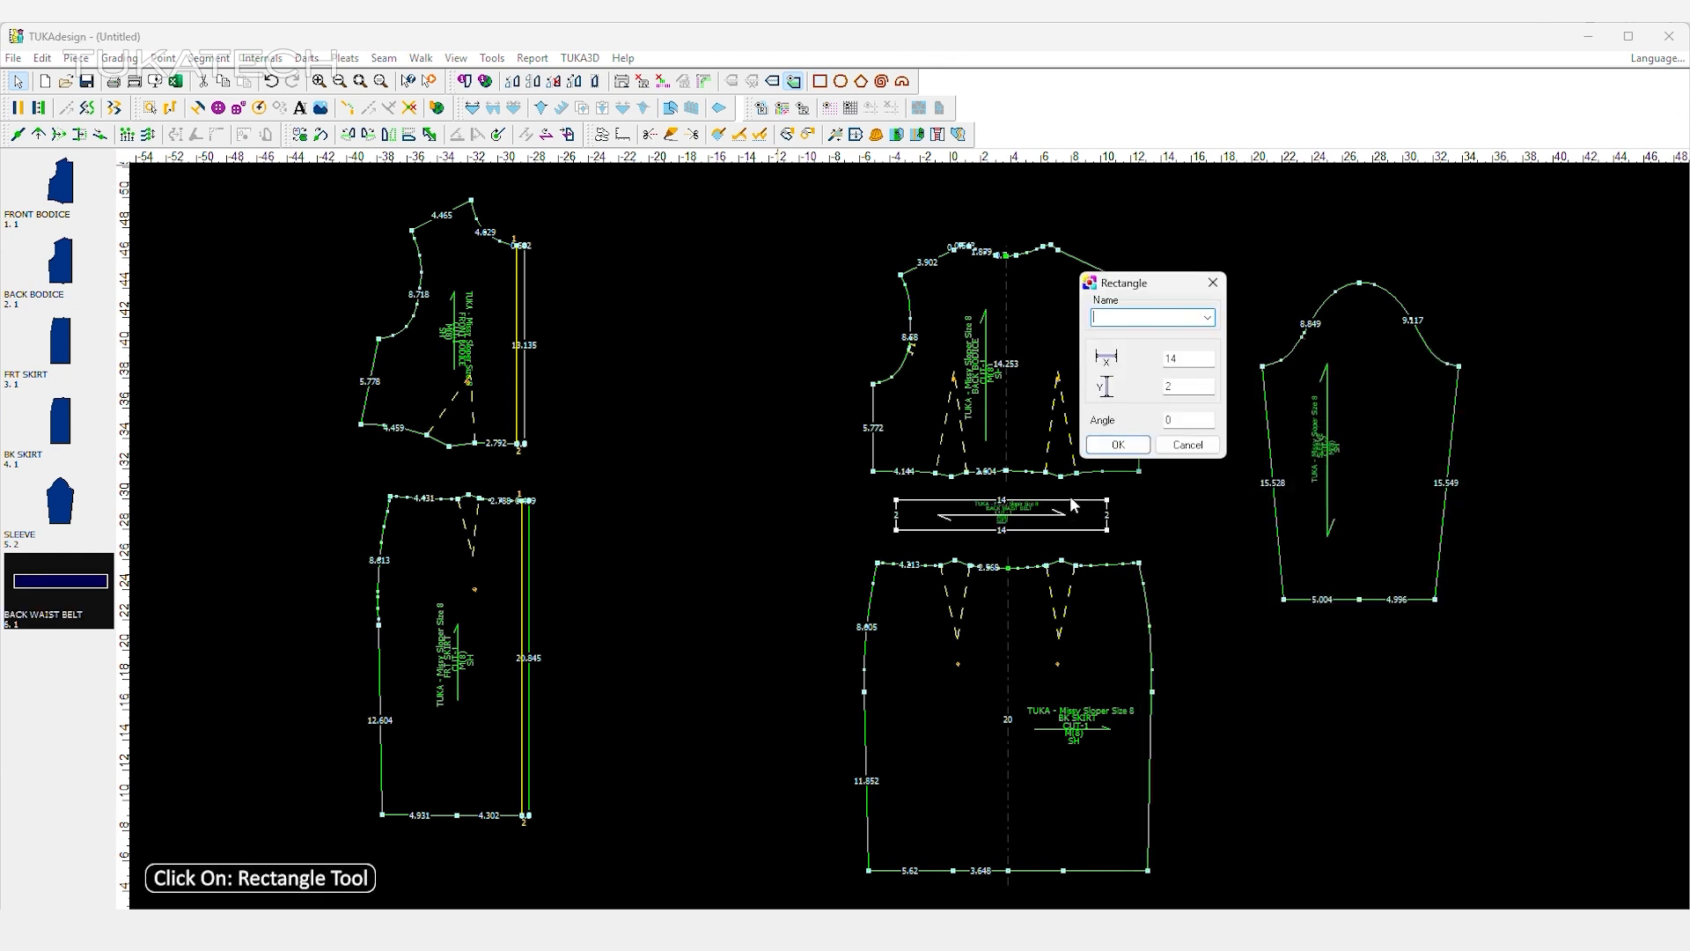
click(1140, 444)
drag(449, 881, 494, 481)
Extend the centre front end of the 7 inch rectangle outward by 0.5 inch.
scroll(505, 474, up, 3)
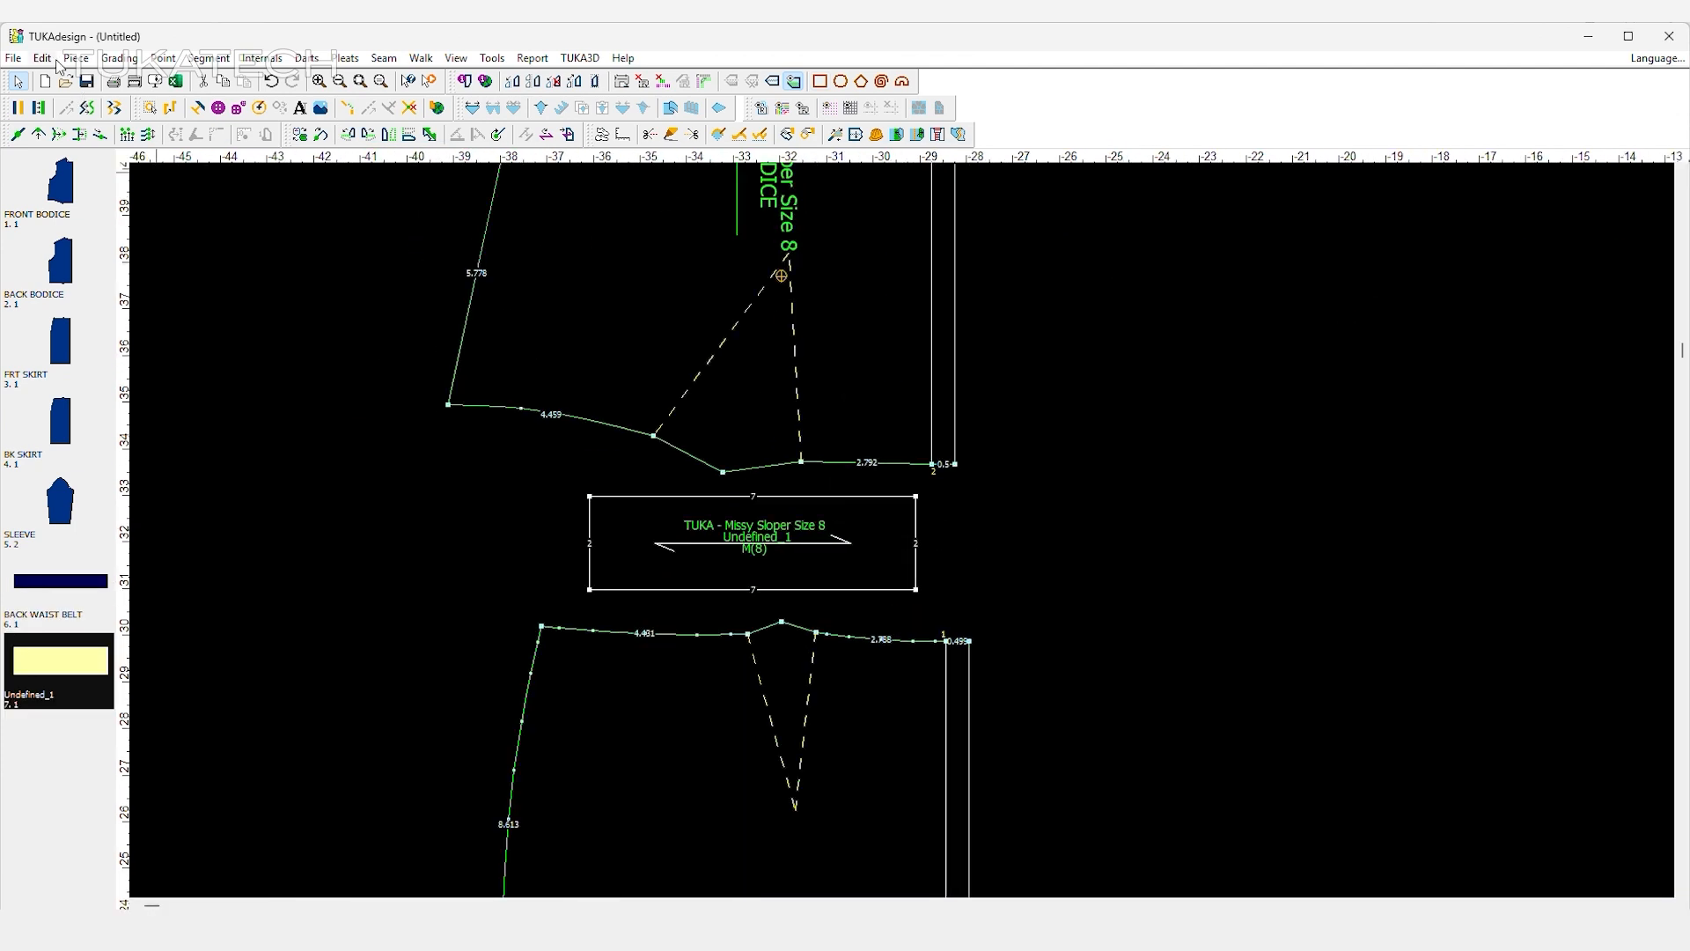
drag(909, 505, 937, 603)
text(.5)
click(1359, 328)
Add a parallel line 0.5 inch inside the centre front end of the front belt rectangle.
right_click(985, 366)
click(940, 576)
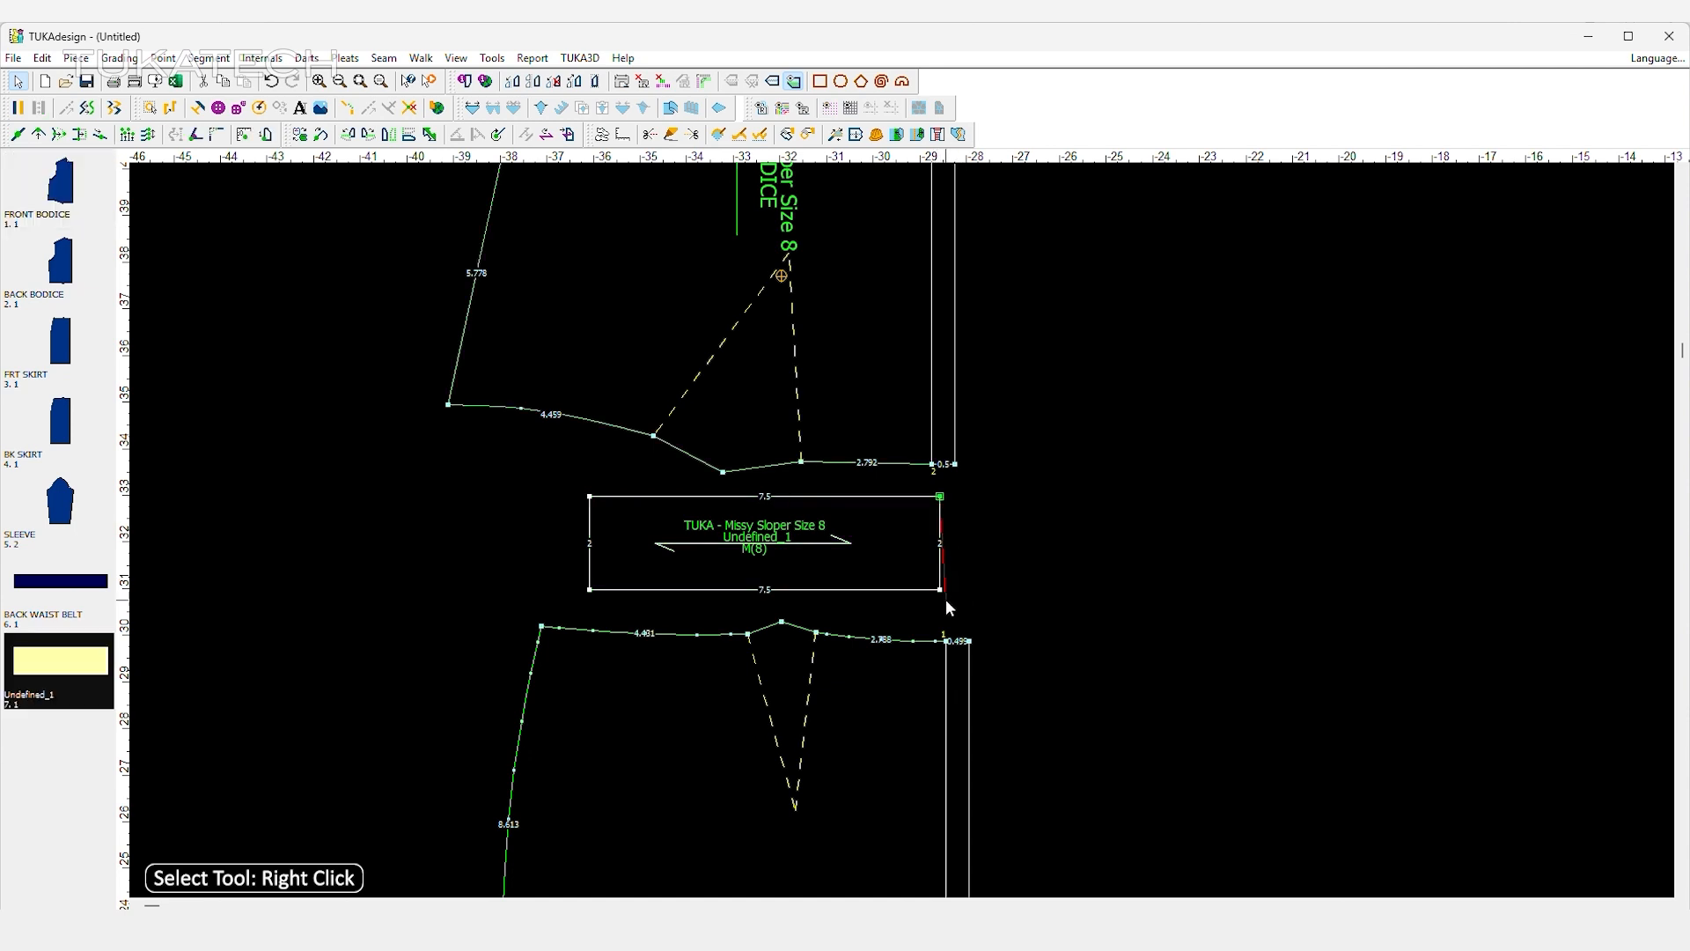
key(c)
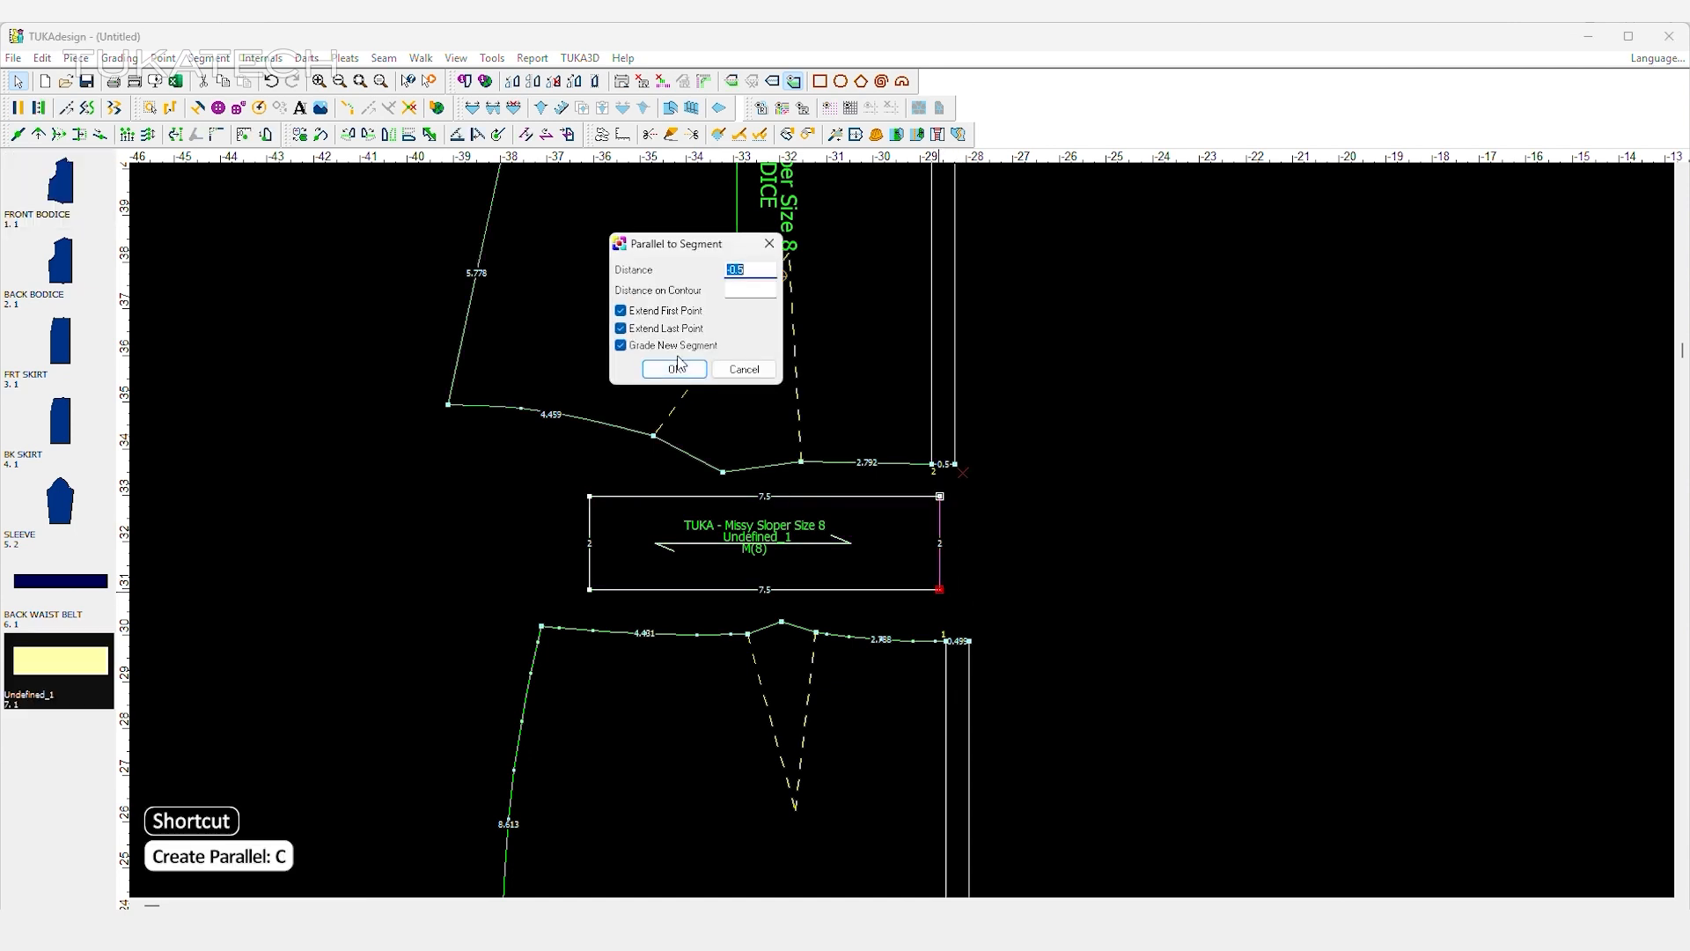
click(675, 368)
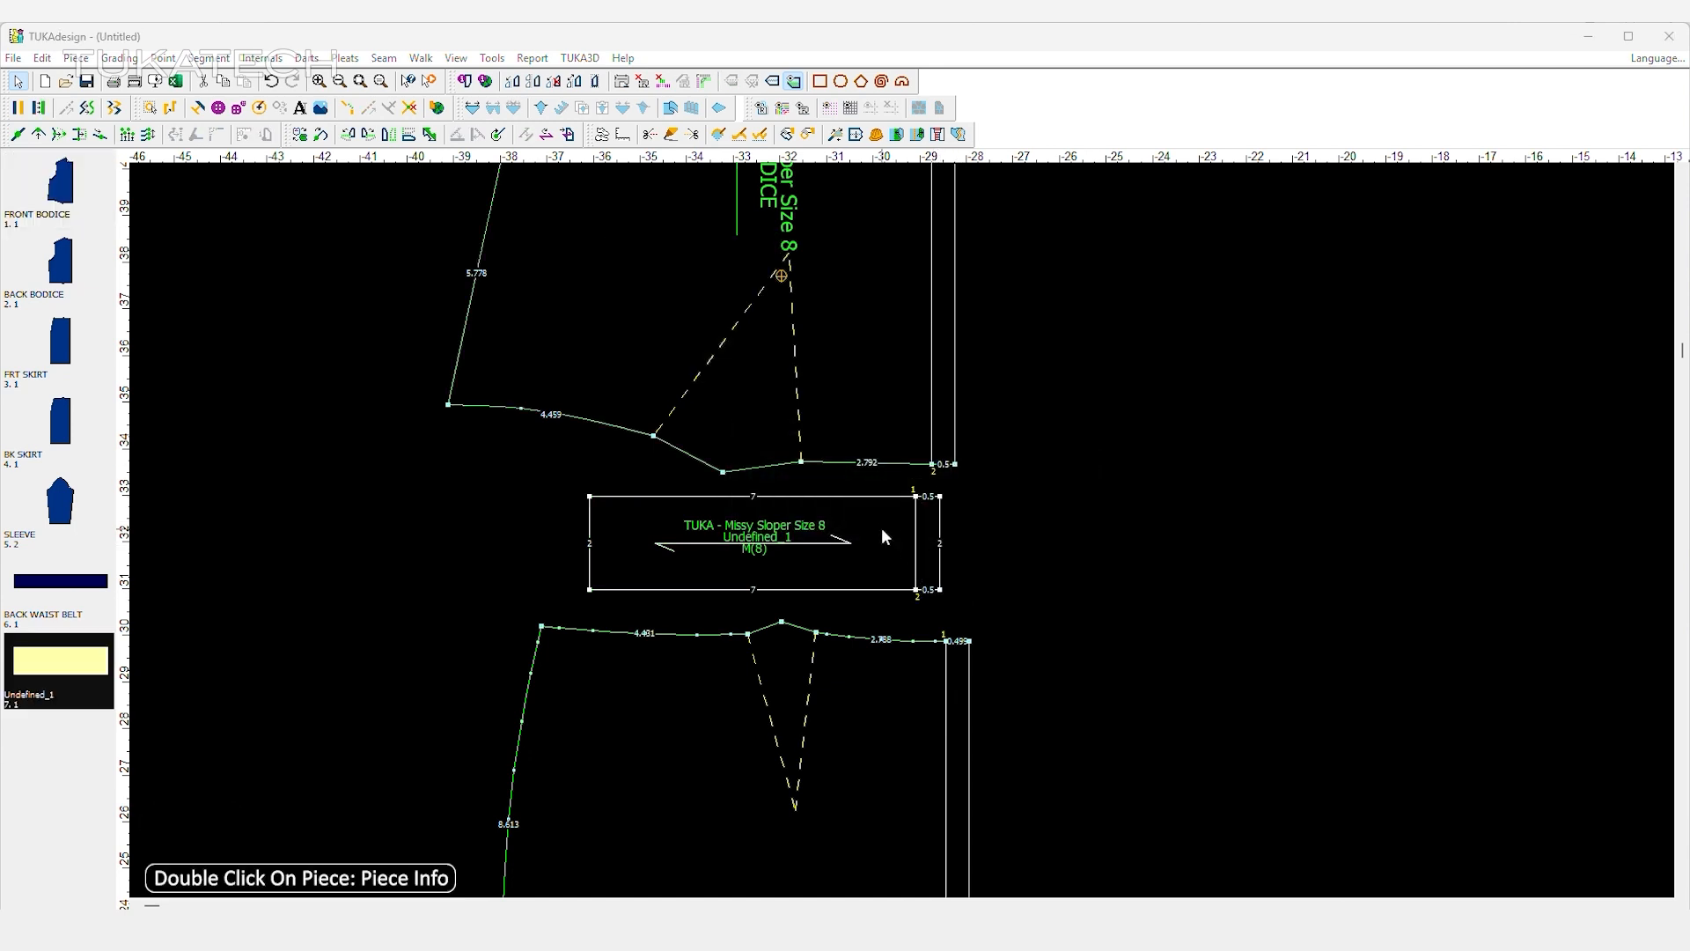
Name the front belt rectangle FRONT WAIST BELT with code CUT-2, material SELF and a quantity per bundle of 2.
double_click(880, 526)
double_click(1269, 403)
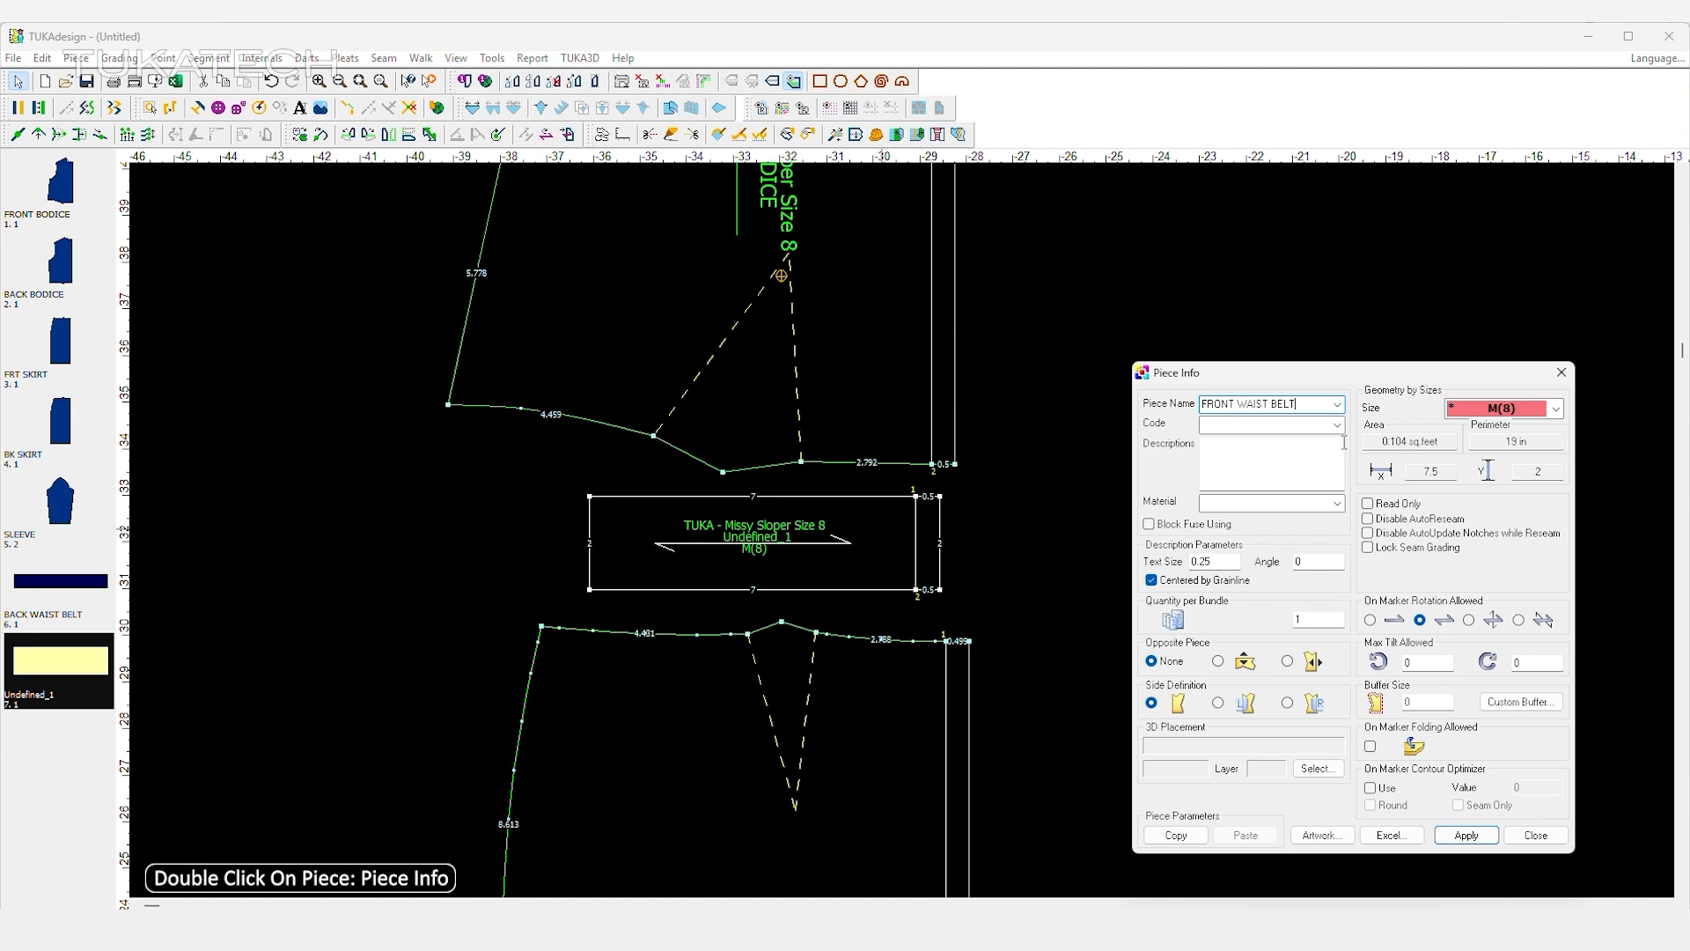
click(1336, 425)
click(1250, 453)
click(1336, 503)
click(1336, 503)
click(1336, 502)
click(1294, 570)
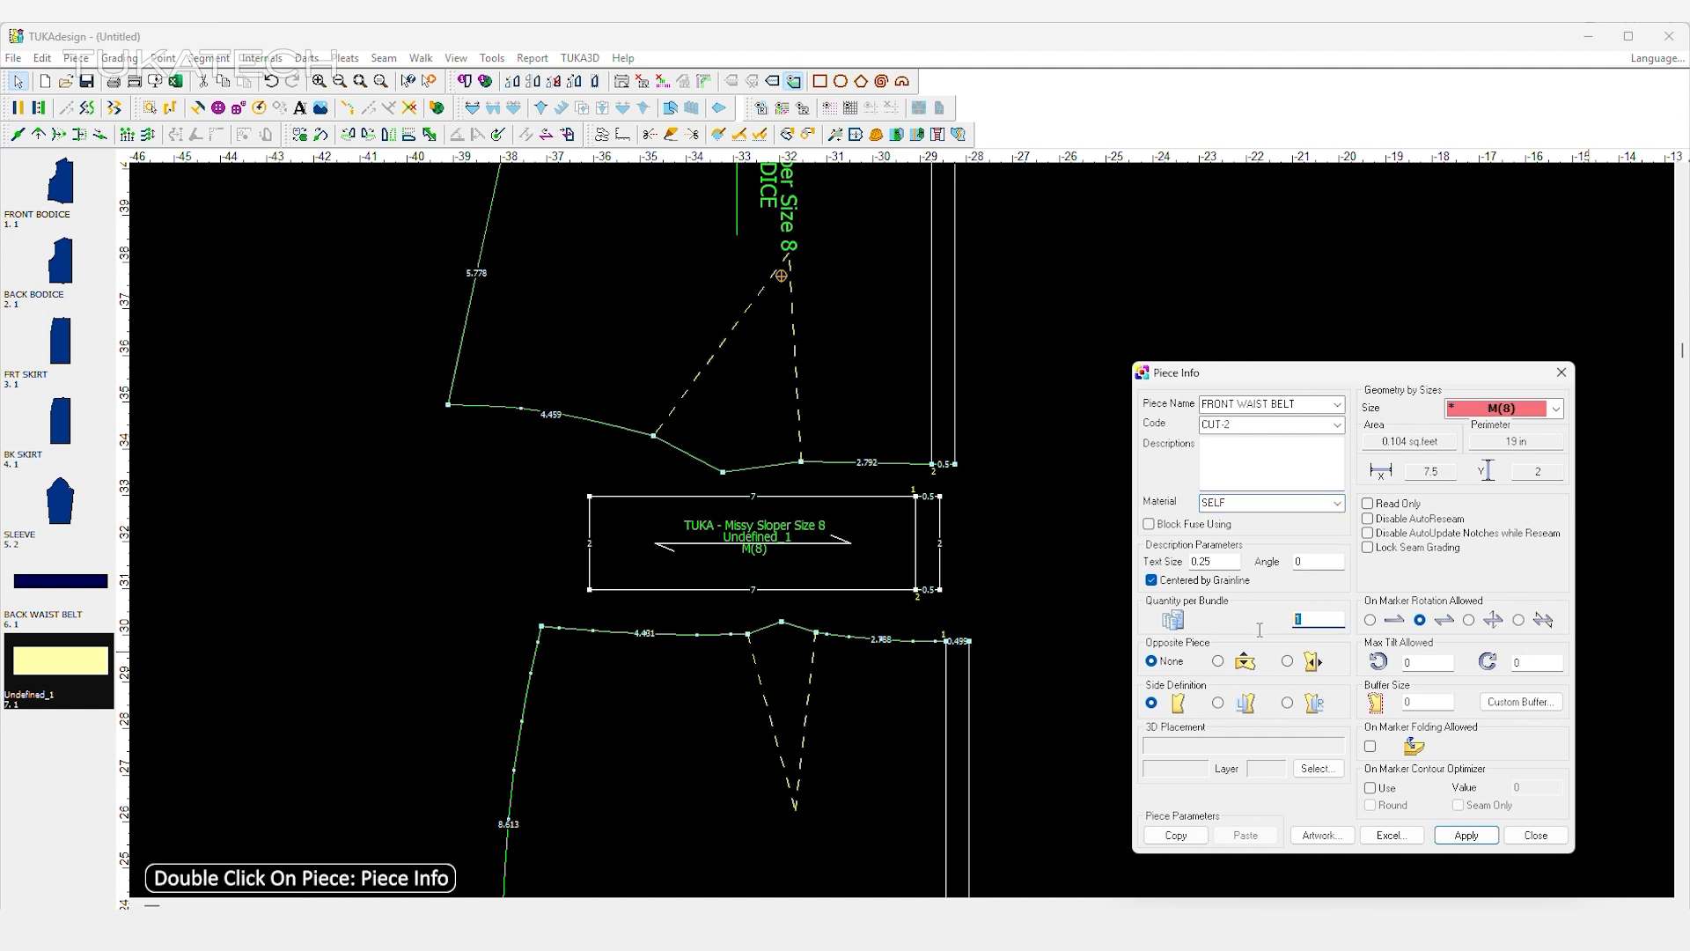
click(1446, 831)
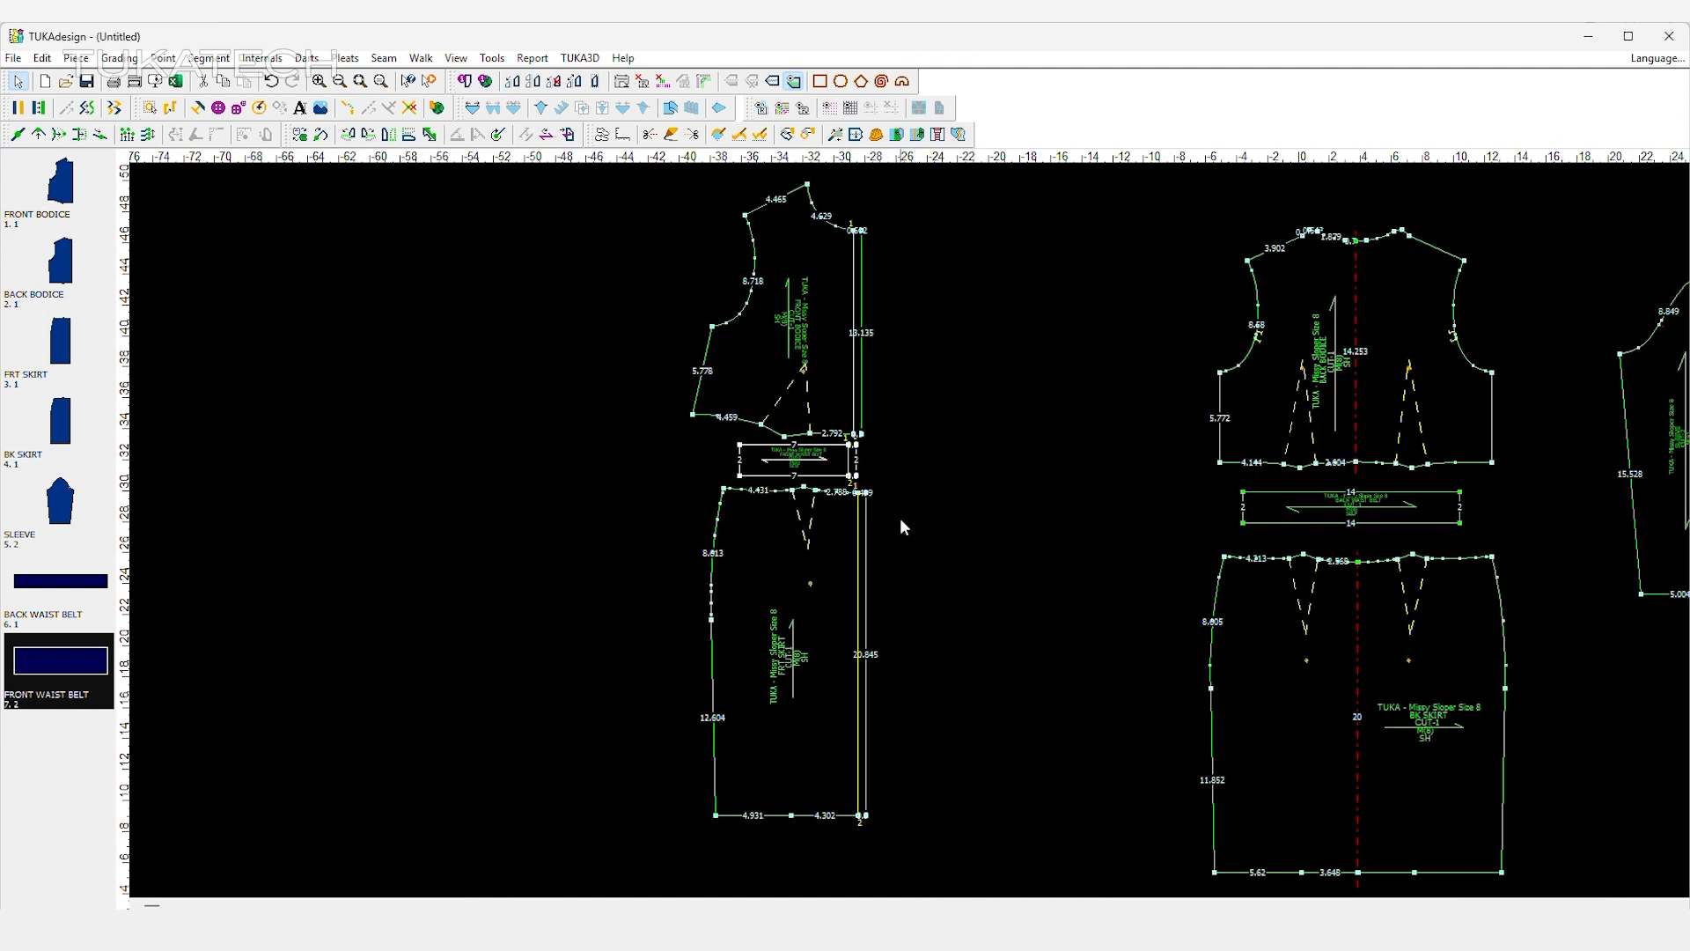
Move the back bodice up slightly and draft a line from 0.25 inch below its underarm point to the centre back line.
drag(1233, 394, 1233, 381)
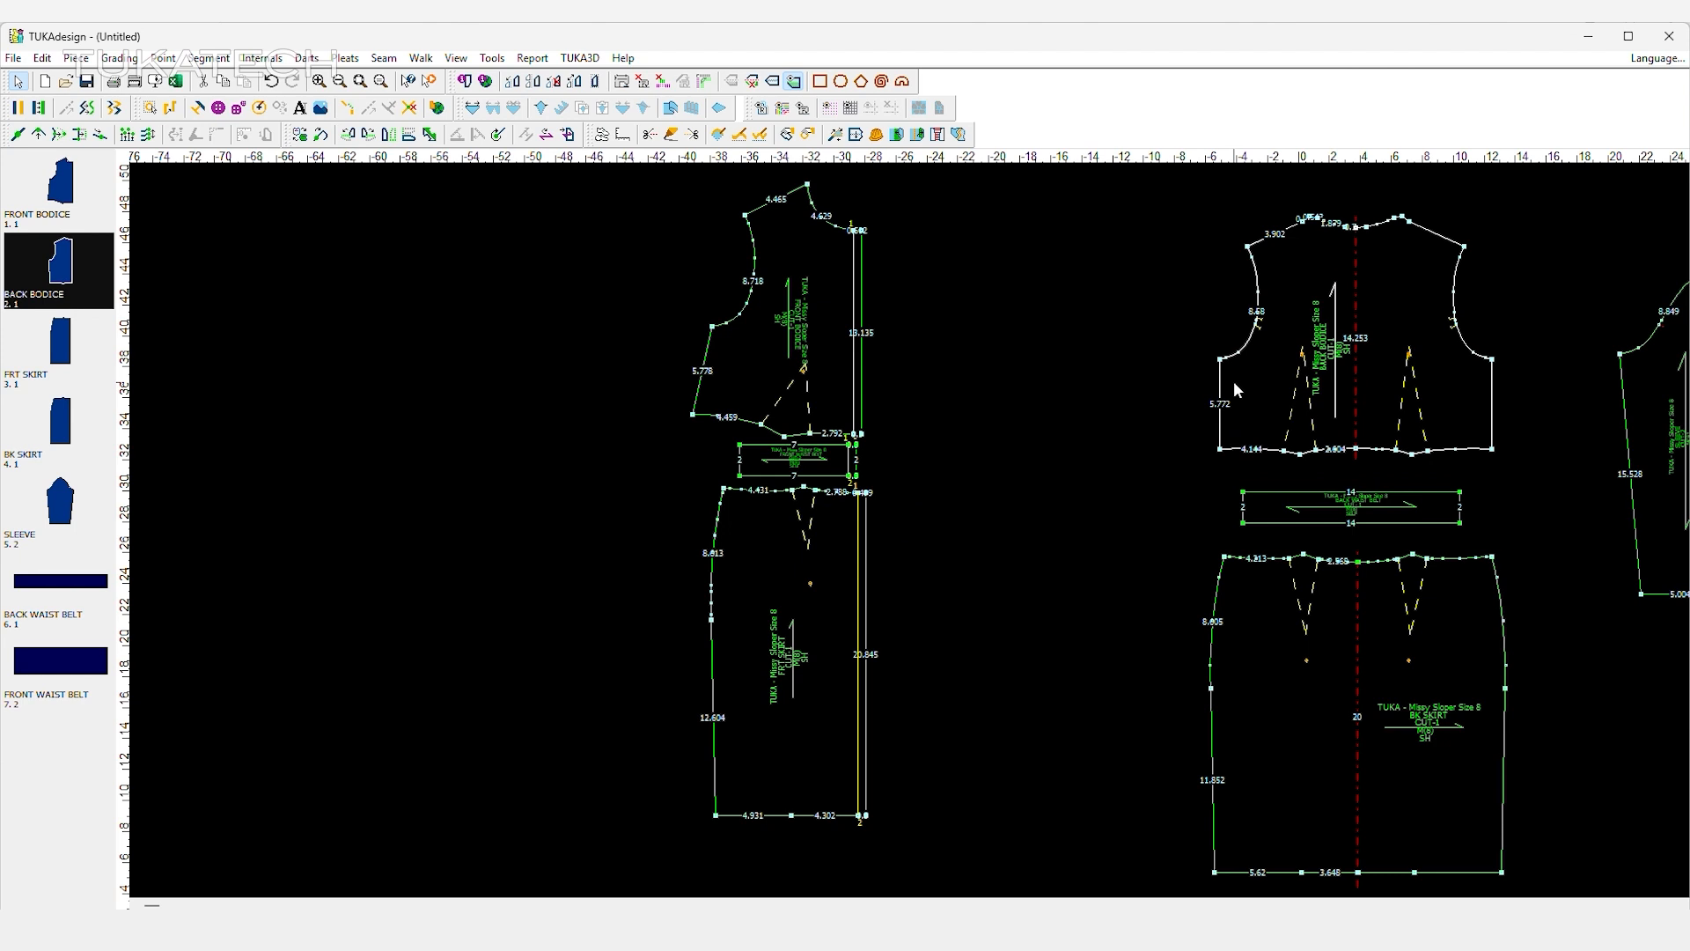
right_click(1167, 309)
click(671, 134)
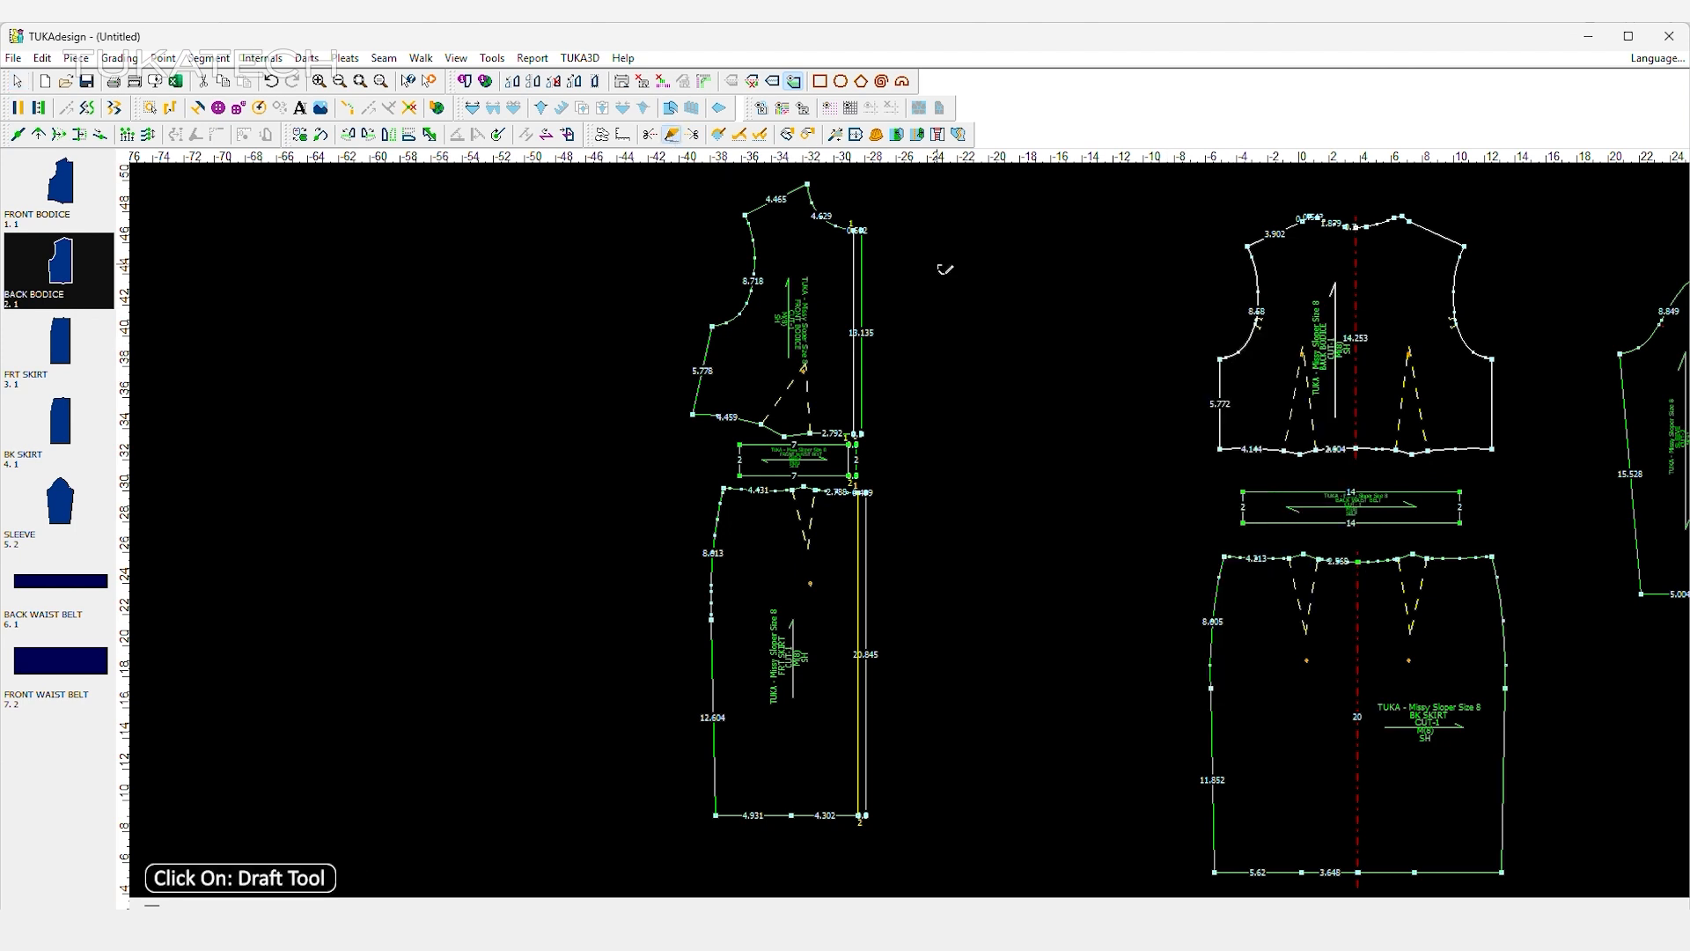
click(1221, 361)
click(744, 551)
click(1360, 343)
click(743, 551)
Bend the drafted line on the back bodice into a smooth arch by moving its curve points.
key(q)
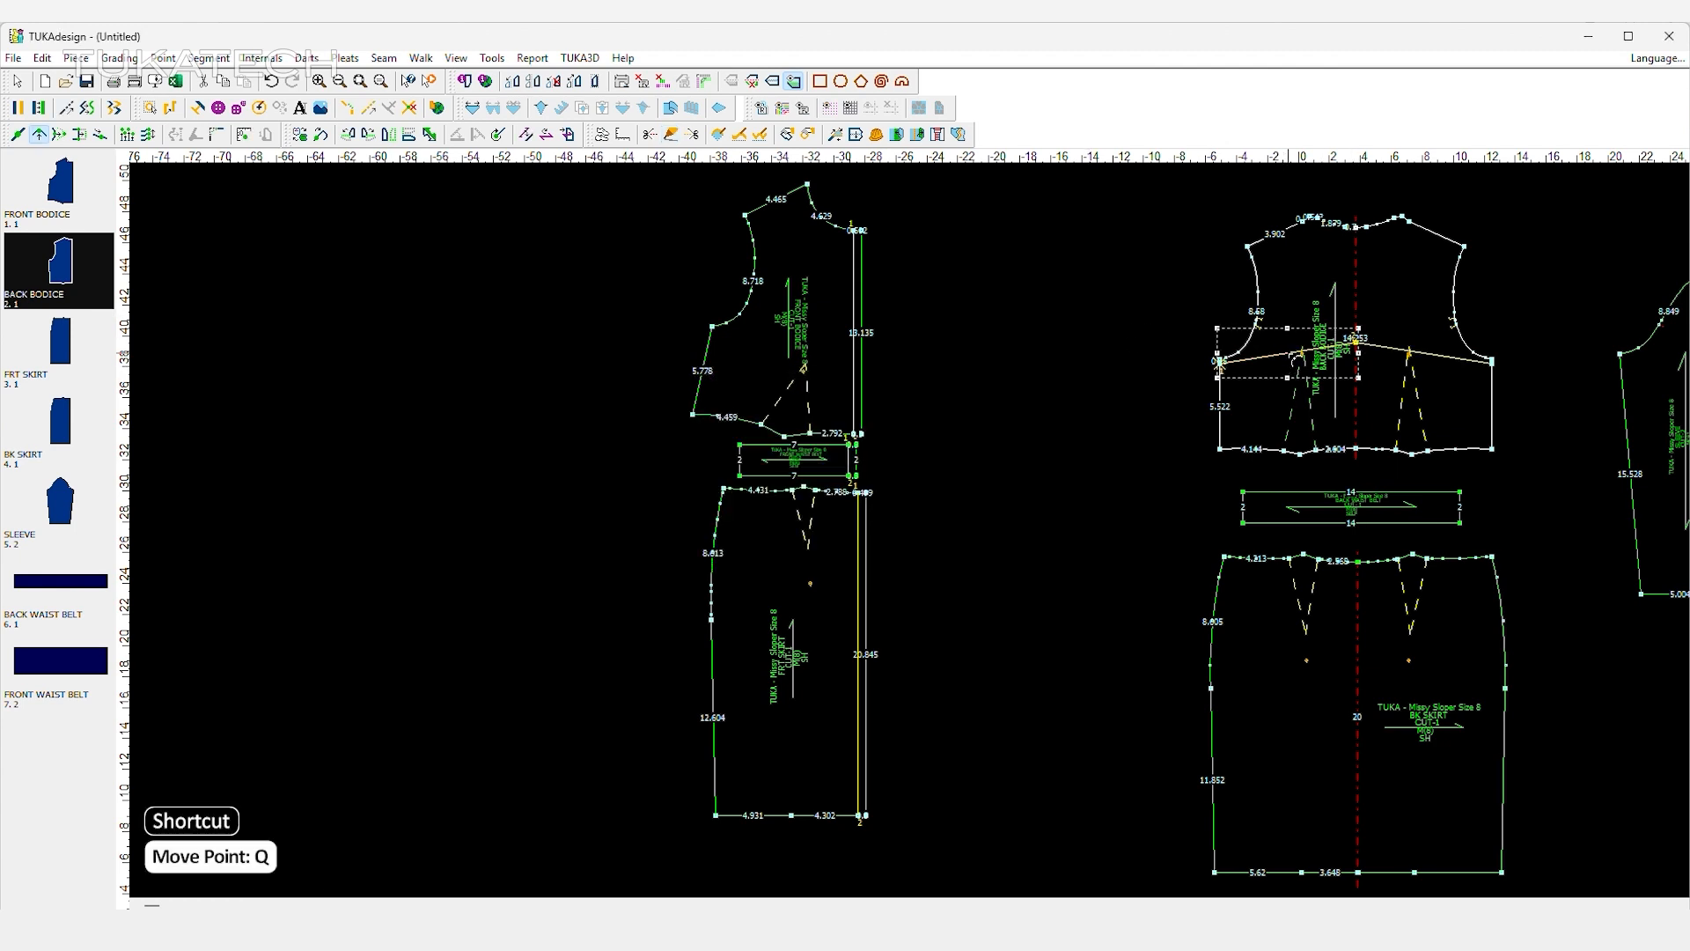
scroll(1288, 353, up, 3)
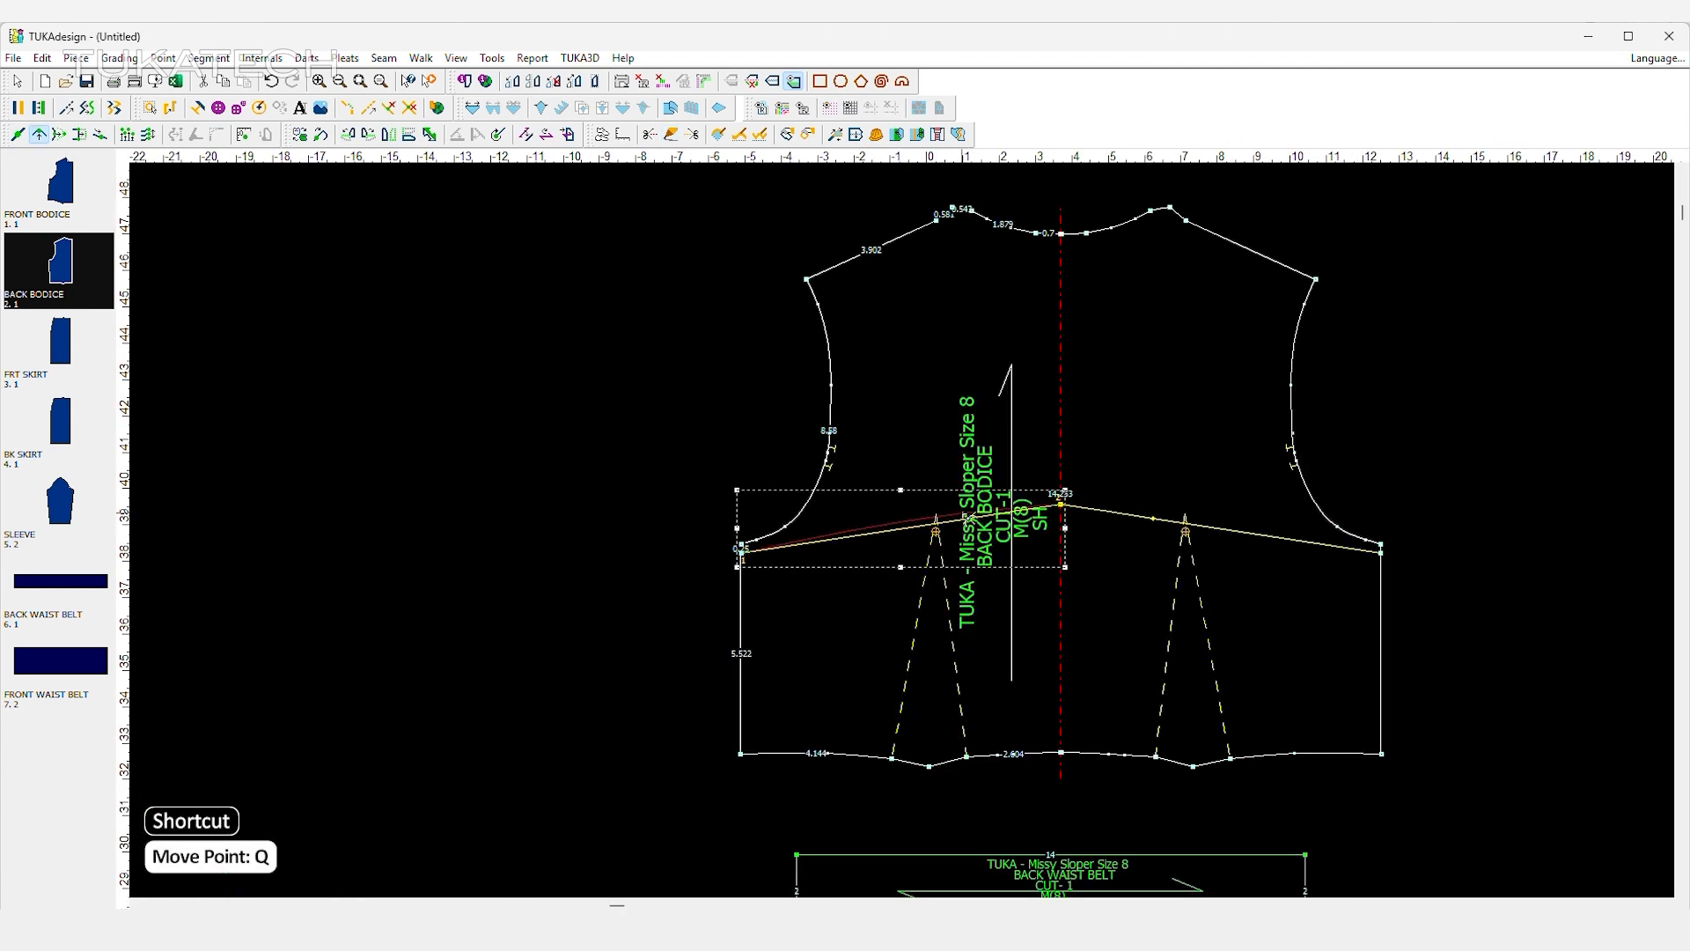
click(963, 514)
click(744, 572)
scroll(780, 495, down, 2)
right_click(736, 457)
click(790, 471)
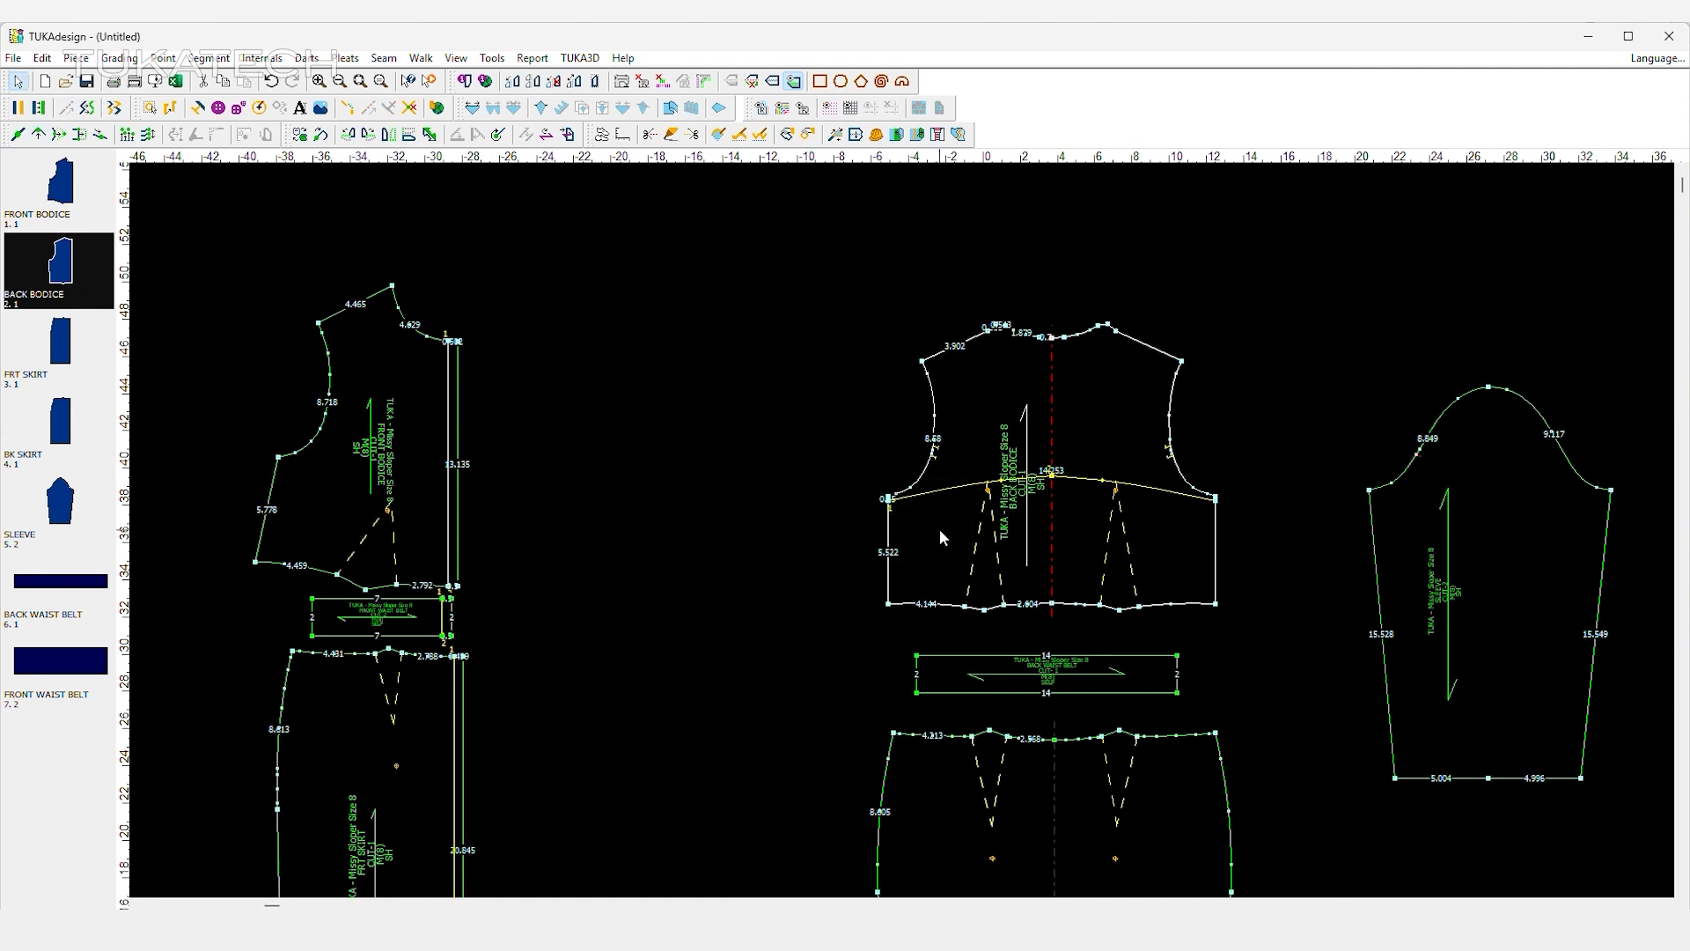
Set the depth of the back bodice's waist dart to 5.
double_click(989, 504)
drag(193, 354, 105, 377)
click(227, 477)
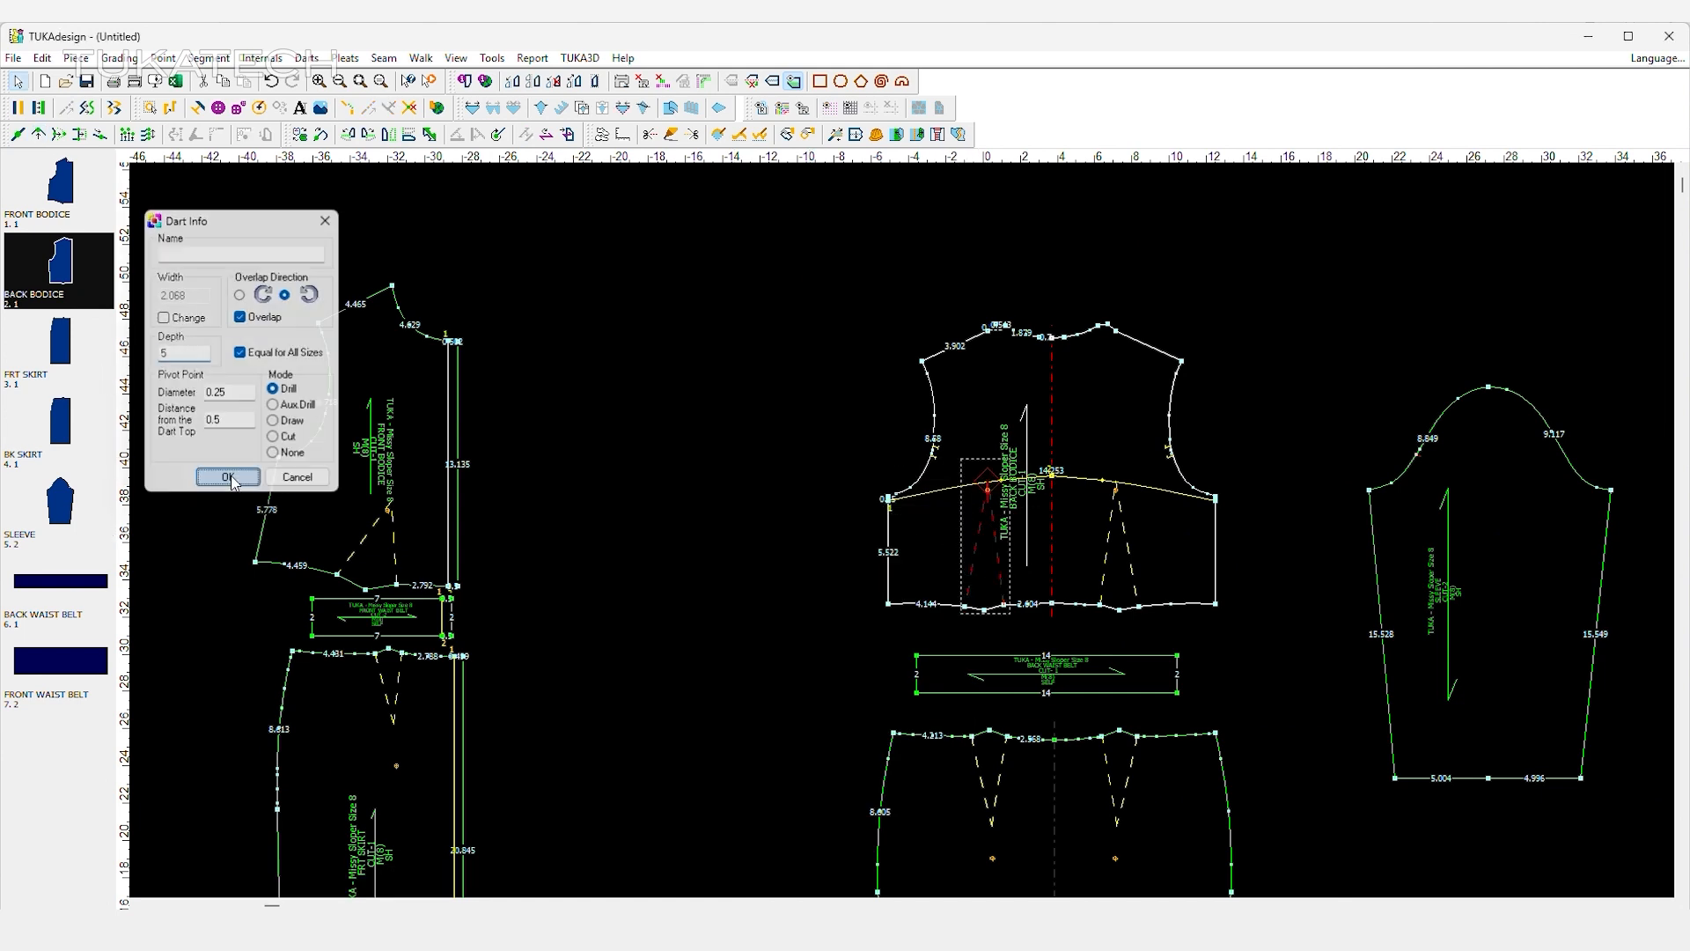
Draft a line on the front bodice from 0.25 inch below the underarm point to the centre front neck point.
scroll(909, 534, down, 2)
scroll(889, 528, up, 2)
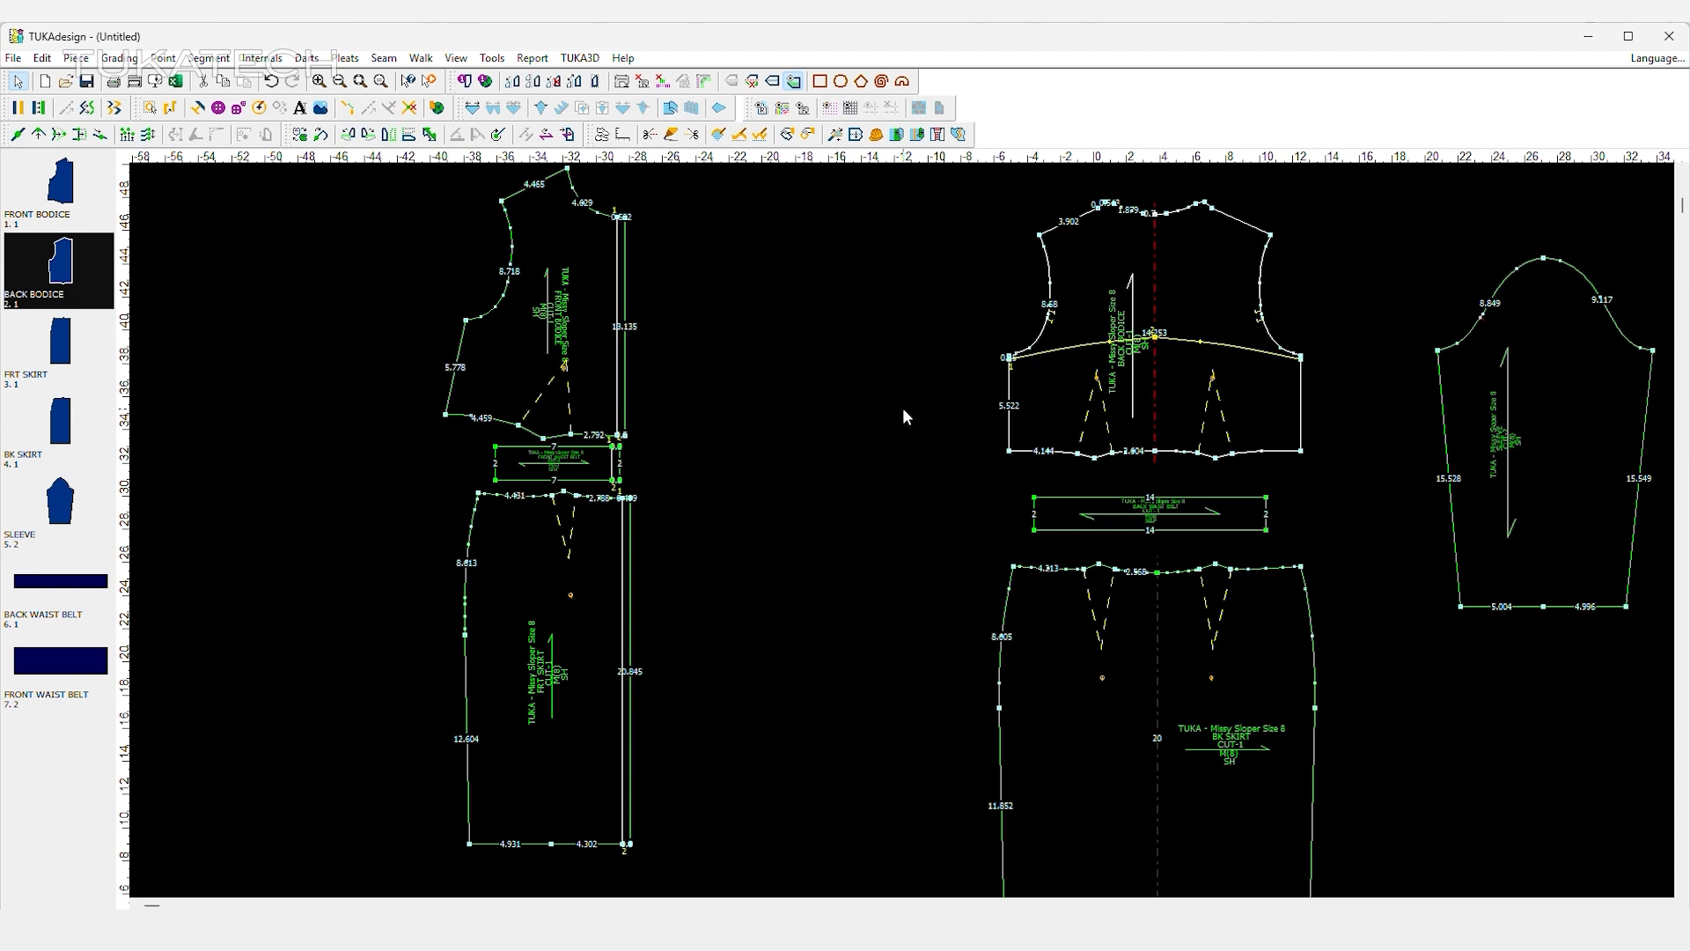
drag(595, 340, 605, 338)
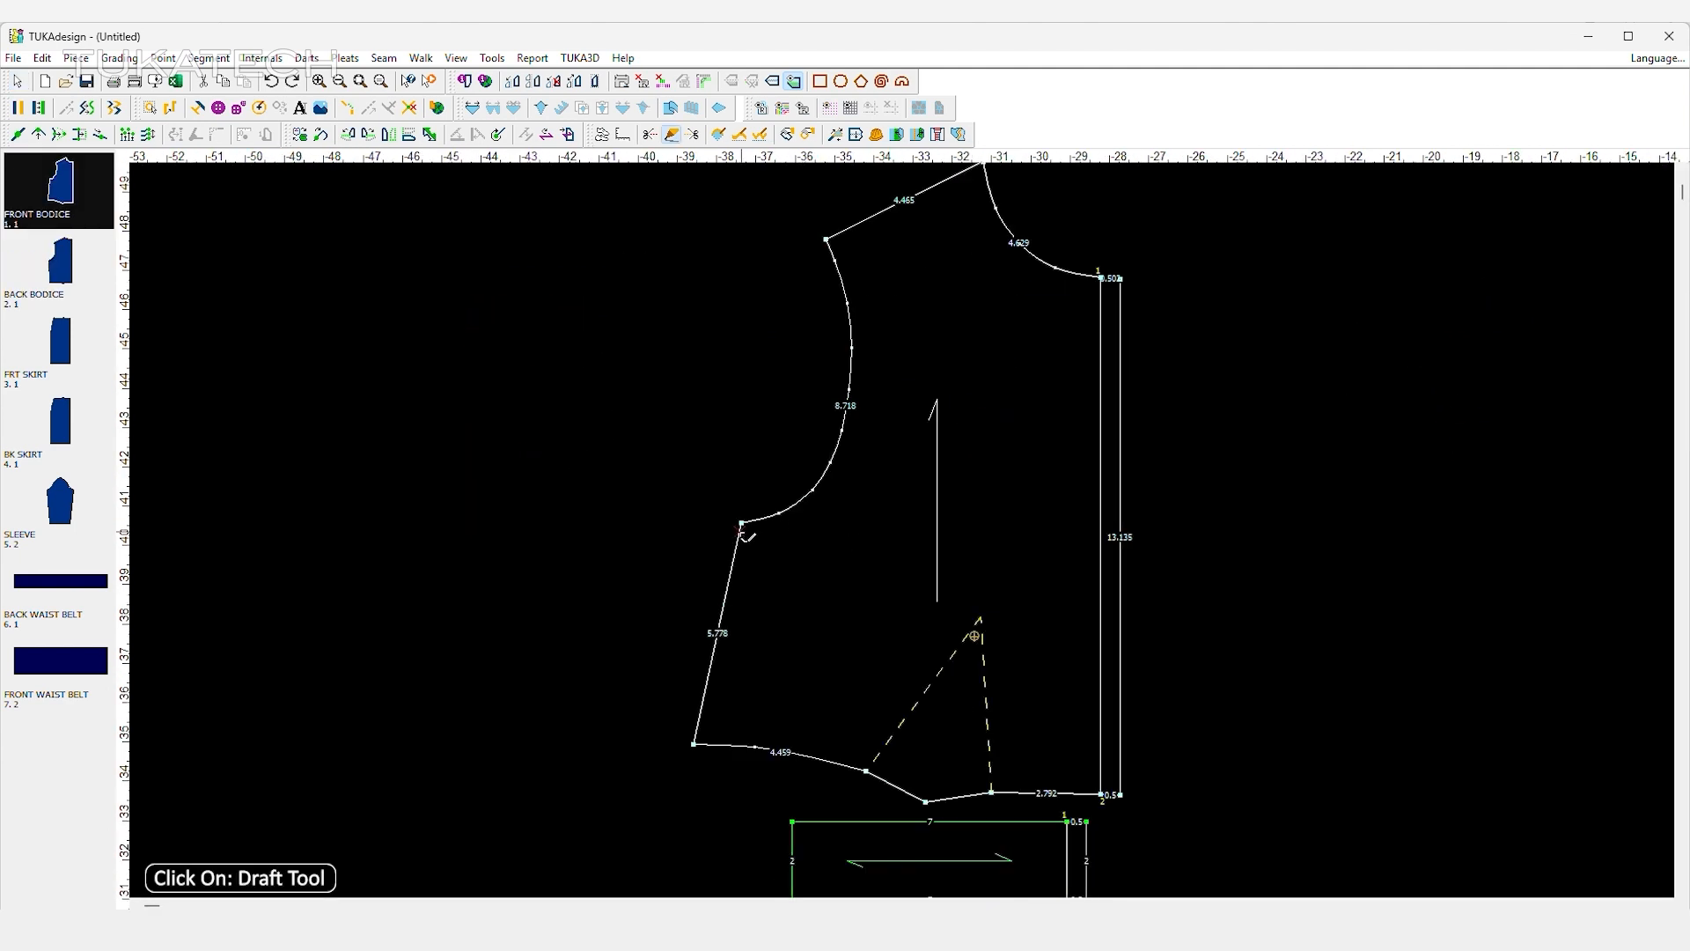
click(741, 531)
key(Tab)
text(0.25)
key(Return)
click(840, 528)
click(1093, 290)
key(Return)
Shape the drafted front bodice line into a smooth curve, dipping near the underarm and adjusted near the neck.
right_click(687, 347)
click(746, 361)
key(s)
click(780, 504)
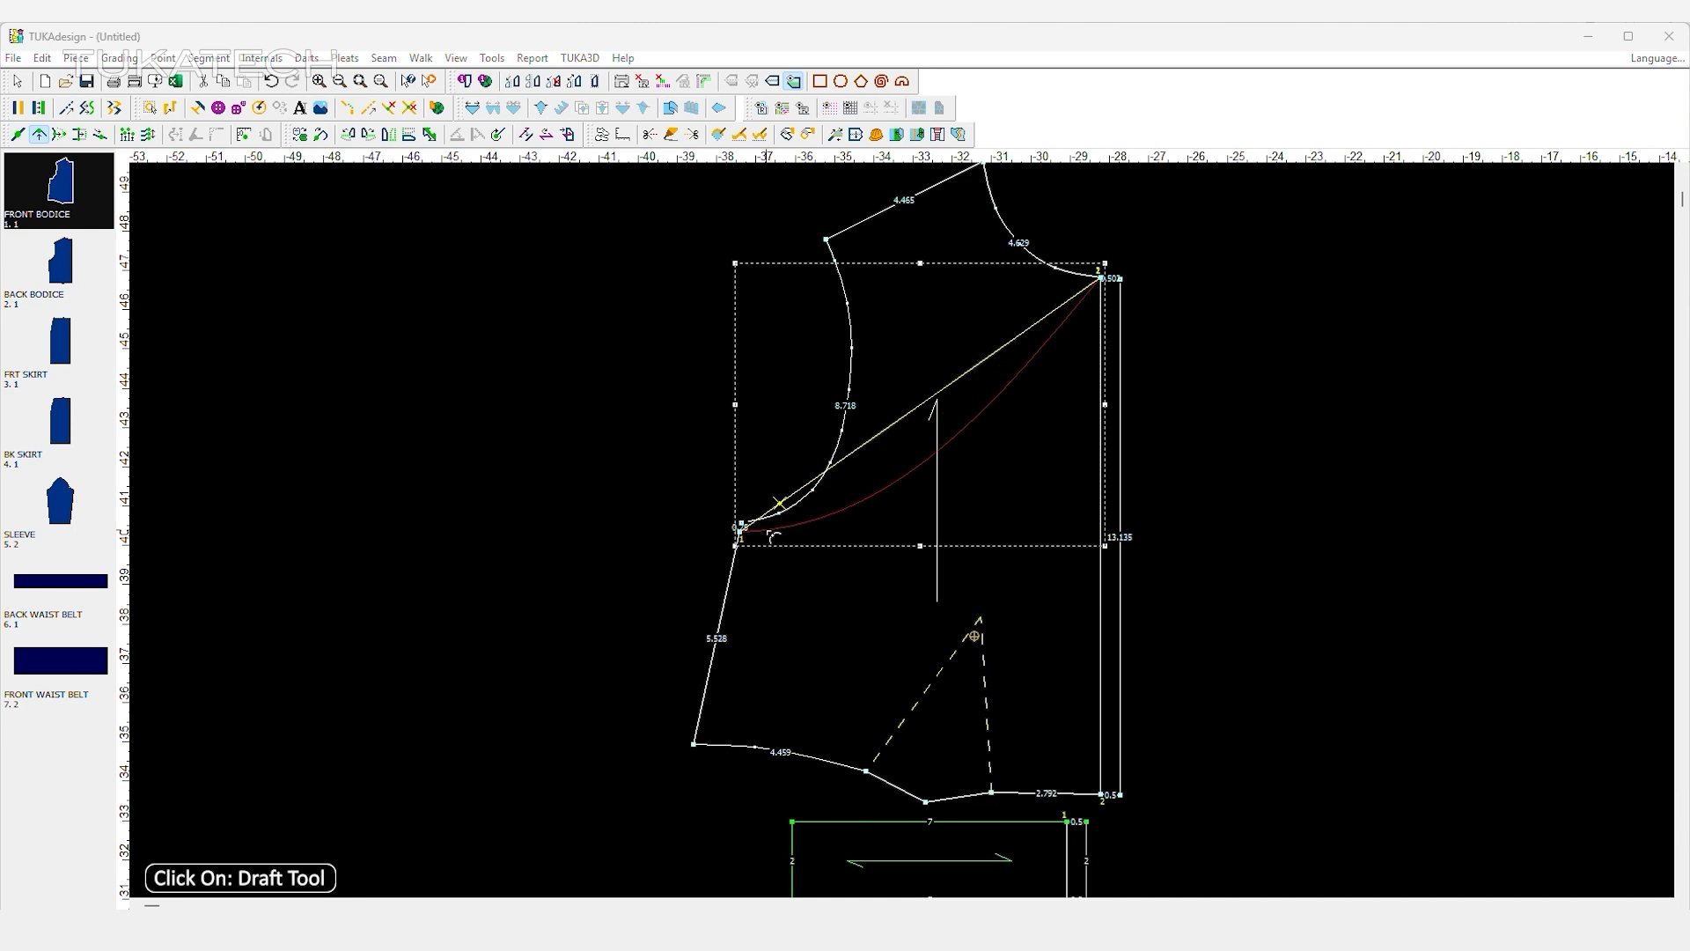
click(773, 535)
click(1085, 297)
click(1071, 300)
right_click(910, 371)
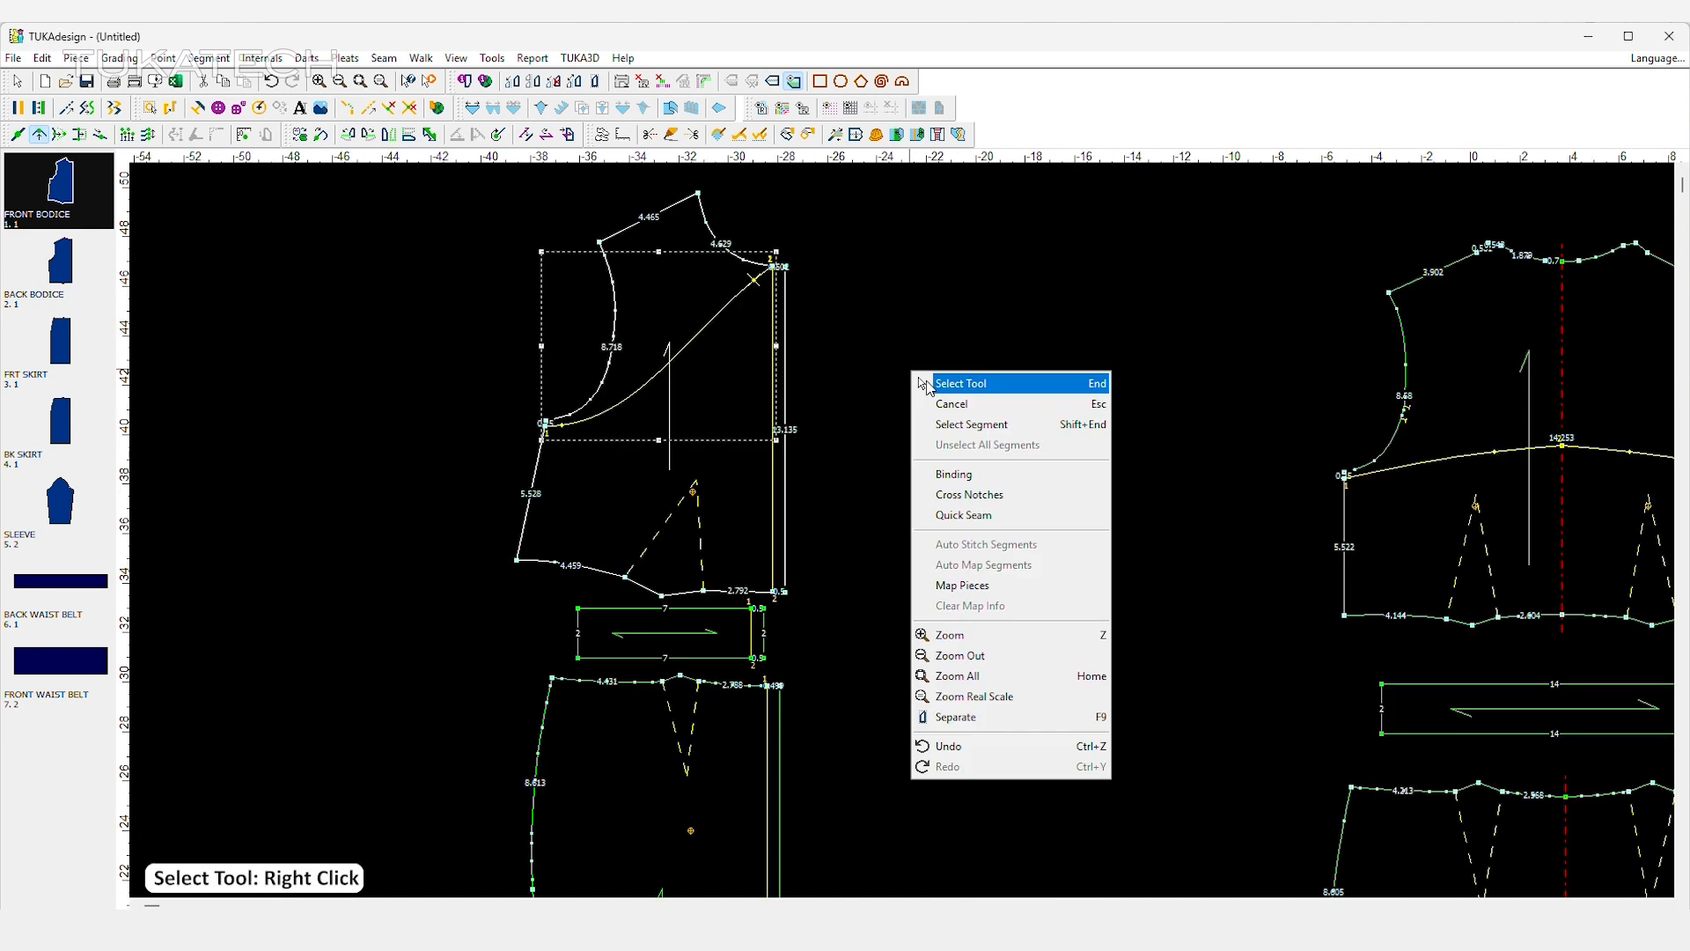
click(961, 382)
Extract the front bodice area below the drafted curve as a new piece and place it beside the original.
scroll(801, 337, down, 3)
click(458, 364)
scroll(459, 364, up, 5)
scroll(955, 454, down, 3)
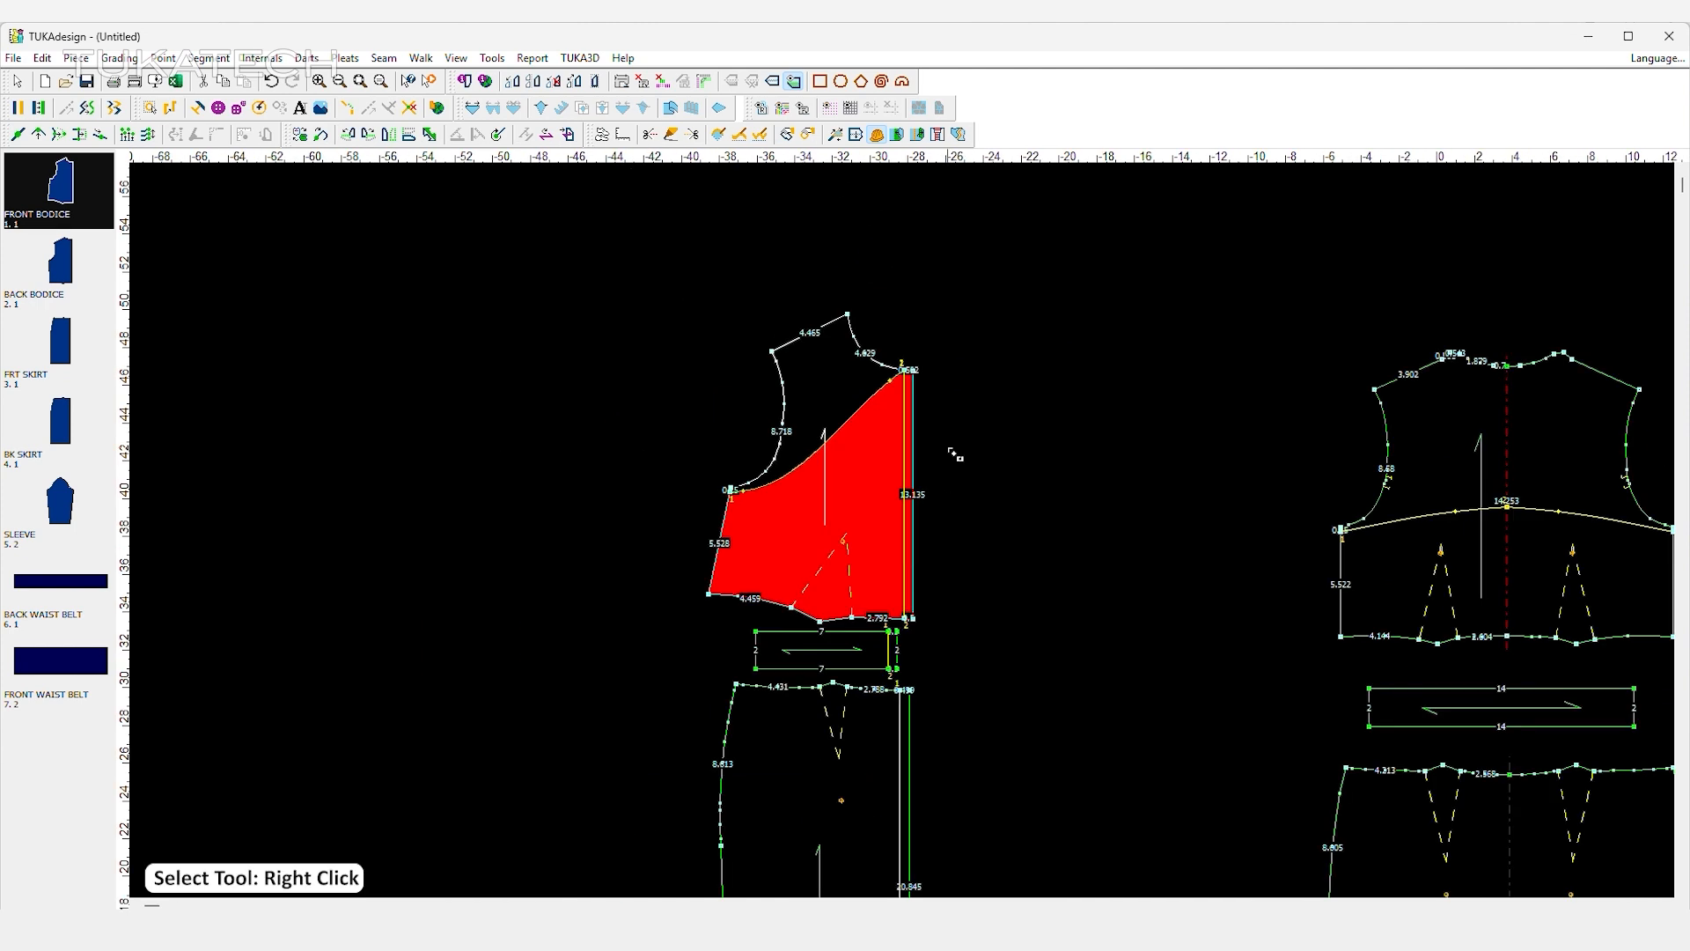
right_click(984, 410)
click(1012, 417)
drag(853, 493, 565, 477)
scroll(921, 537, up, 2)
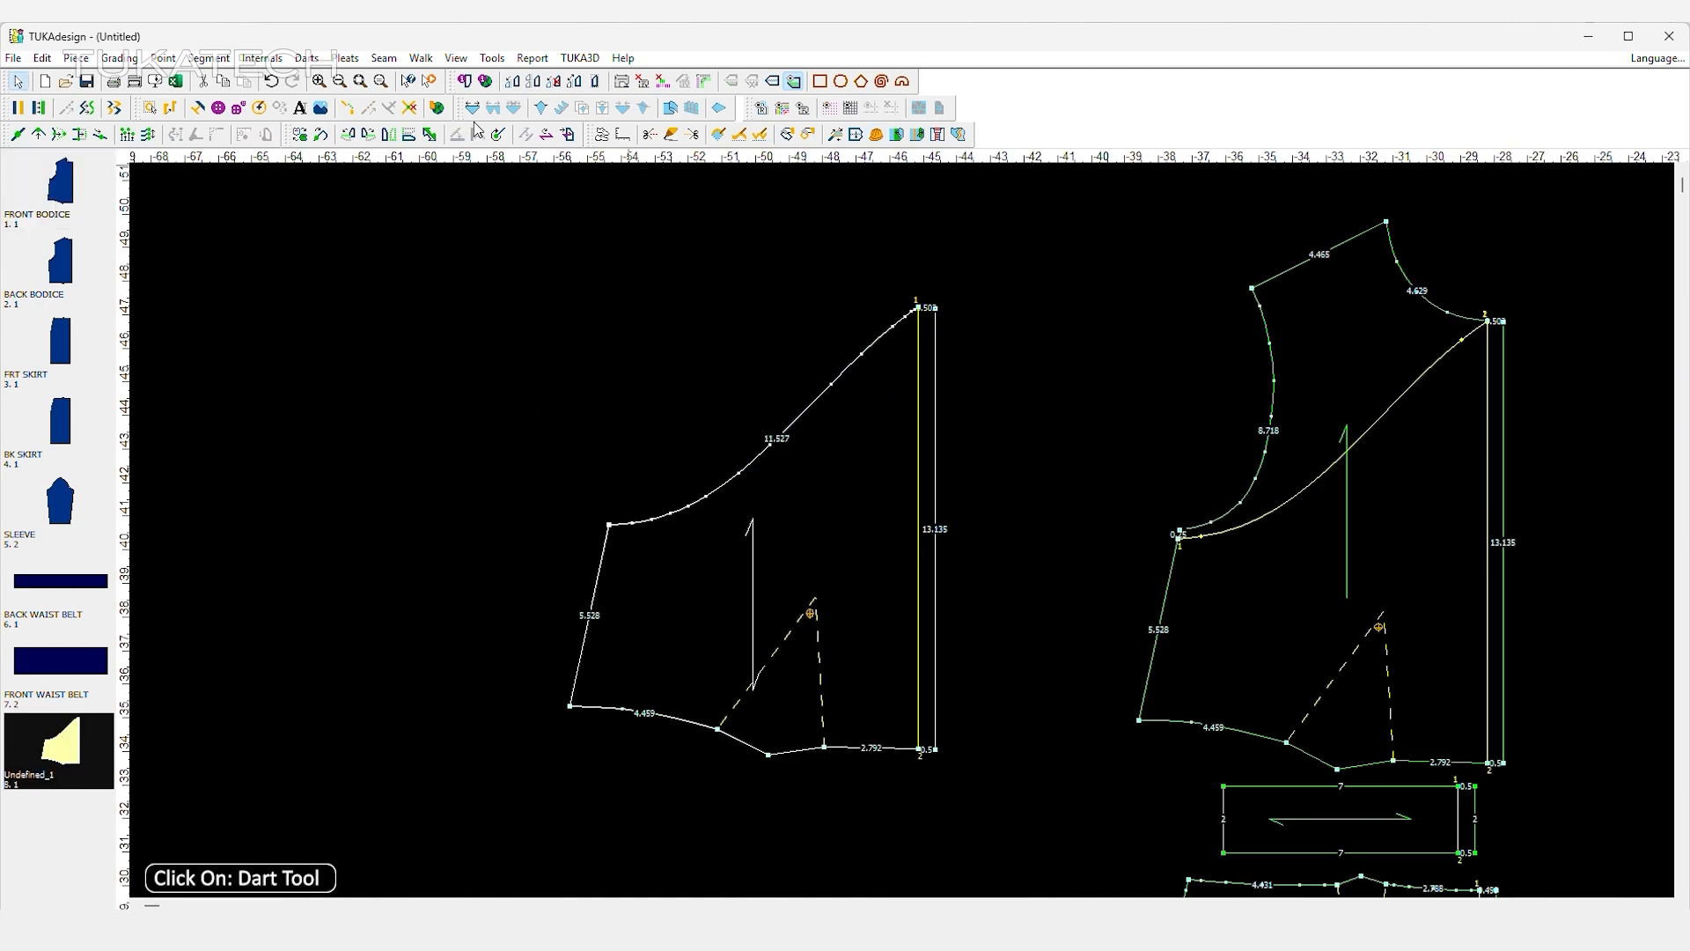
Pivot part of the waist dart on the extracted lower front bodice to the middle of its curved upper edge.
click(824, 607)
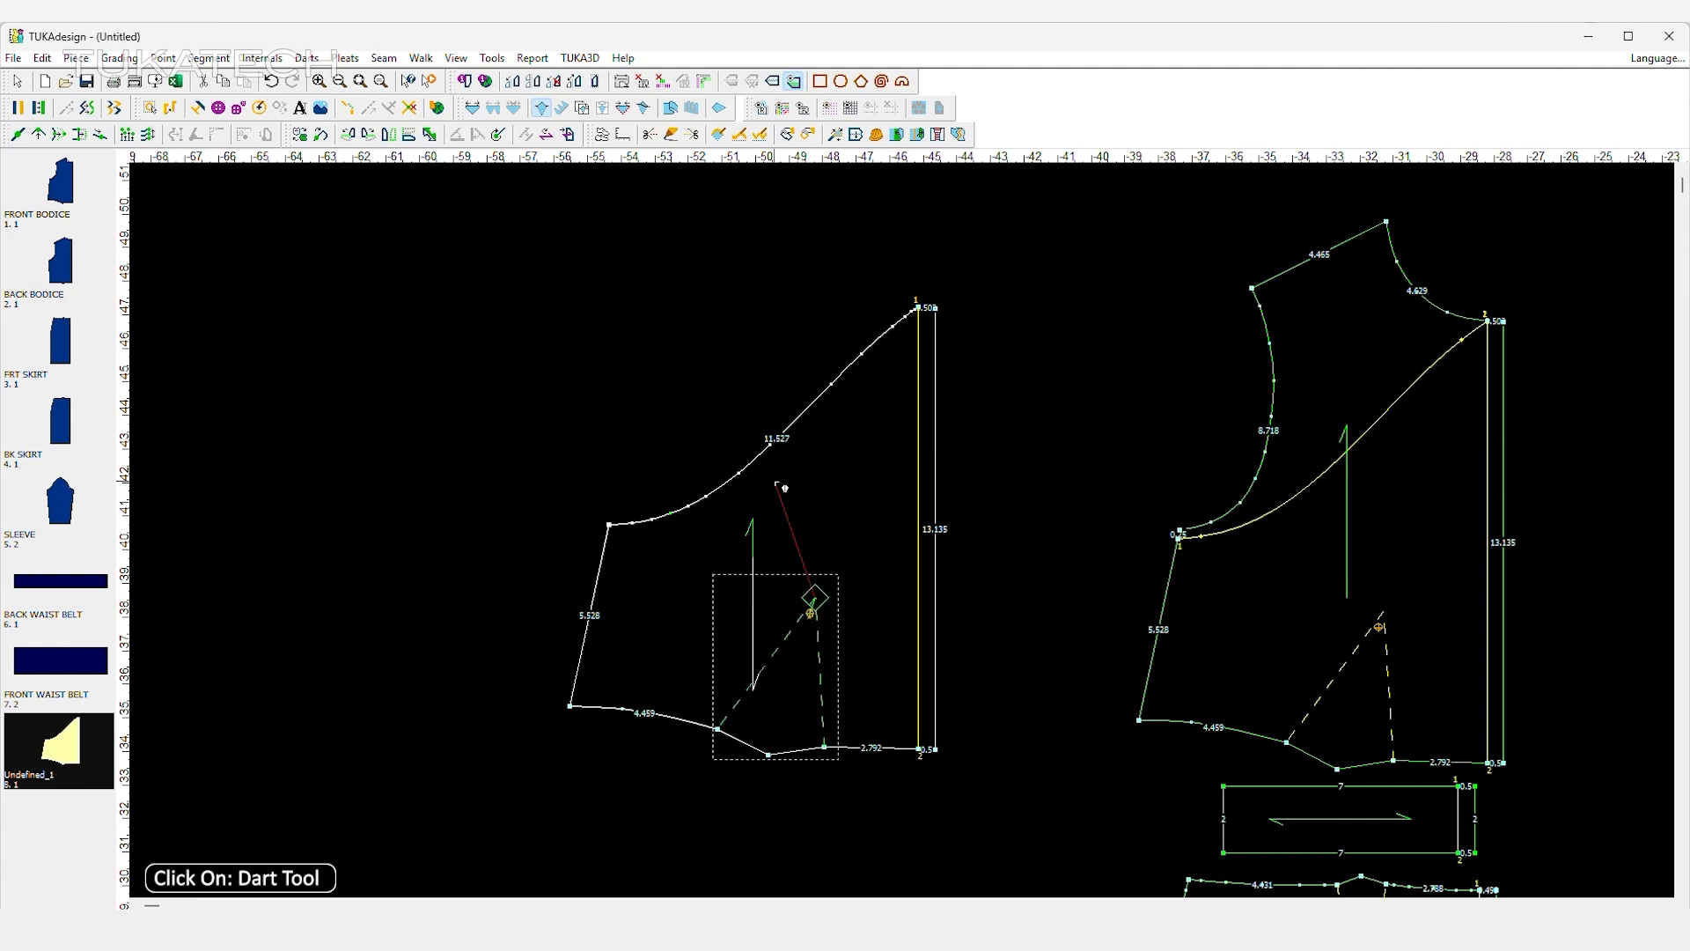
click(764, 453)
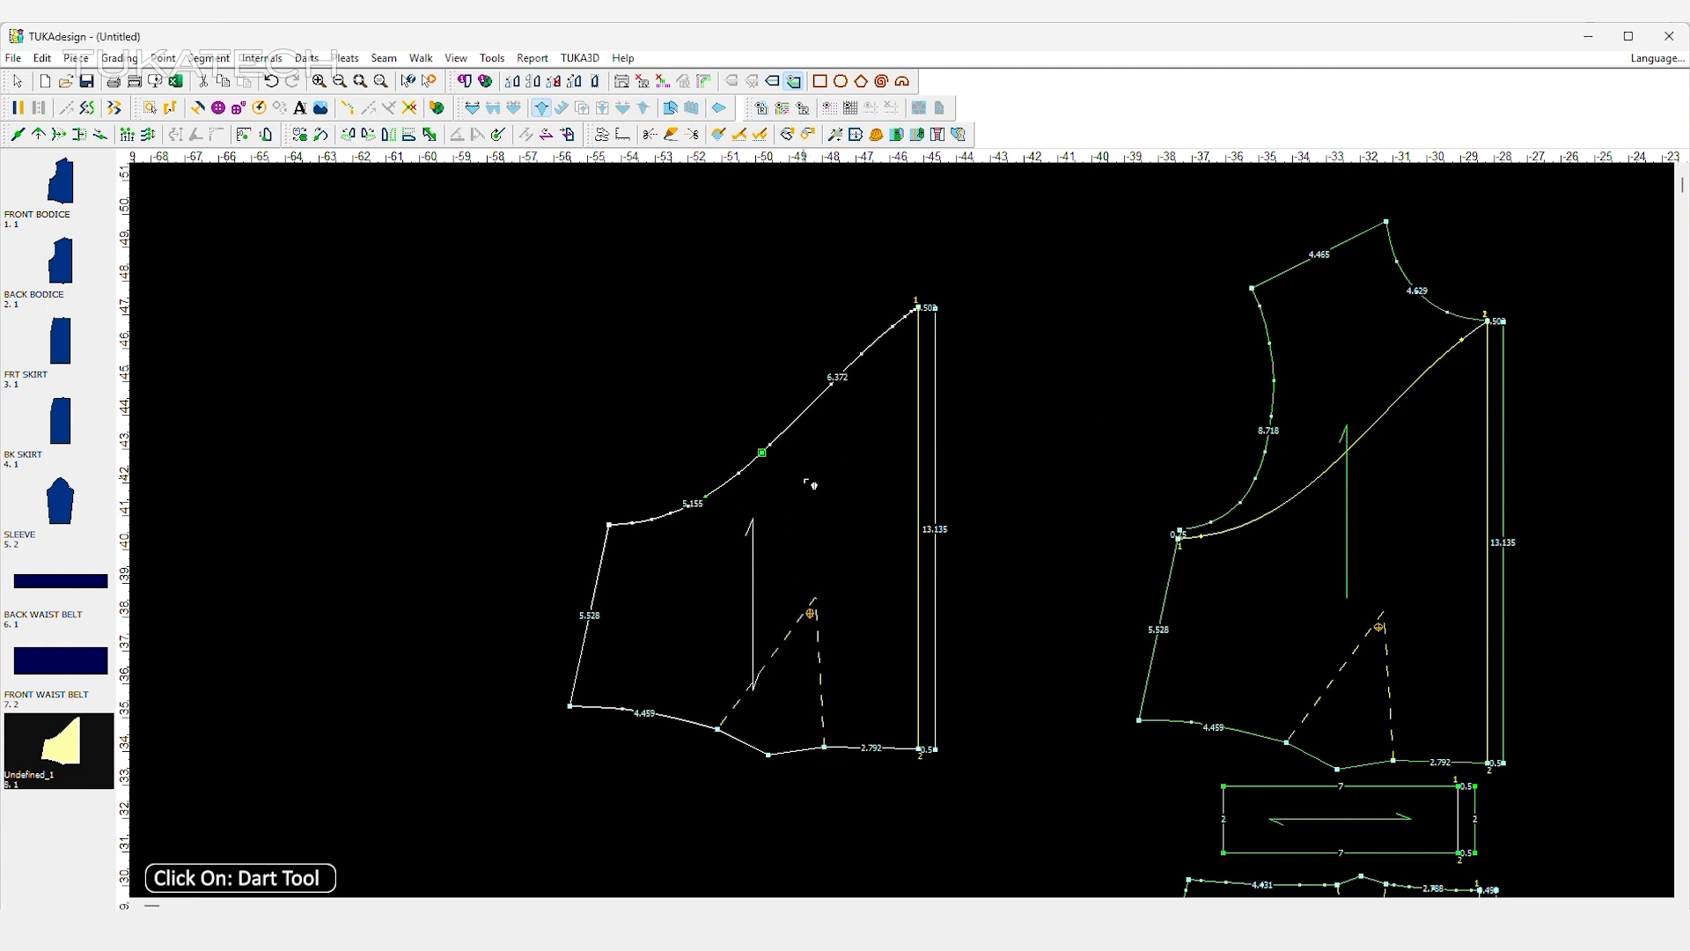
click(781, 743)
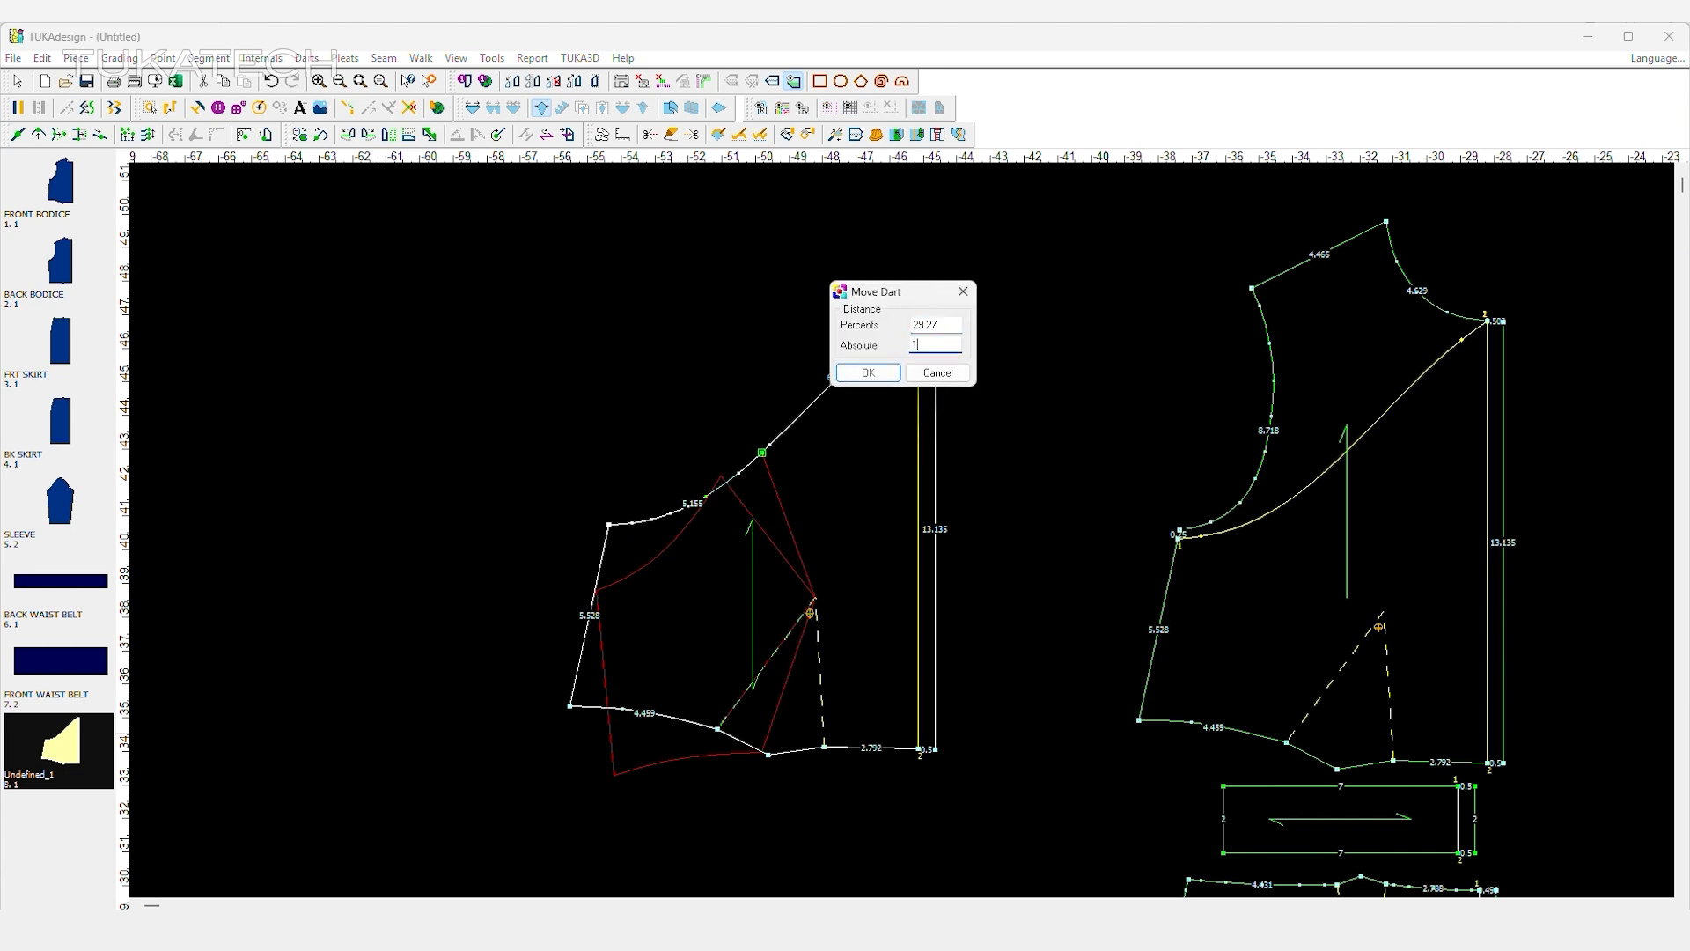
click(871, 373)
right_click(716, 394)
click(748, 404)
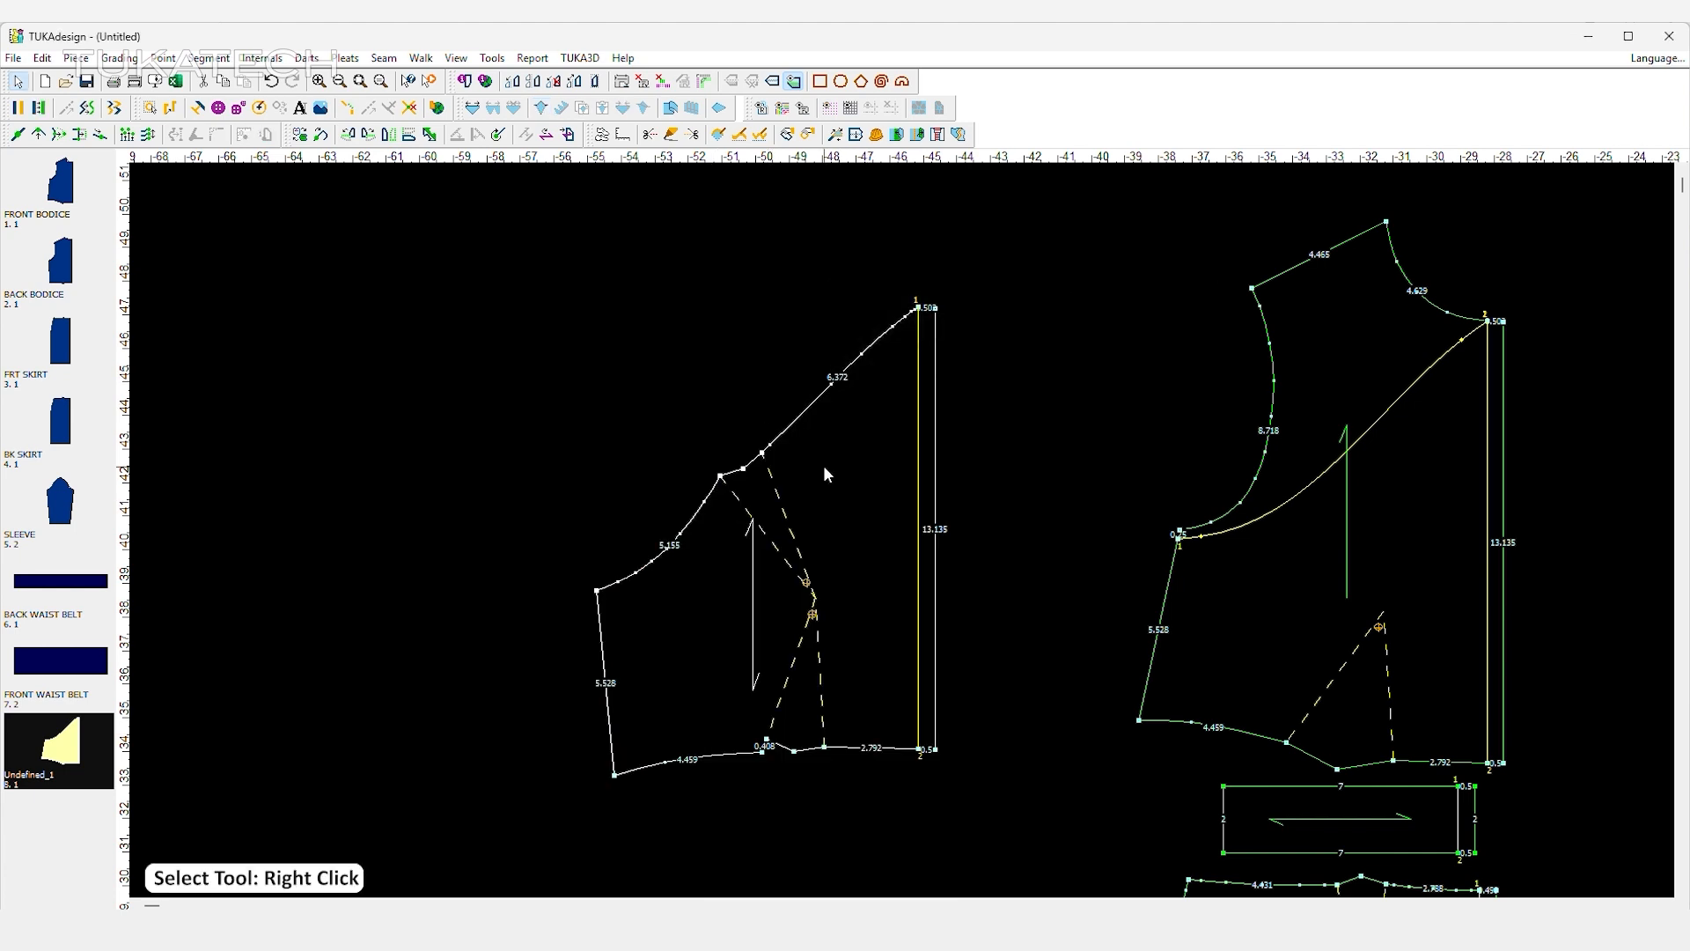
Draft a connected line along the side-seam-side dart legs, from the curved upper edge through the dart apex to the waist.
click(823, 468)
click(781, 400)
key(d)
click(672, 397)
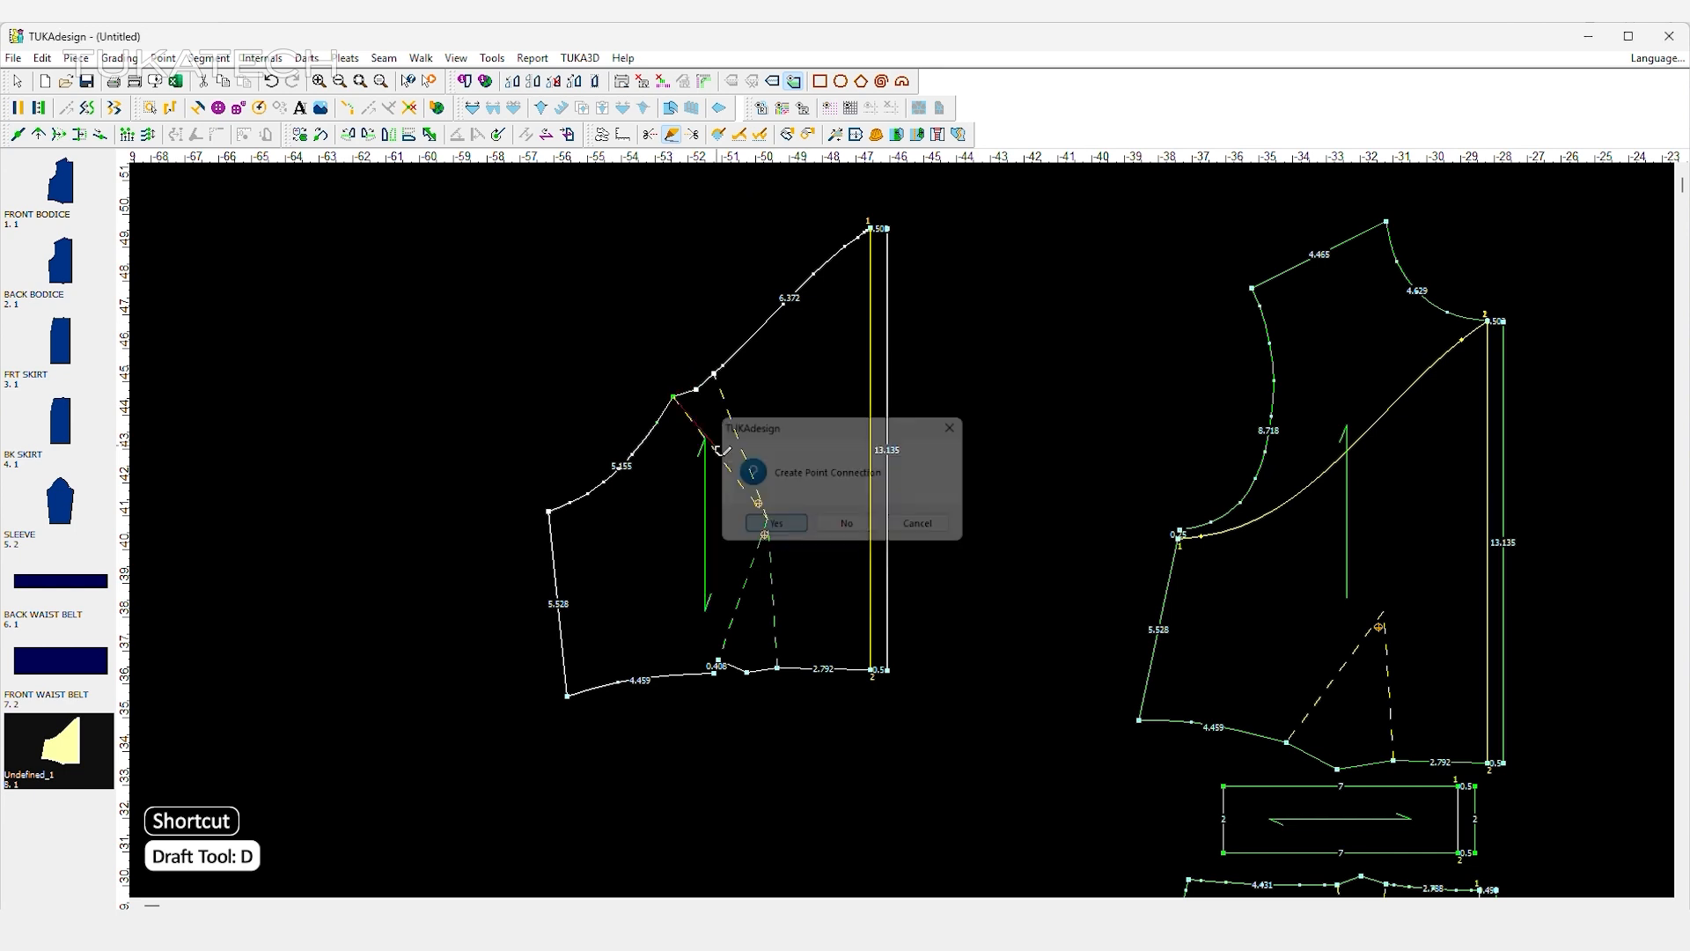
click(740, 549)
click(715, 673)
click(740, 550)
click(775, 524)
Draft a second connected line along the centre-front-side dart legs, from the upper edge through the apex to the waist.
click(714, 375)
click(740, 549)
click(768, 519)
key(Return)
key(Return)
click(777, 668)
key(Return)
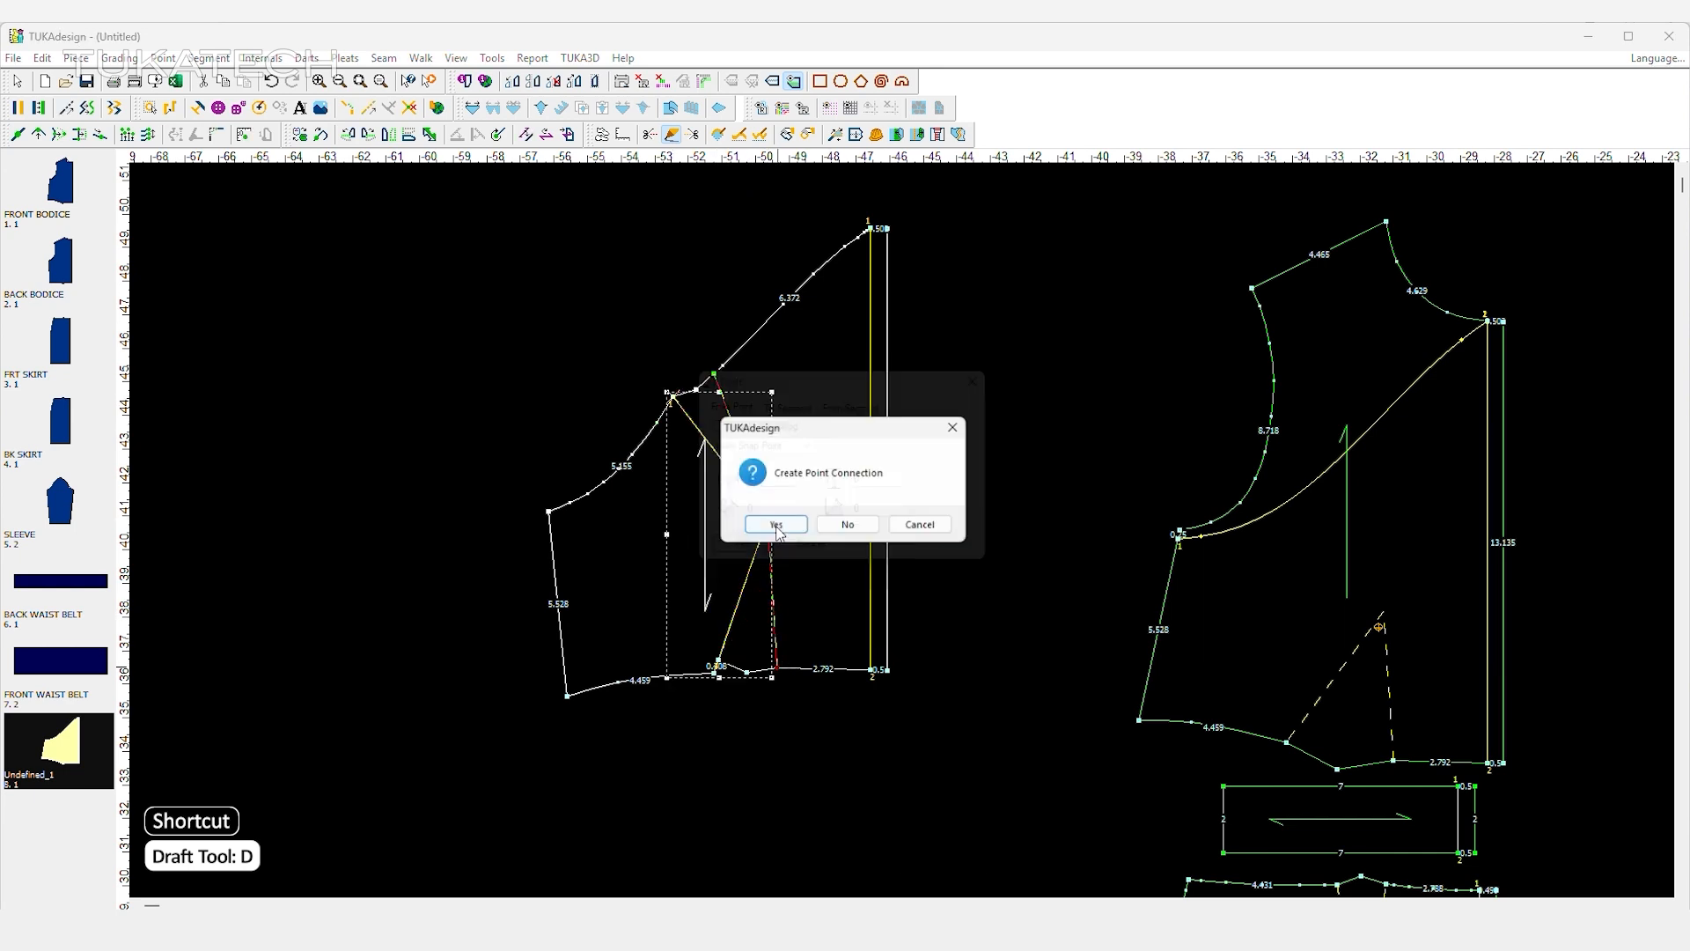
key(Return)
right_click(965, 314)
click(1001, 324)
Build the centre front panel as a new piece from the area between the drafted line and the front opening, placing it beside the original.
scroll(915, 423, down, 2)
key(space)
click(765, 493)
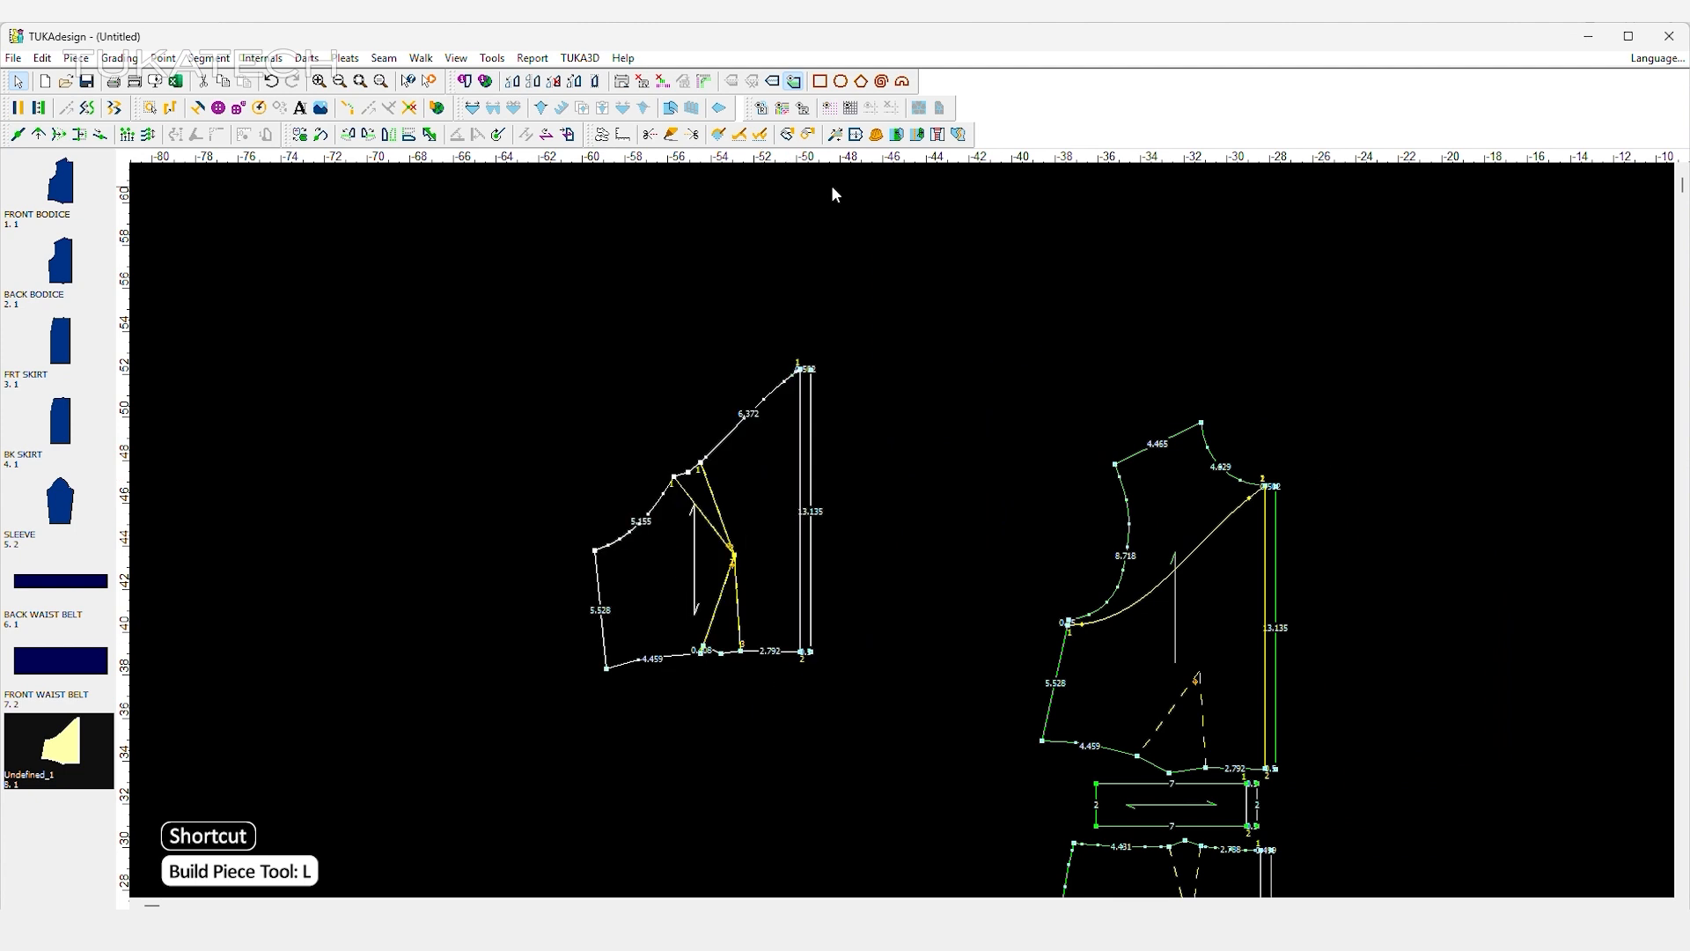
click(759, 513)
click(807, 481)
key(Return)
key(space)
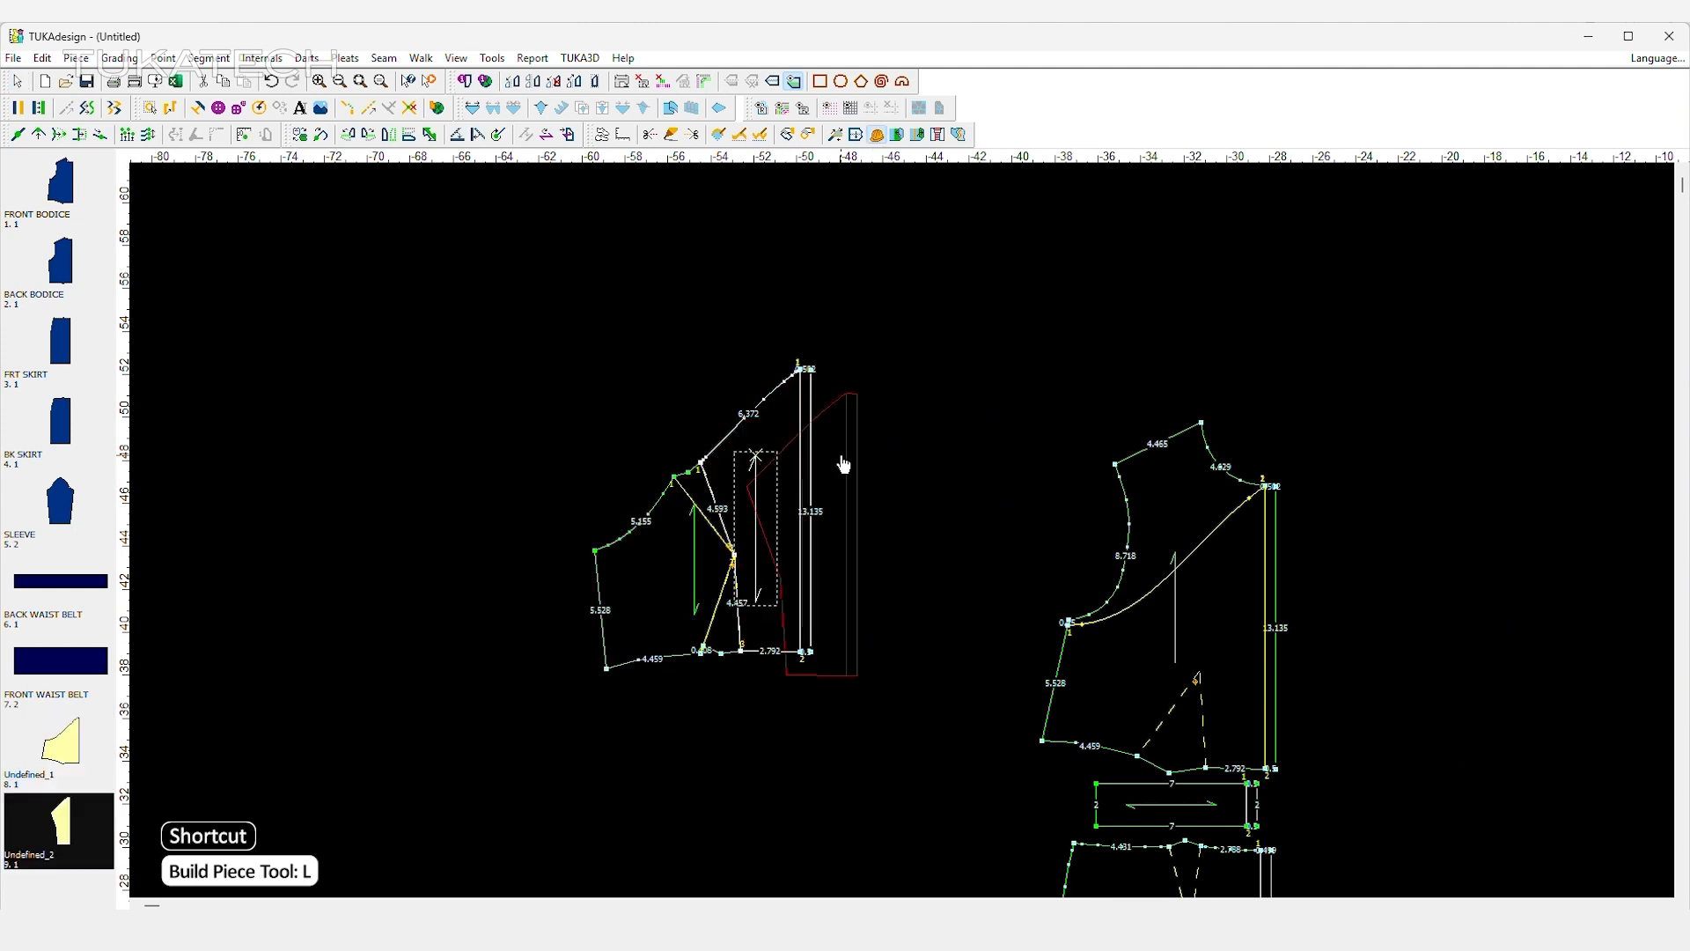
click(966, 425)
Build the side front panel as a new piece from the area between the drafted line and the side seam.
click(690, 560)
key(Return)
key(space)
click(856, 751)
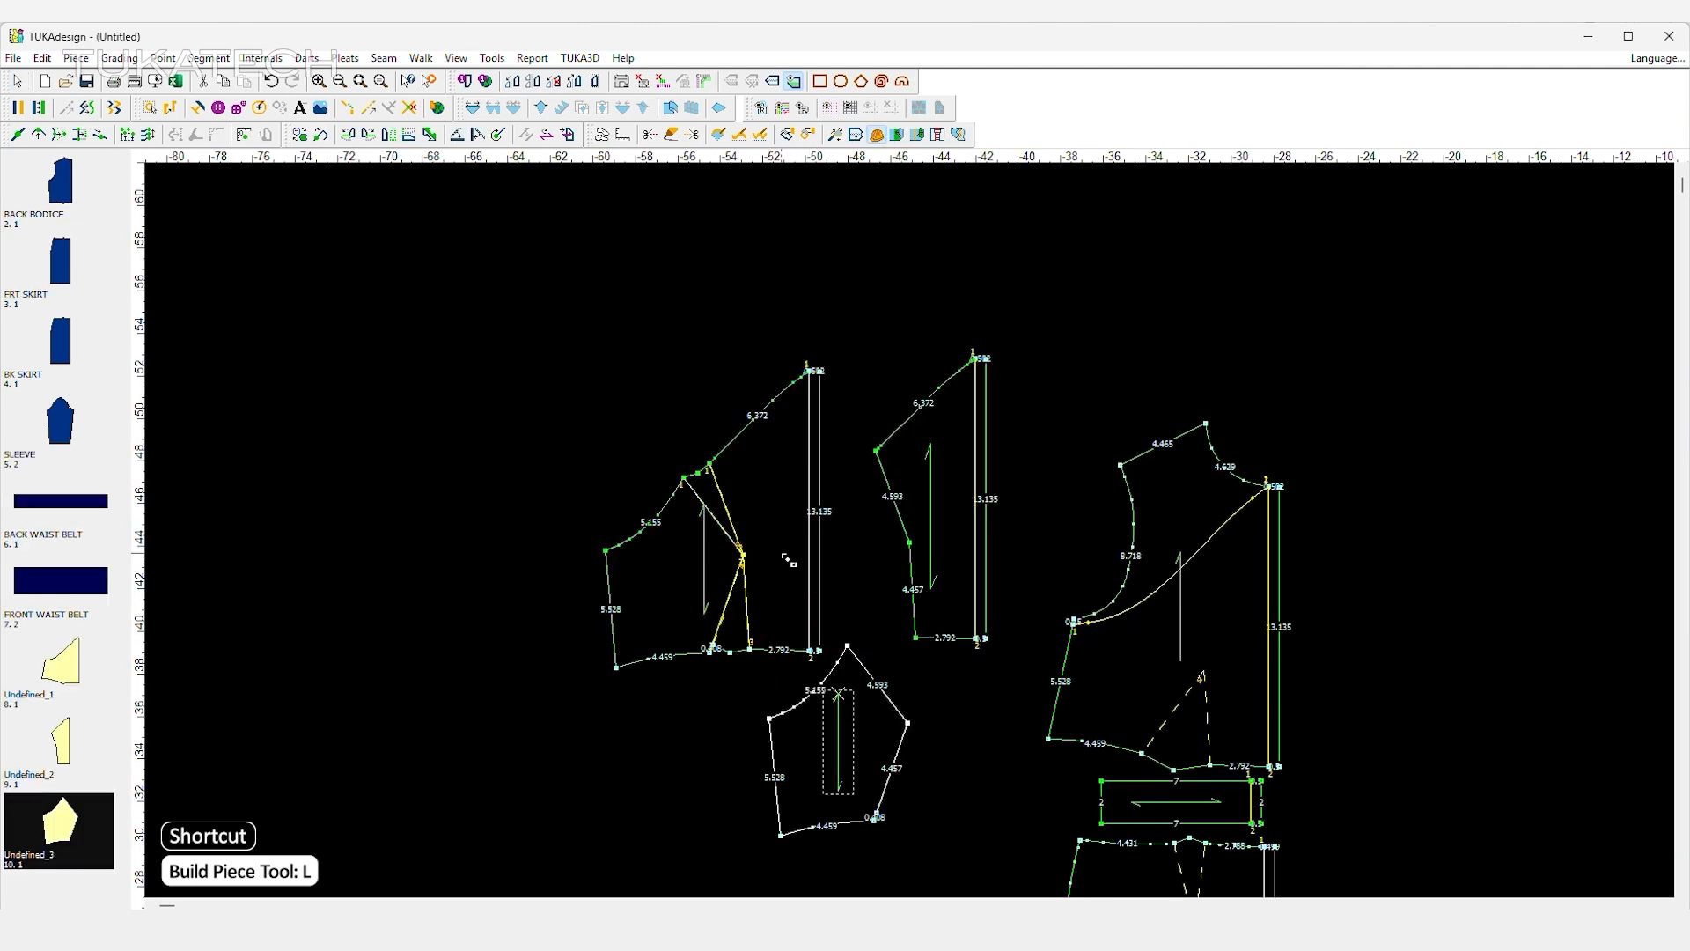
Move the undivided lower front piece aside and place the side front panel next to the centre front panel.
key(space)
click(563, 533)
key(space)
click(806, 572)
right_click(792, 328)
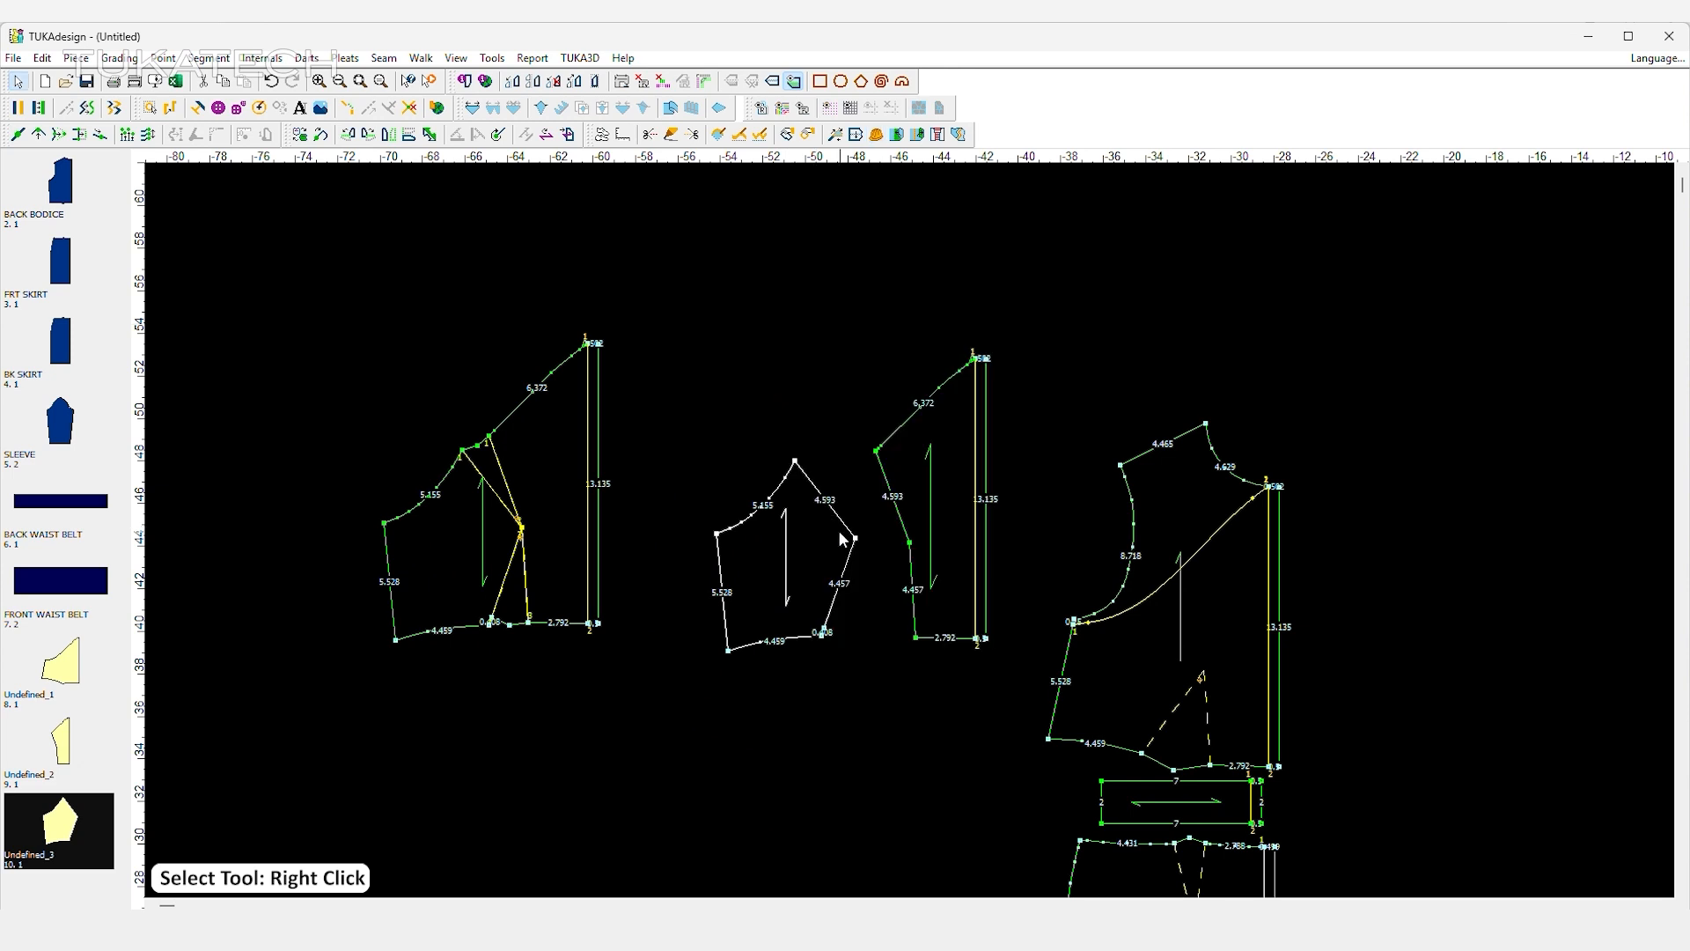
Change the bust point of the side front panel to a curve point and add a notch there.
double_click(855, 538)
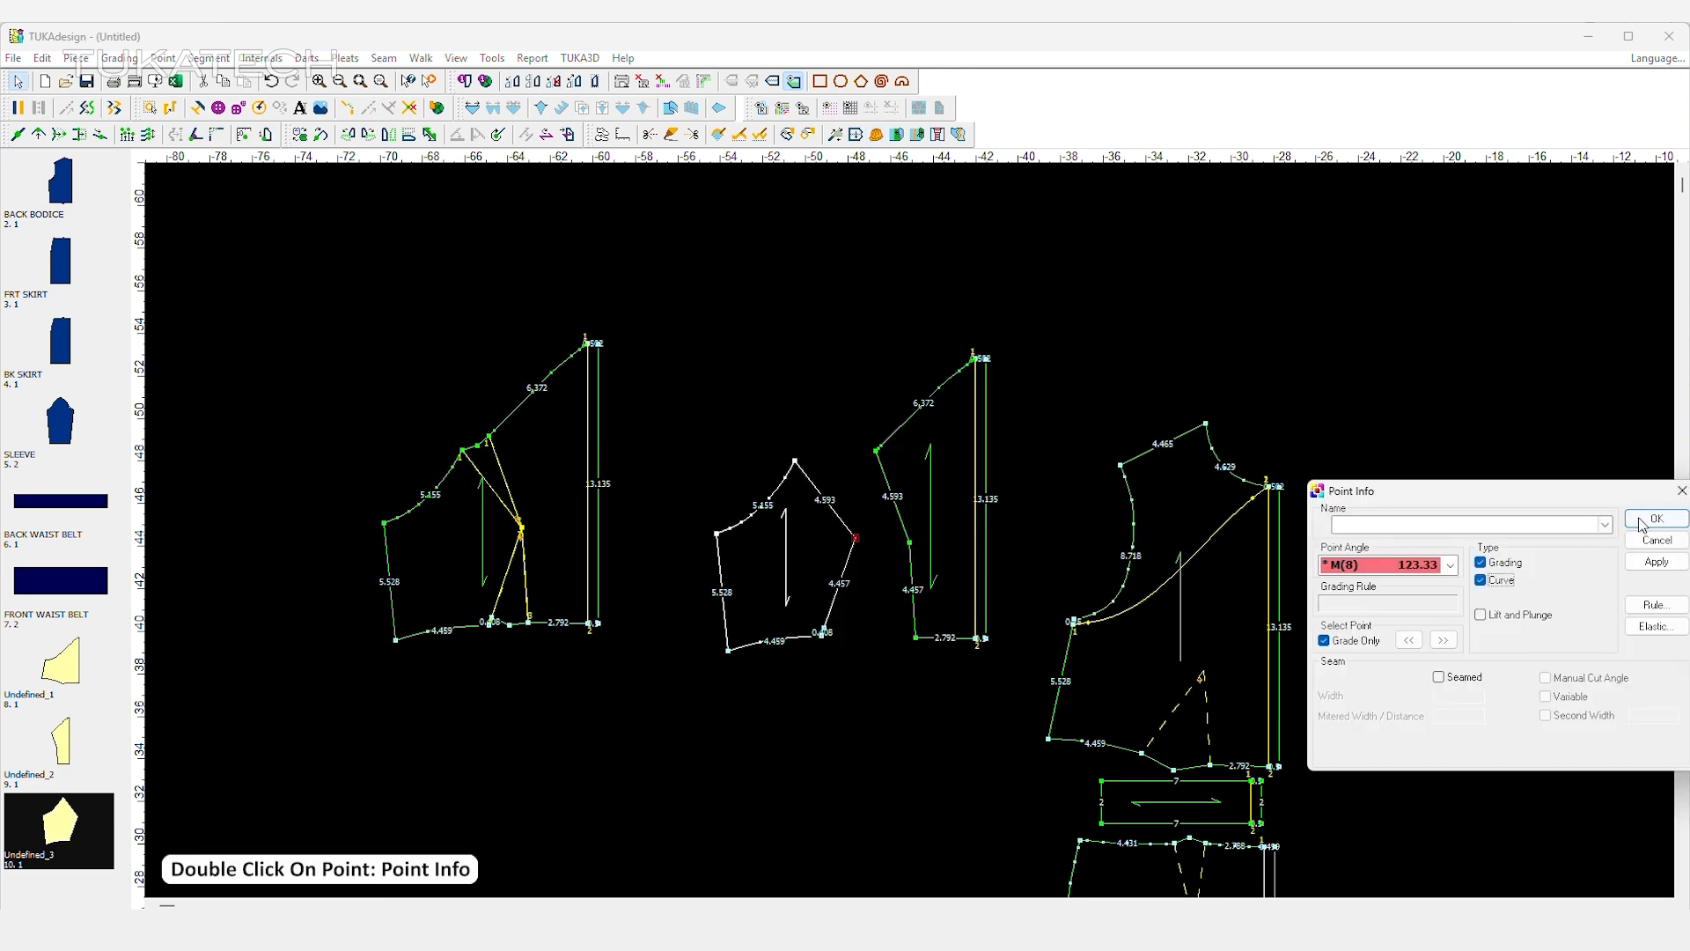
click(1643, 526)
key(n)
click(1243, 212)
Add a slit notch with depth 0.25 at the bust point of the centre front panel and change it to a curve point.
key(space)
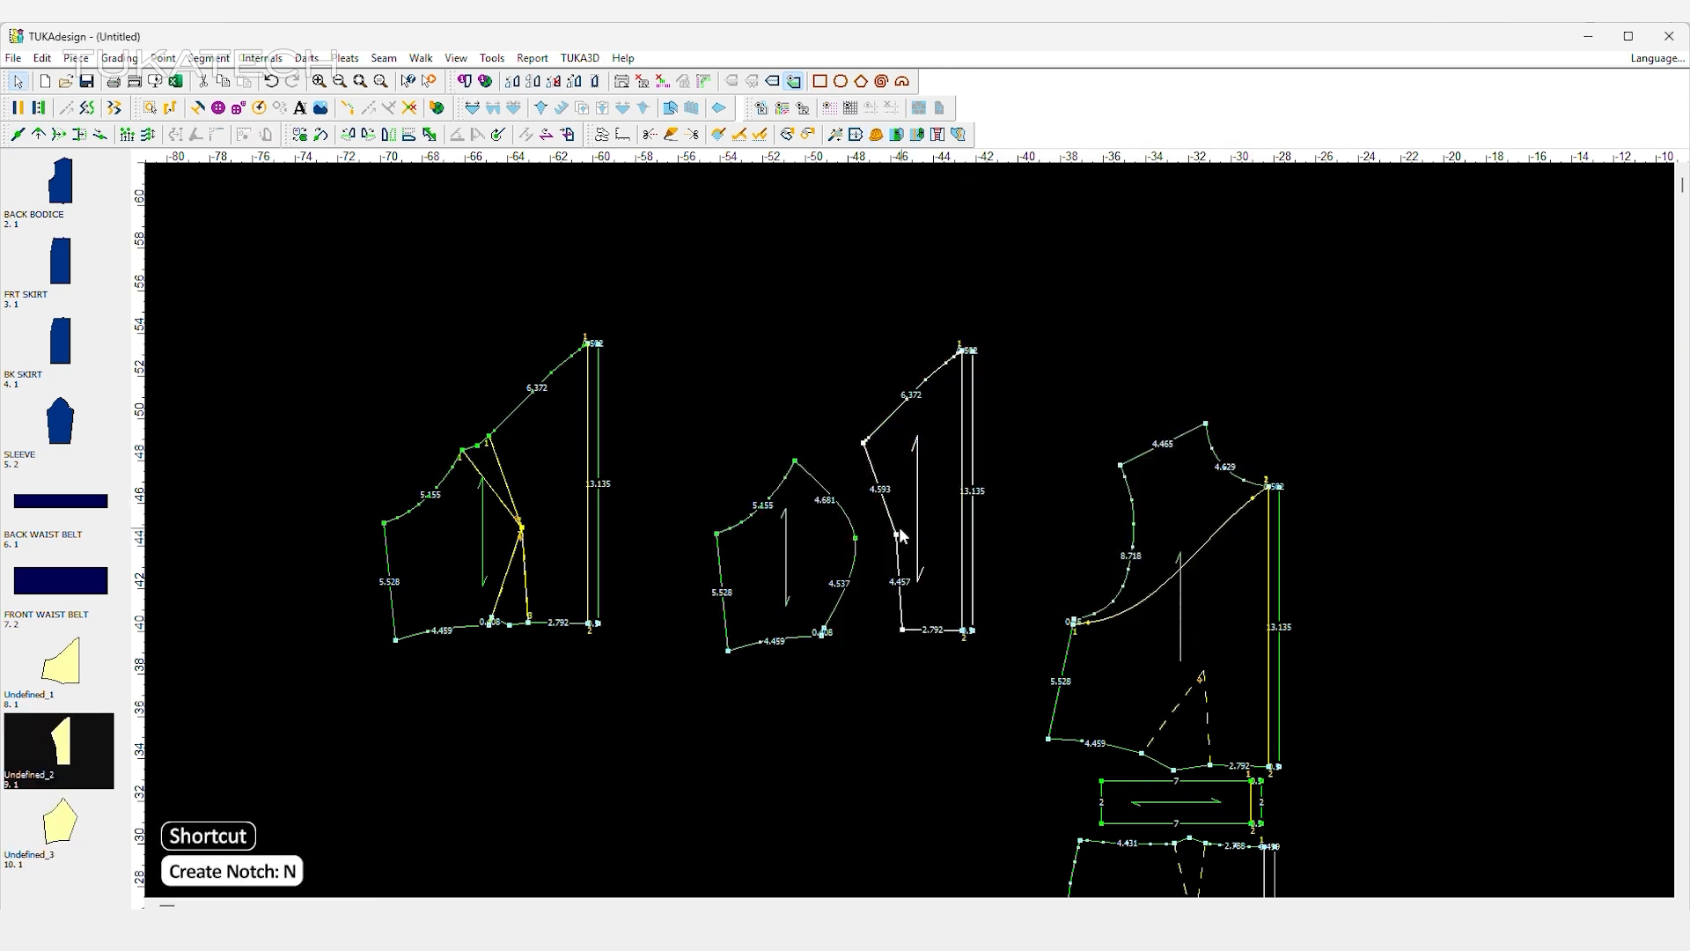
key(n)
click(1241, 214)
key(n)
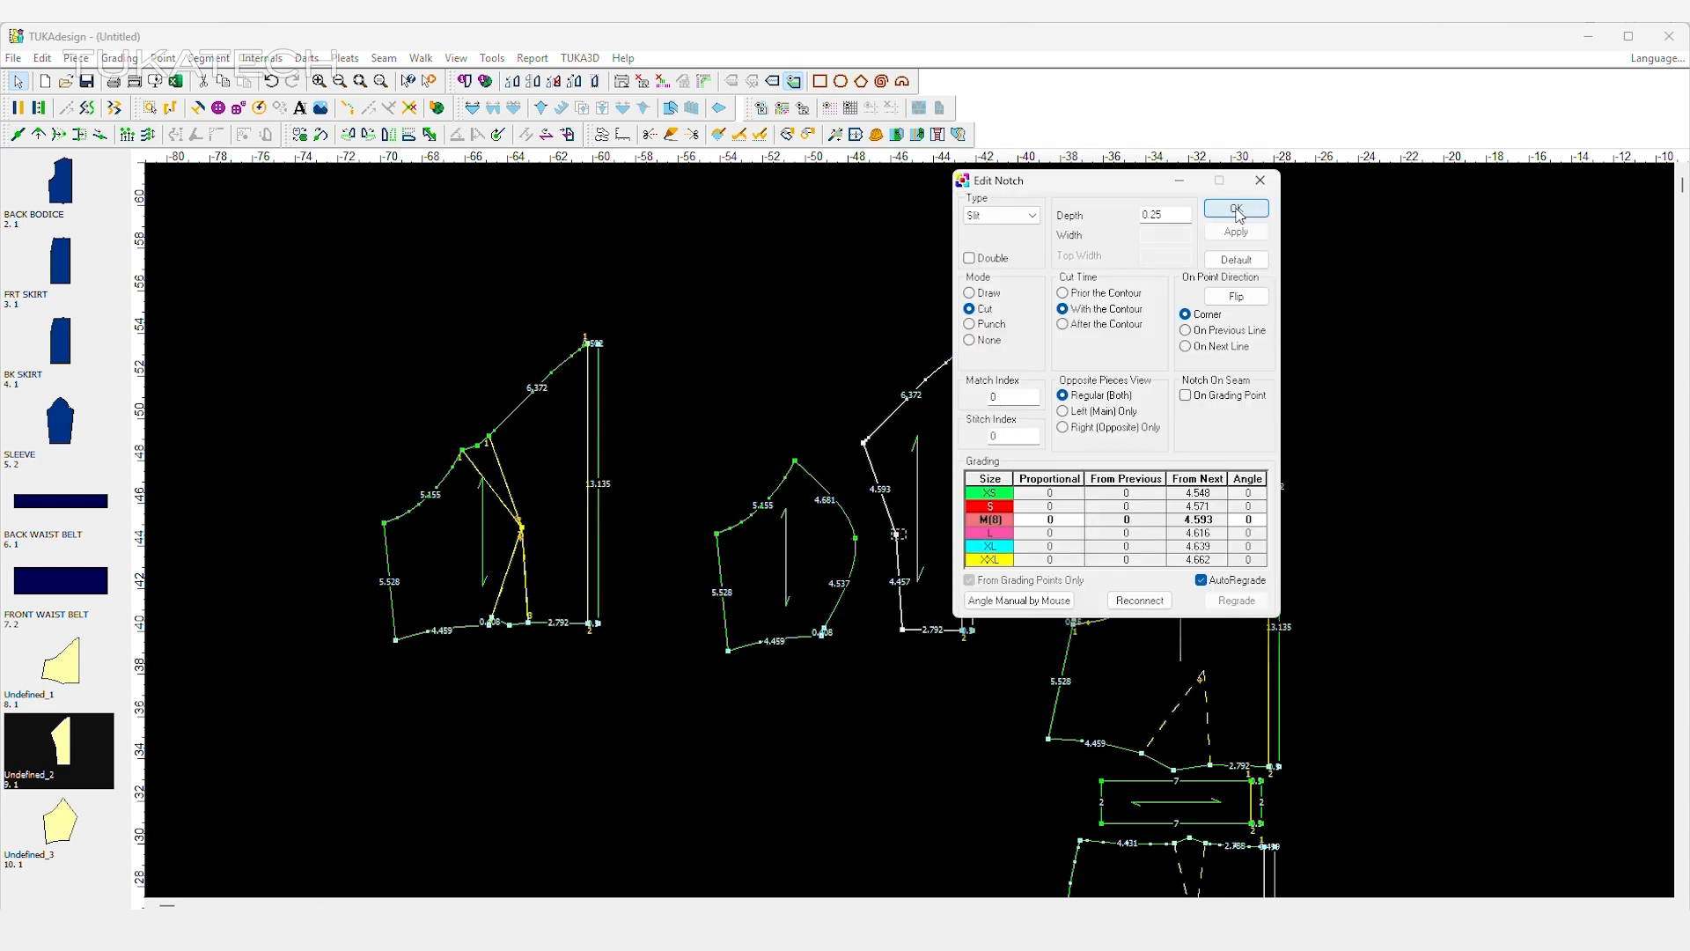
click(1237, 212)
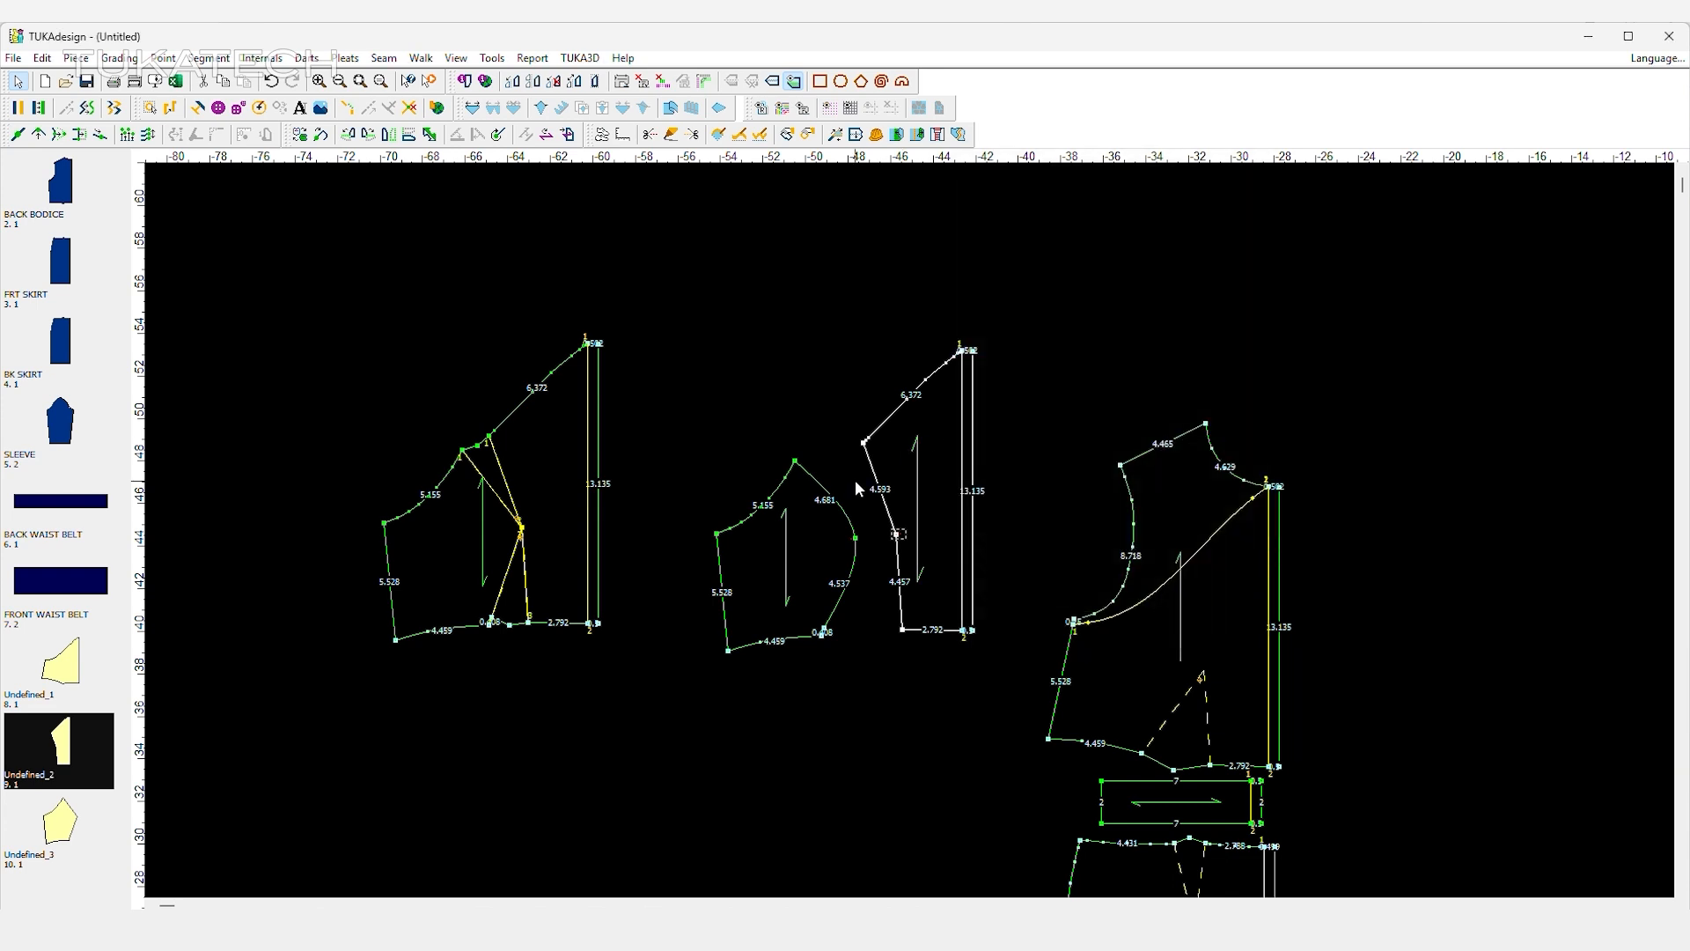
double_click(898, 532)
click(1481, 580)
click(1643, 524)
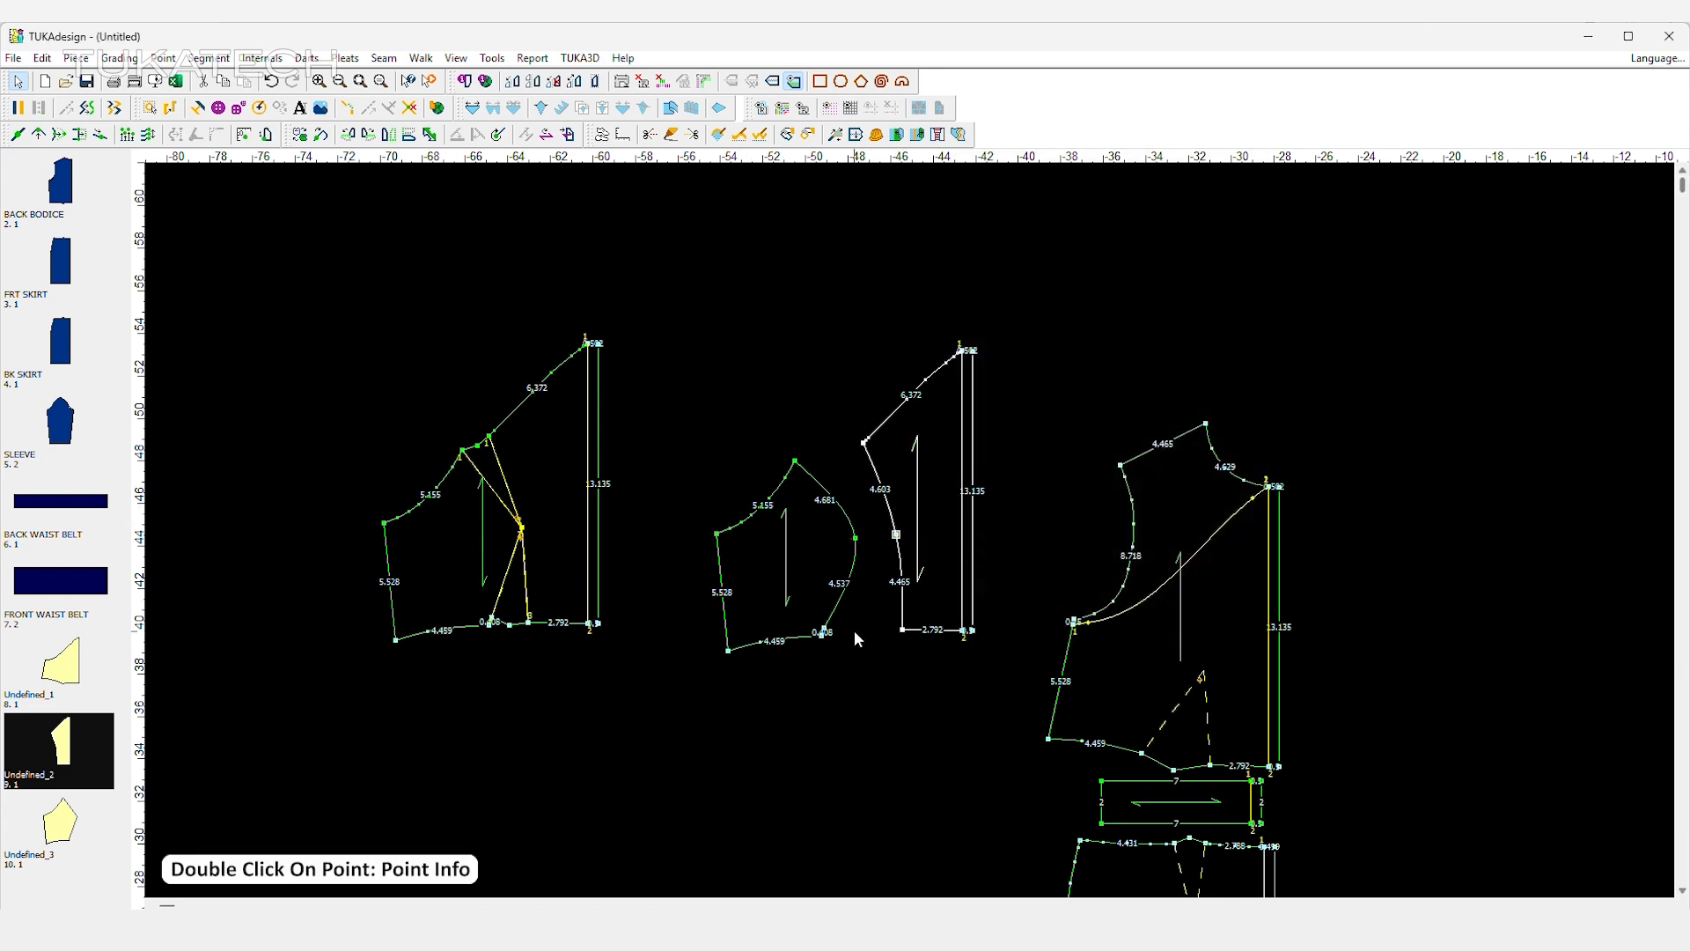
Align the two front panels at the bust notches and walk the side panel's seam up to the centre panel's upper corner.
scroll(910, 530, up, 3)
drag(838, 498, 910, 488)
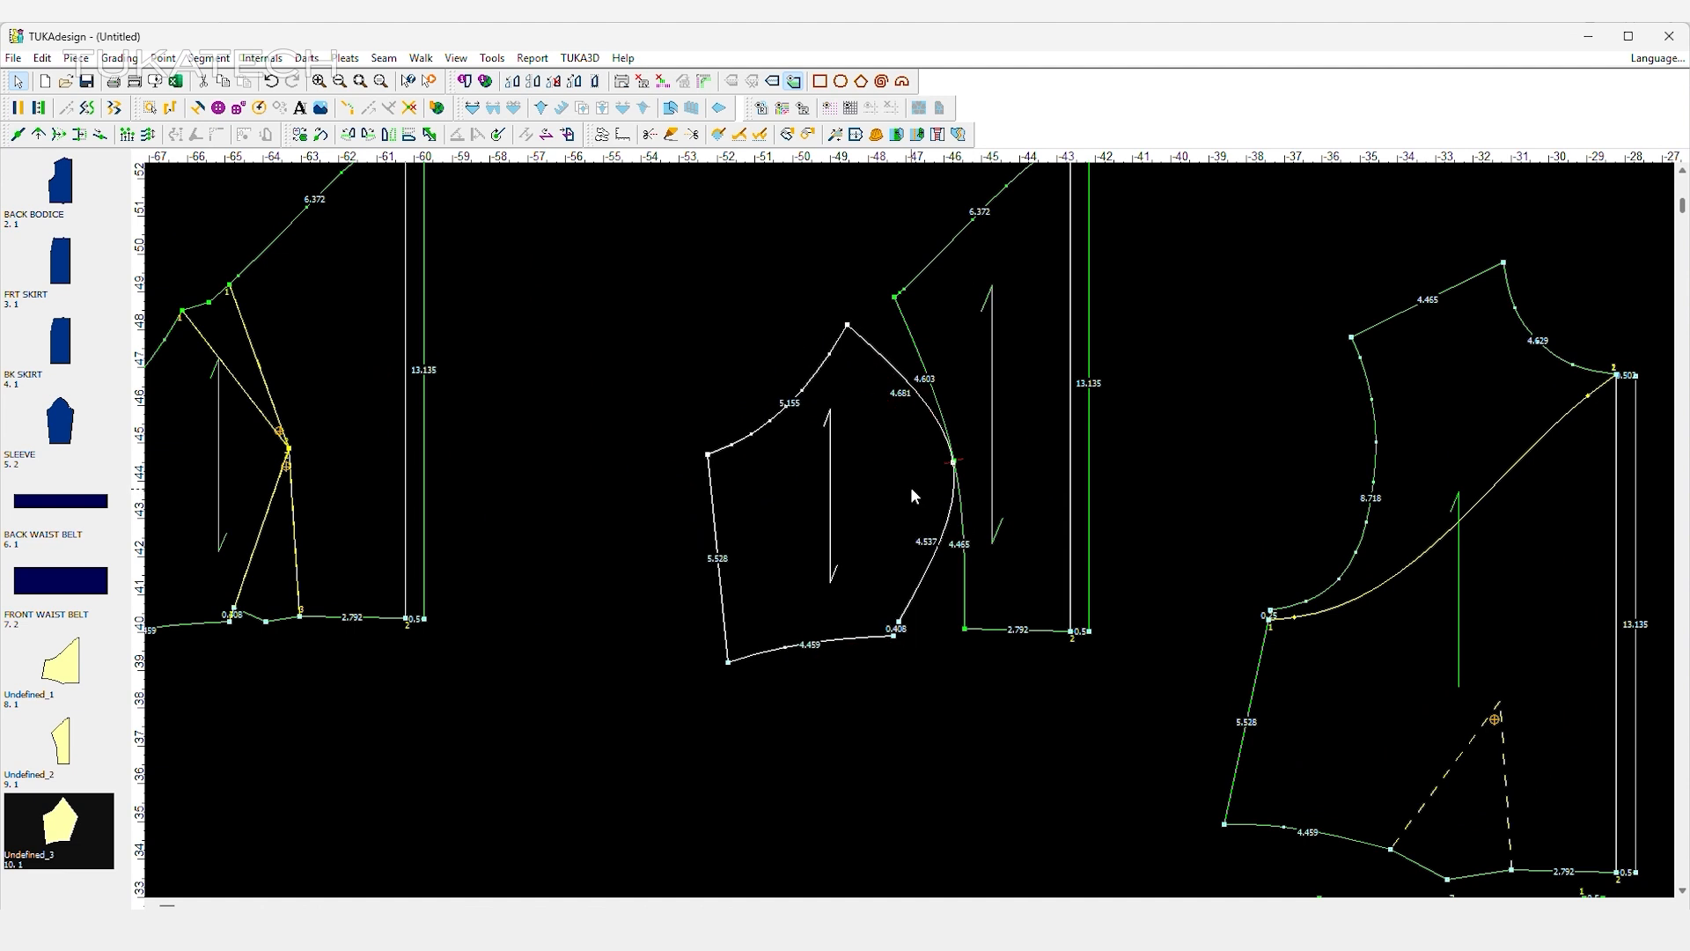
key(w)
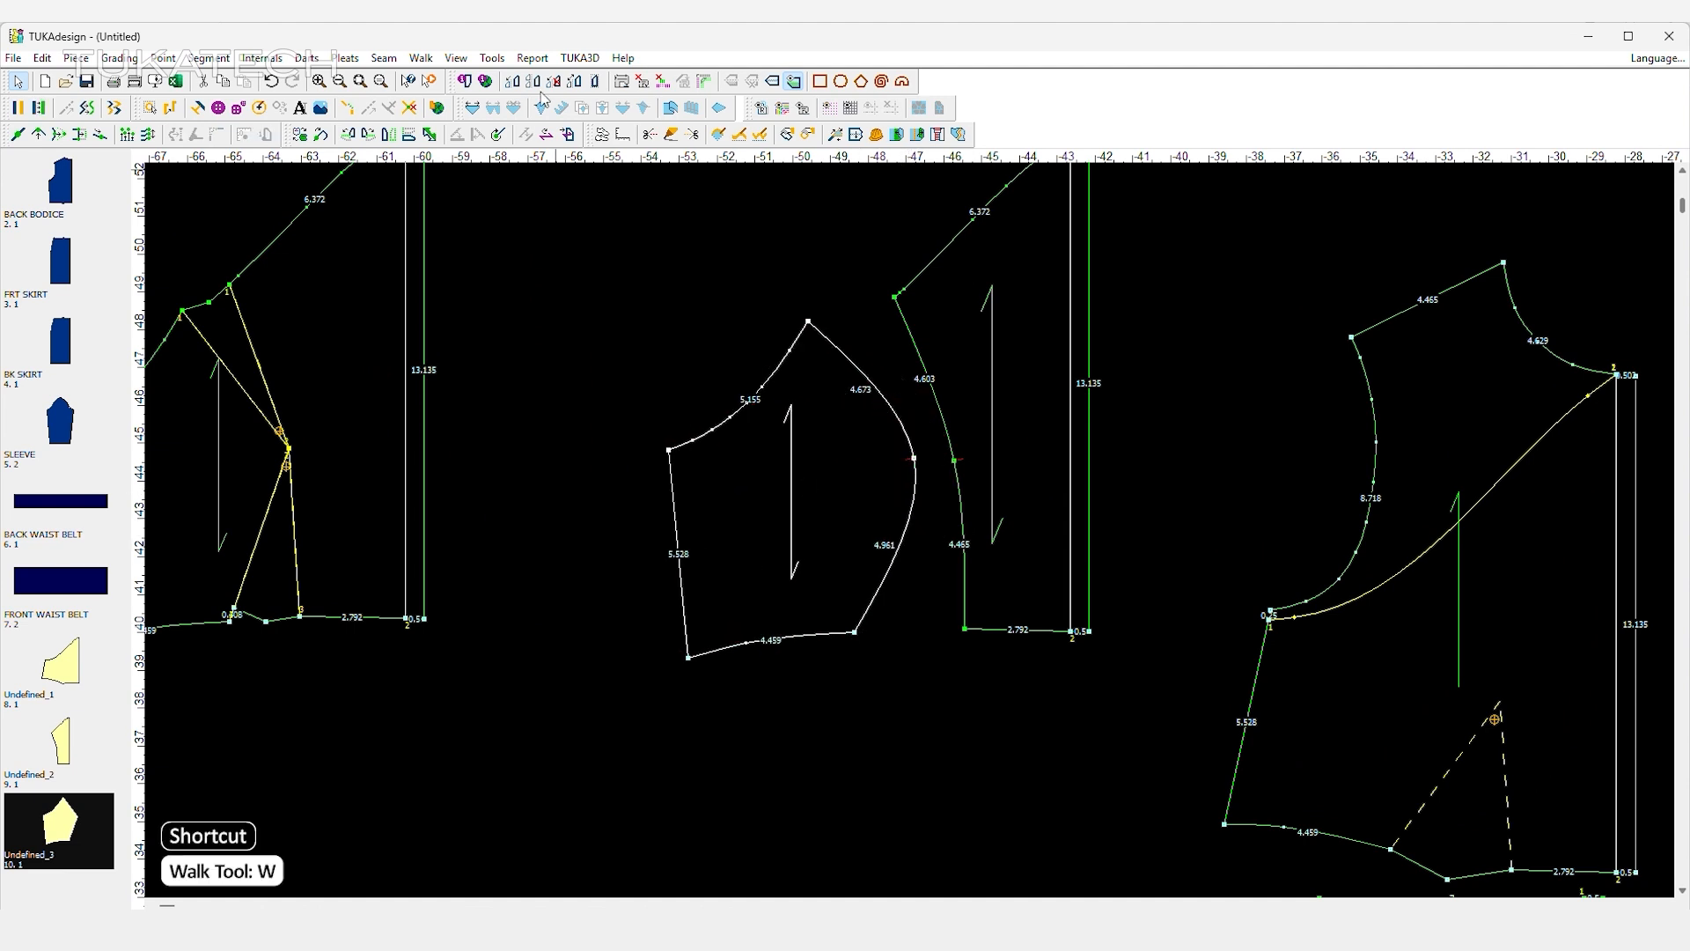
scroll(916, 535, down, 2)
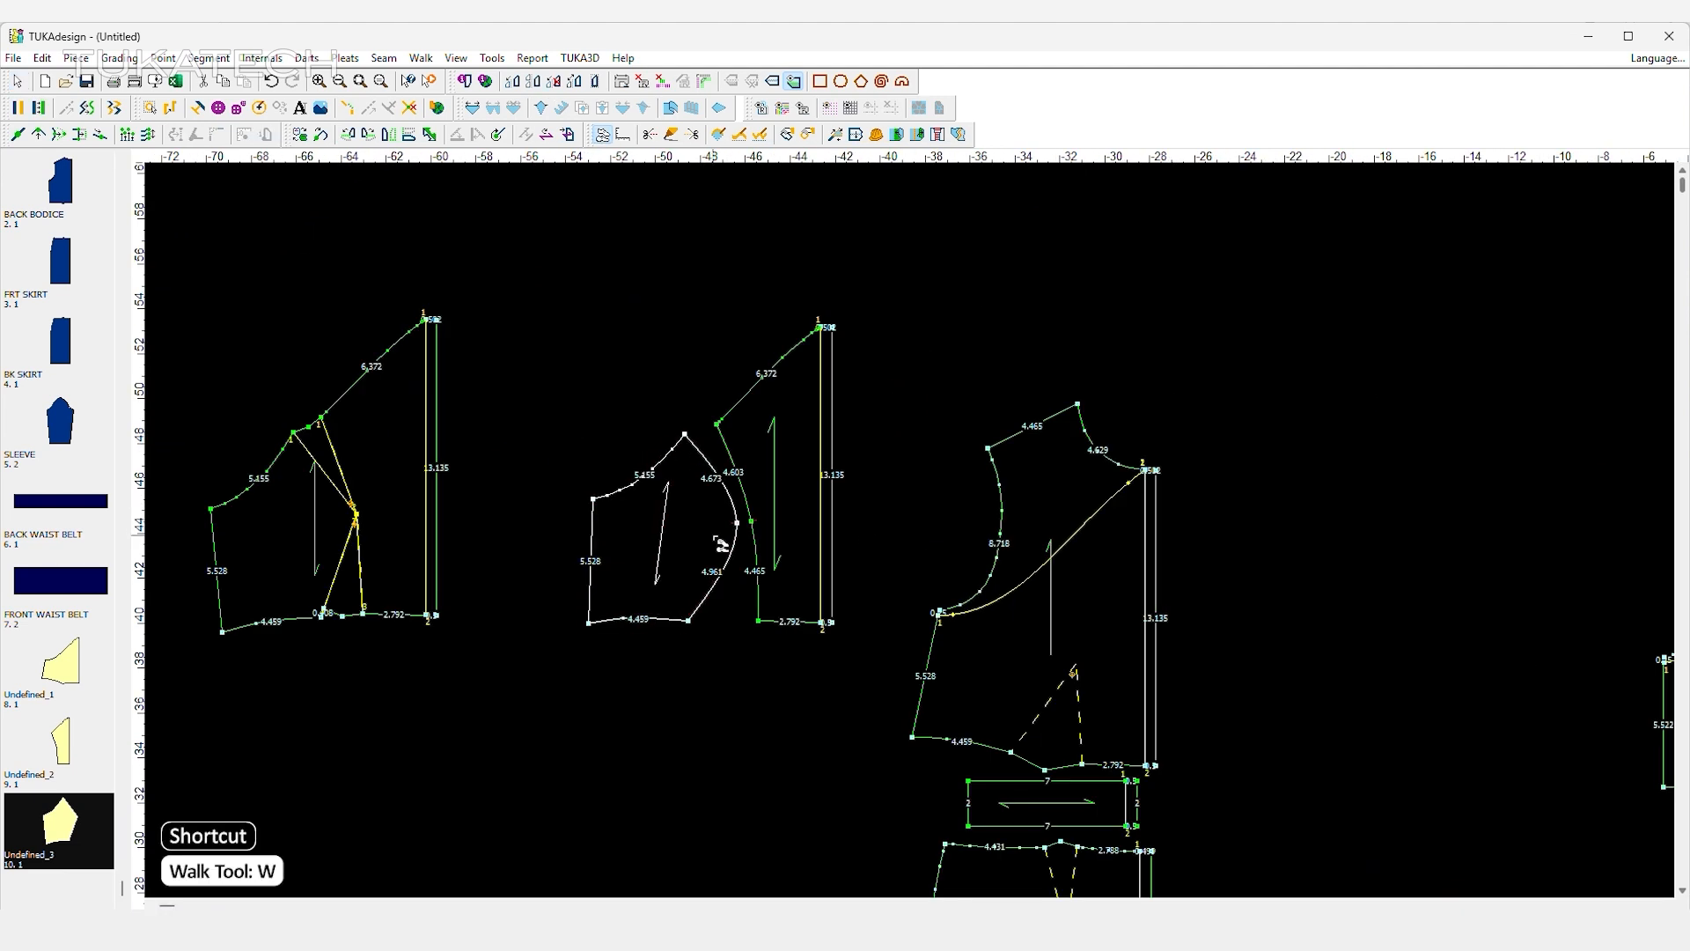
click(739, 524)
click(752, 524)
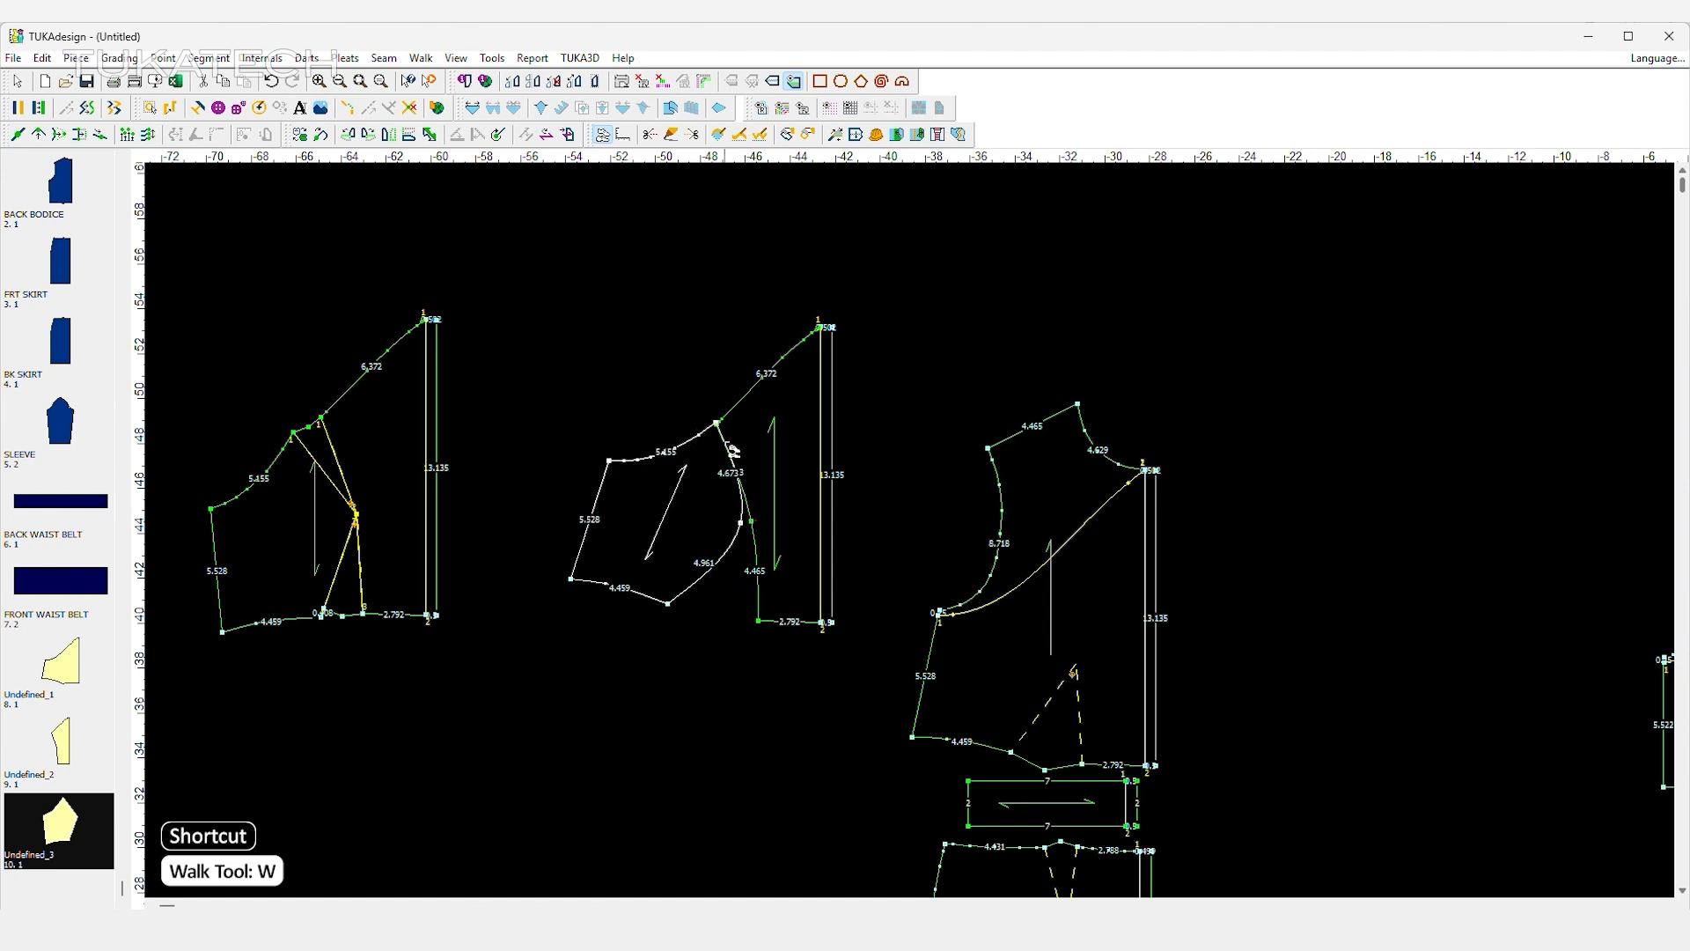
Move the side front panel's upper seam corner to meet the centre front panel's upper corner.
scroll(722, 431, up, 5)
key(q)
scroll(885, 493, up, 4)
click(913, 510)
click(920, 525)
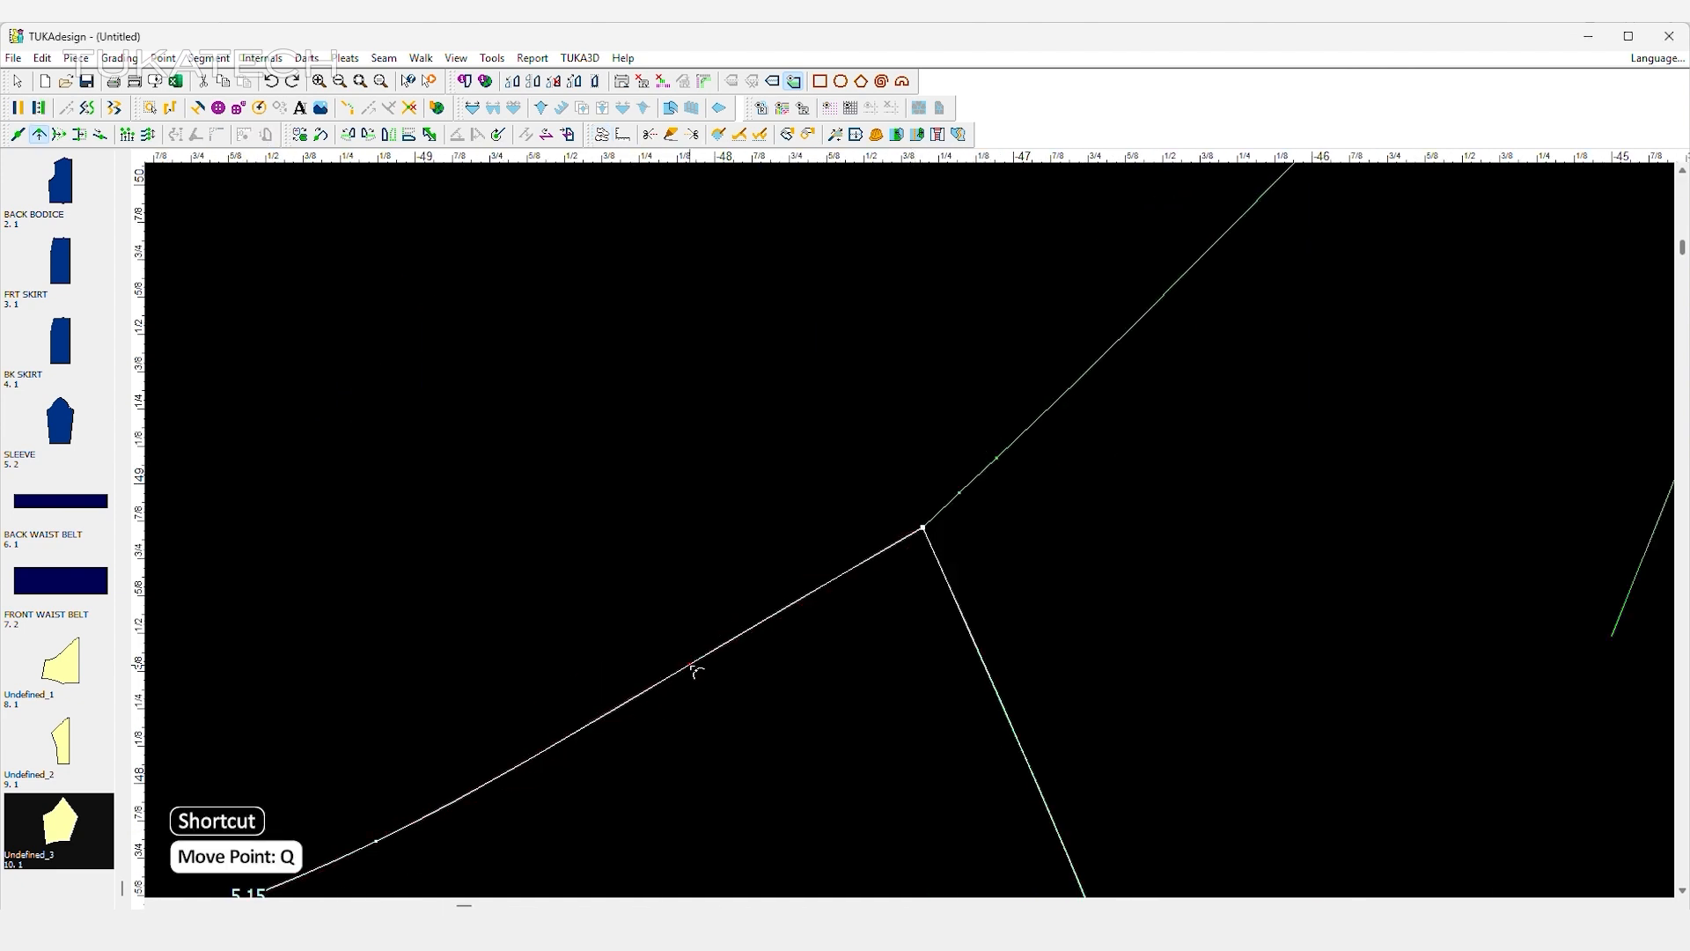
Walk the side front panel's seam along the centre front panel from the bust notch down to the waist.
key(w)
scroll(913, 531, down, 5)
key(w)
click(960, 506)
click(963, 602)
click(966, 665)
click(965, 679)
Move the side front panel's waist edge up proportionally so its seam corner meets the centre front panel's waist corner.
scroll(936, 722, up, 2)
key(shift+q)
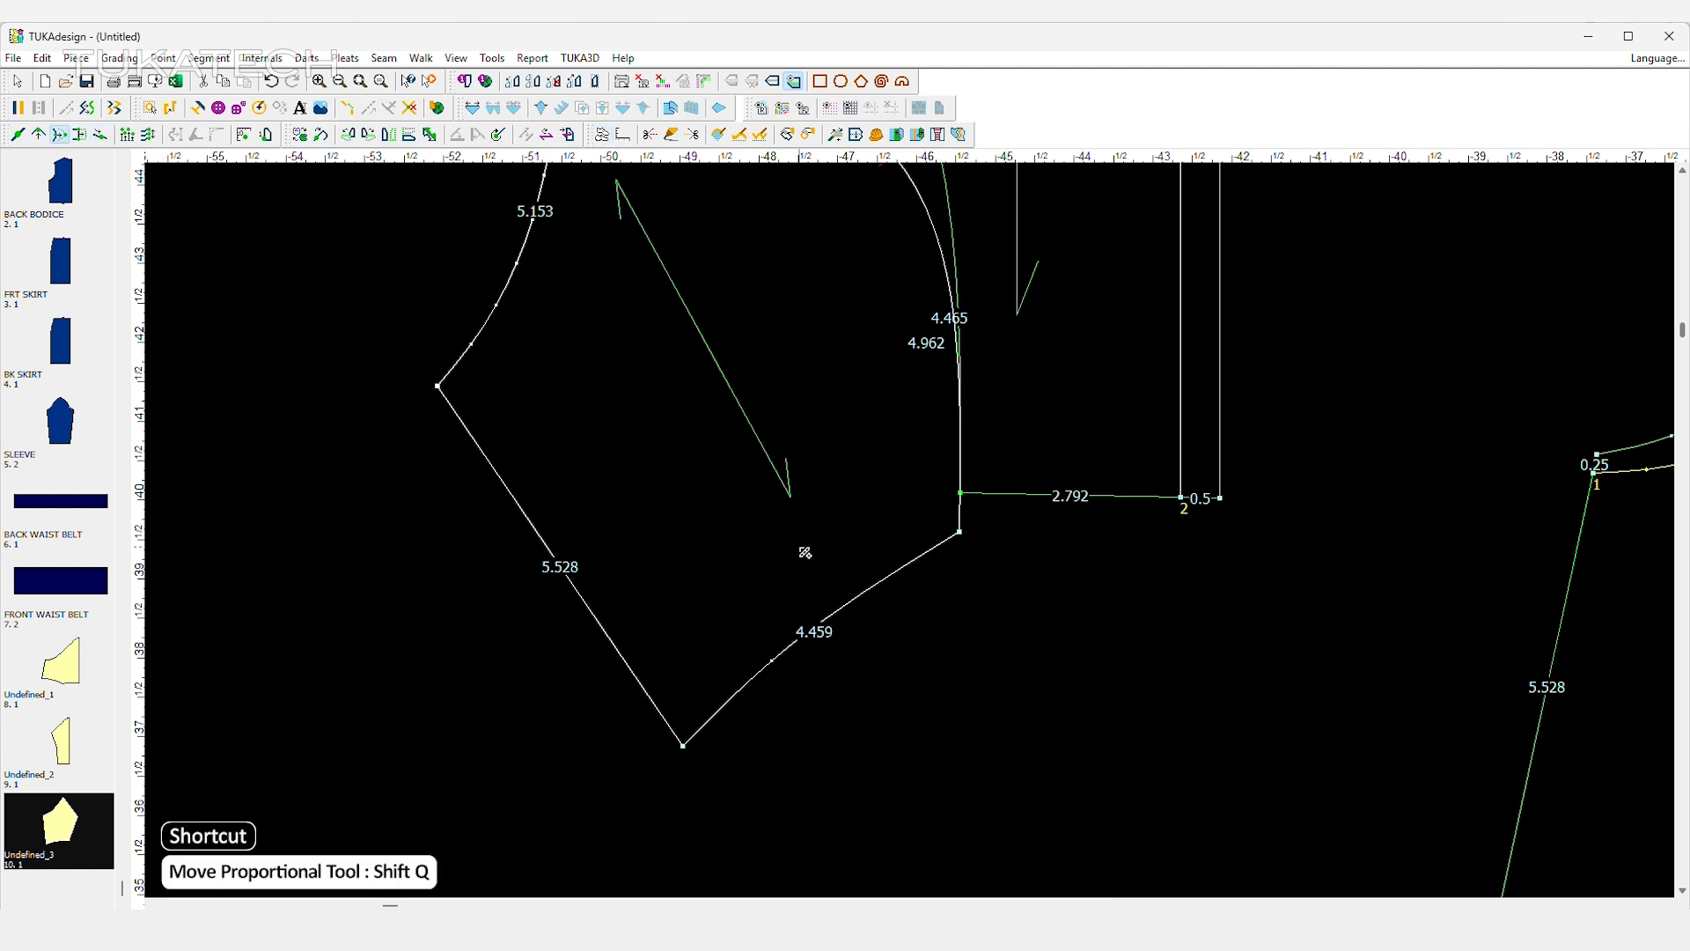
drag(960, 532, 684, 745)
click(960, 532)
click(960, 493)
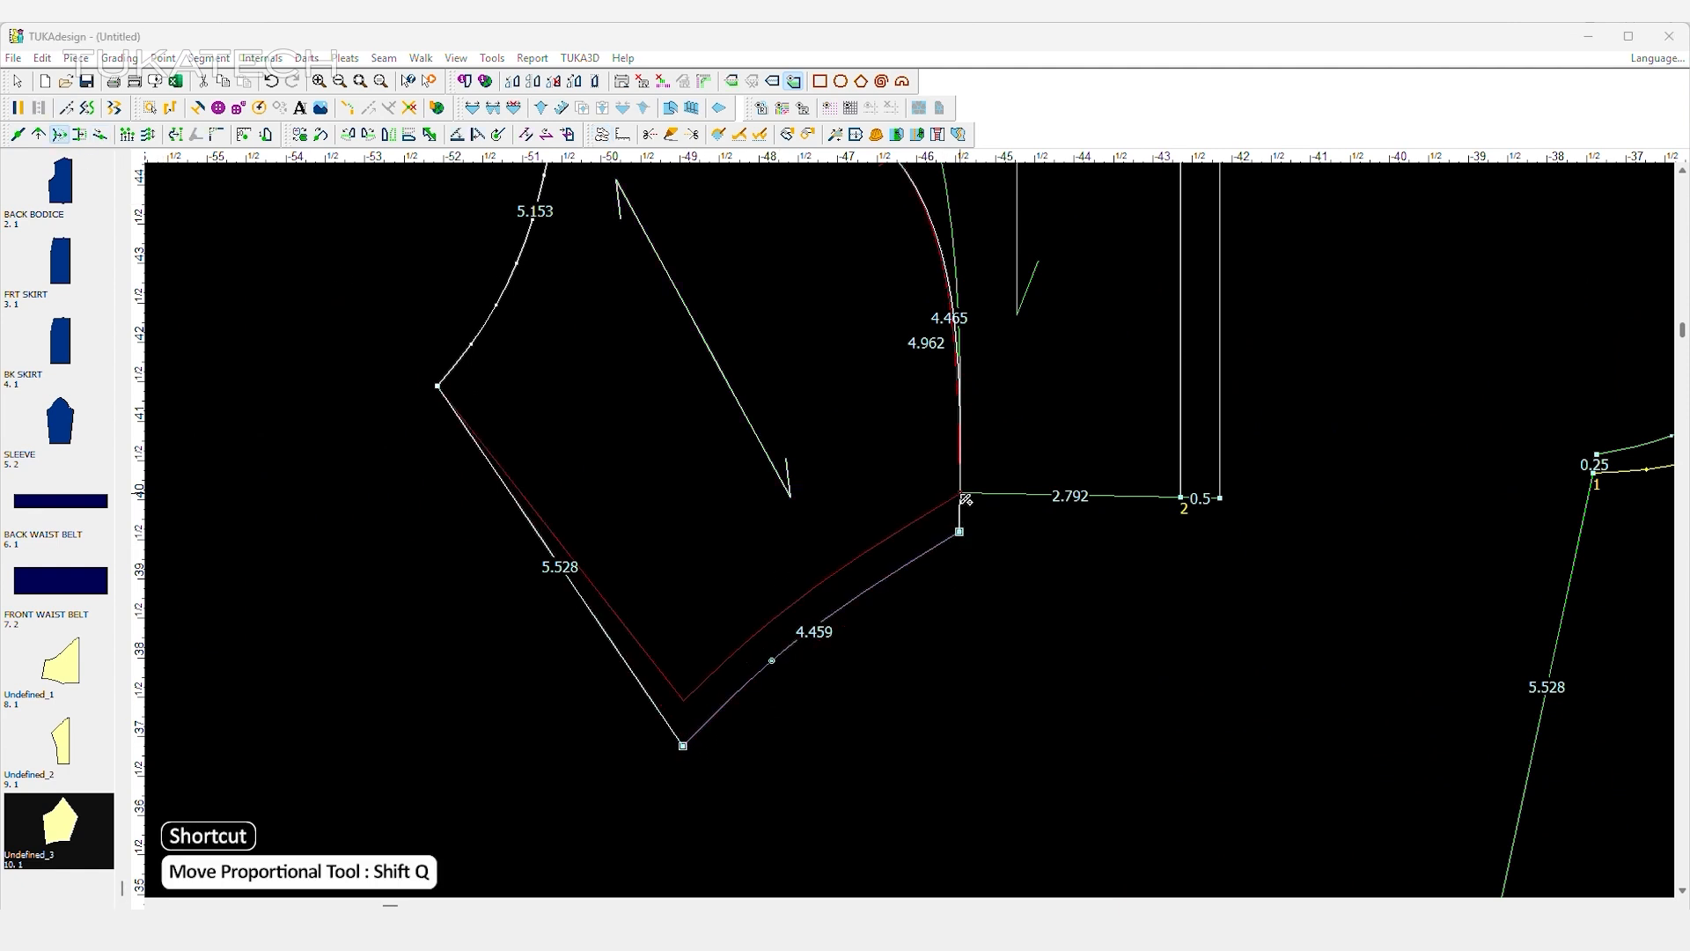
key(Return)
right_click(1003, 217)
click(1069, 233)
Reshape the side front panel's waistline into a smooth curve that flows into the centre front panel's waist.
key(q)
click(915, 521)
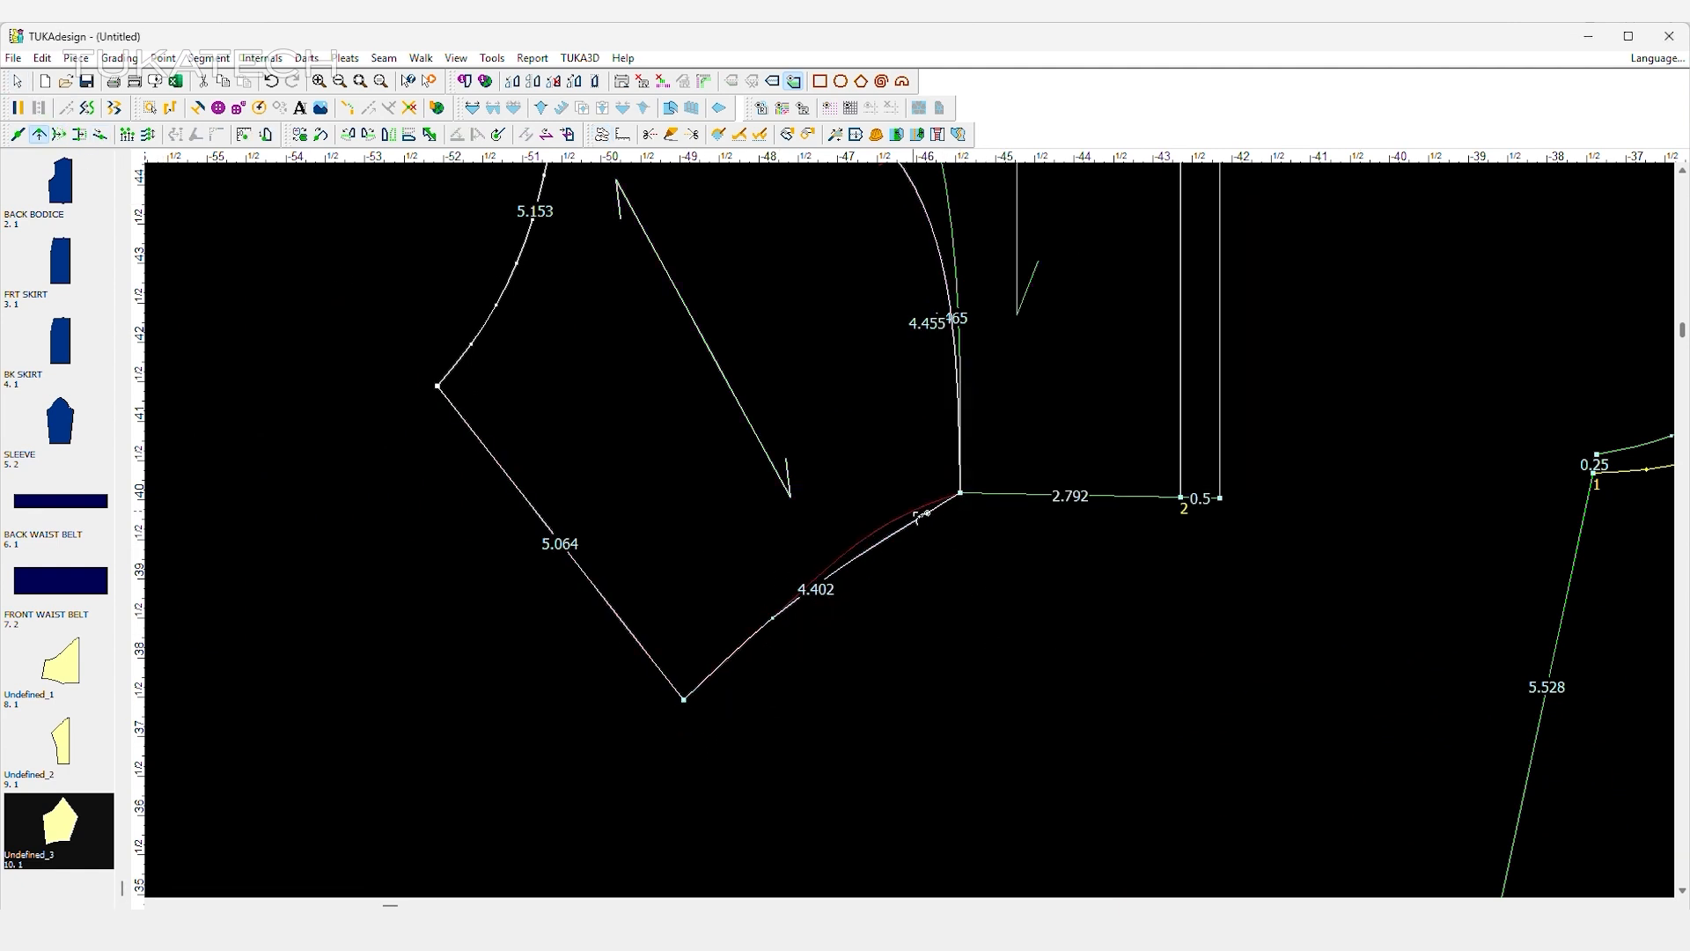
click(913, 512)
key(Return)
click(773, 618)
click(751, 620)
click(743, 547)
click(684, 700)
click(656, 663)
click(743, 547)
click(751, 620)
click(738, 606)
key(Return)
click(912, 512)
click(904, 510)
key(Return)
Separate the side front panel from the centre panel and rotate it upright so its grain line is vertical.
scroll(905, 546, down, 5)
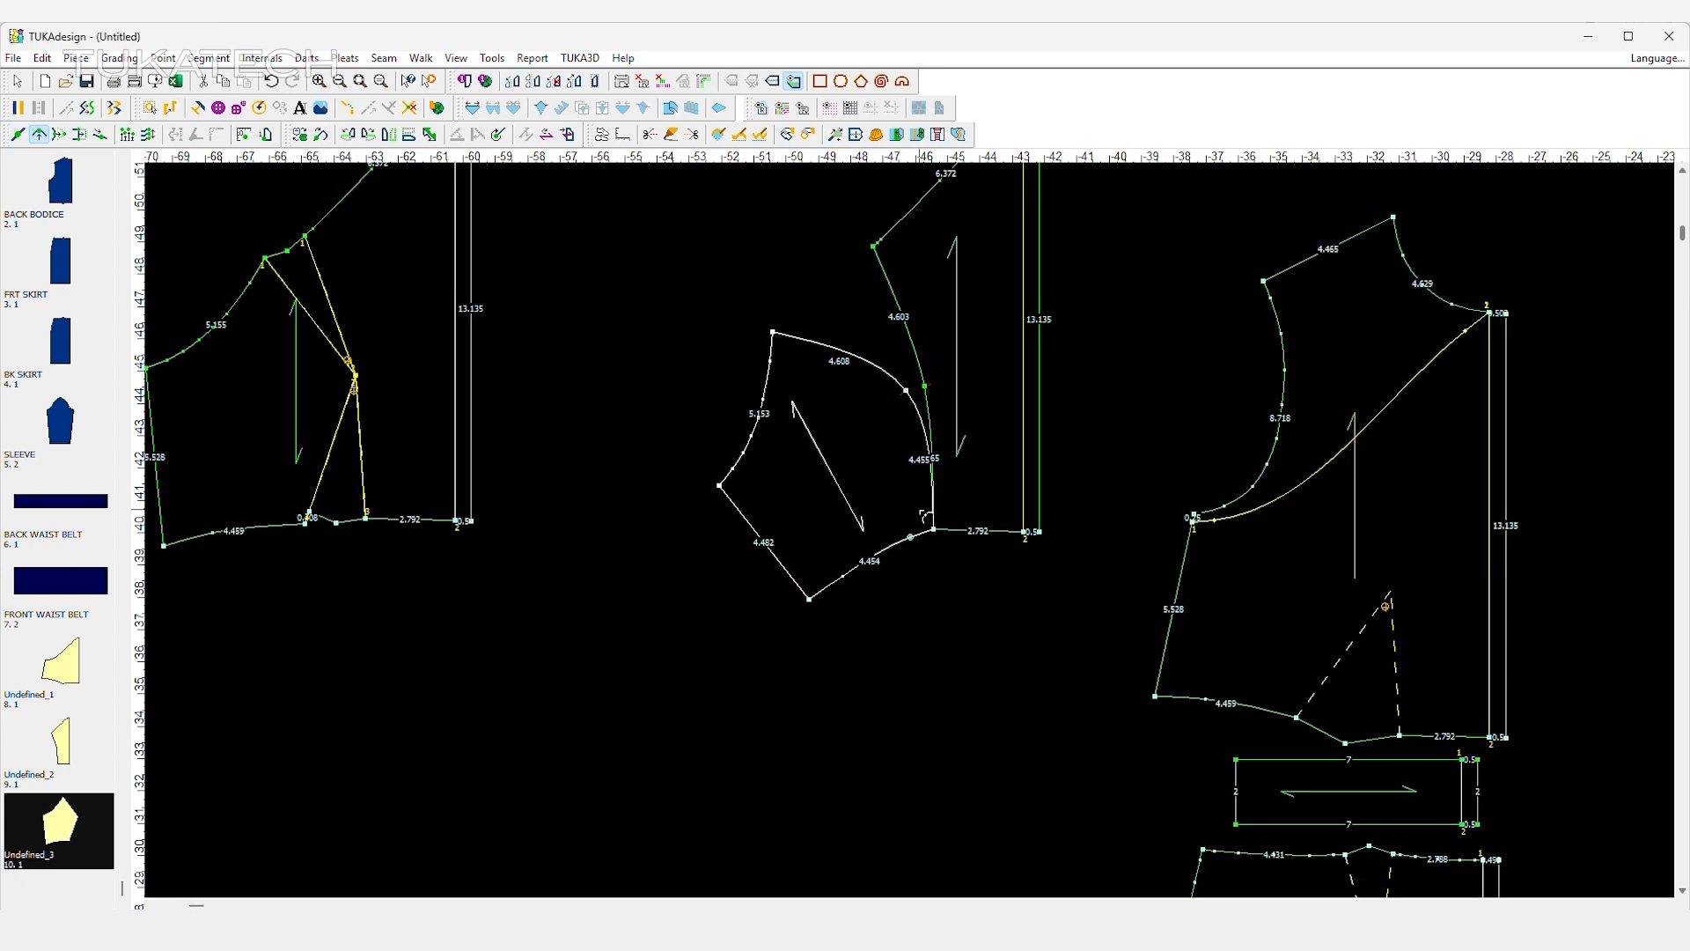
right_click(821, 347)
click(870, 362)
drag(858, 497, 807, 469)
click(373, 132)
click(350, 134)
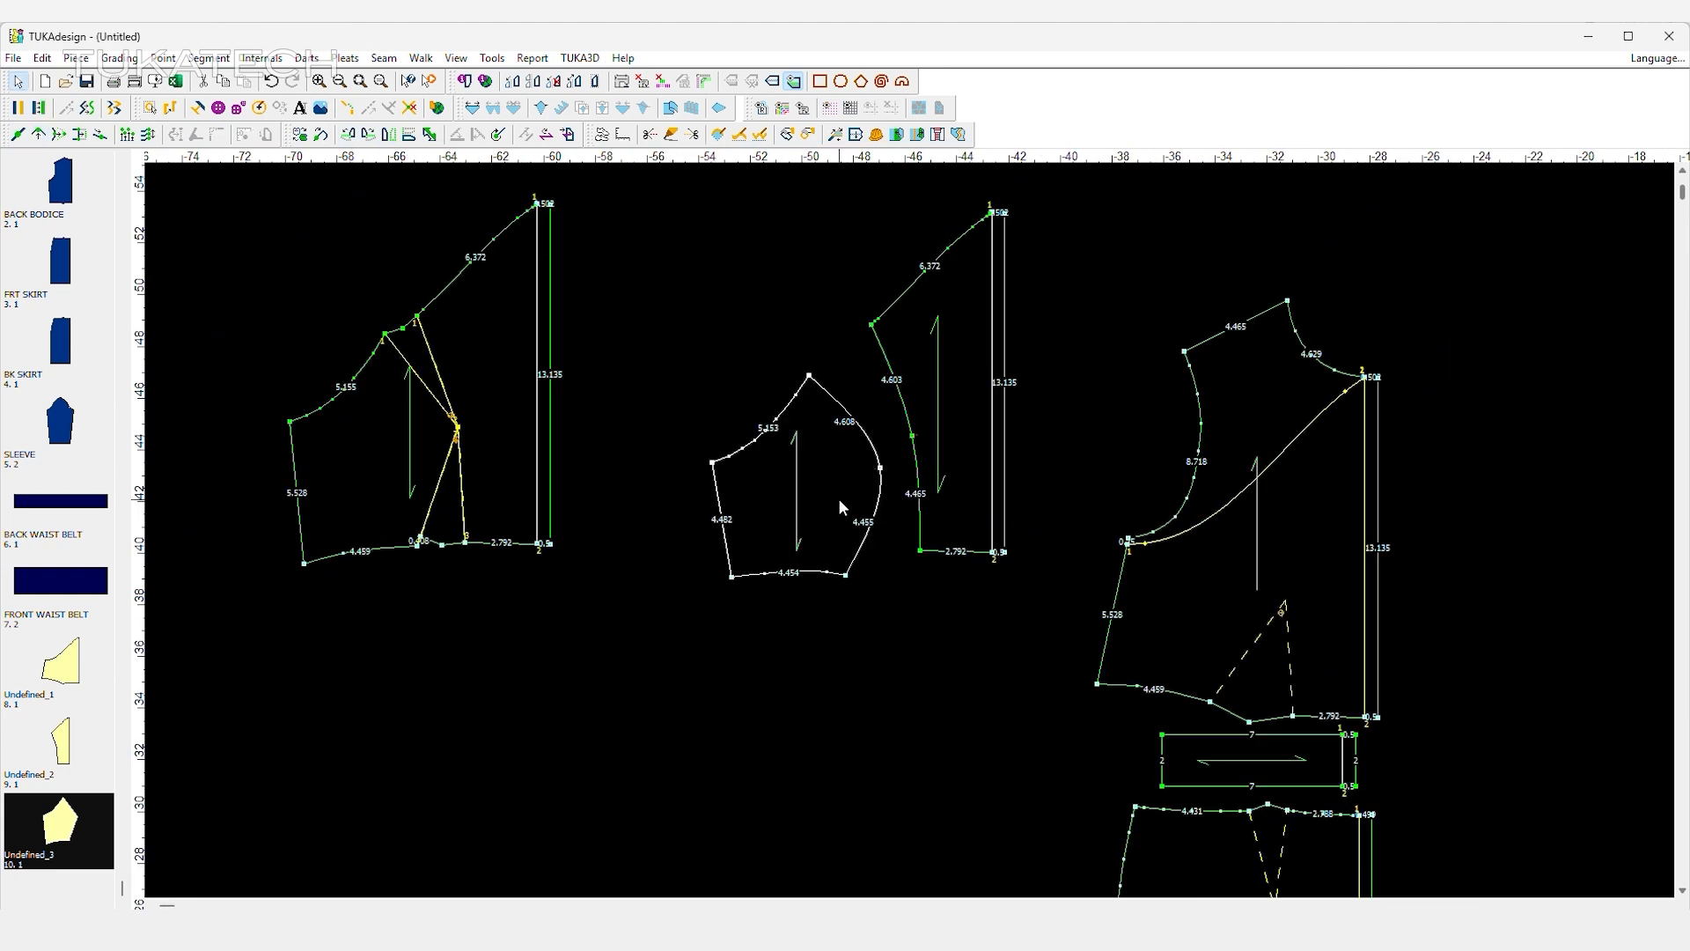
Move the original front bodice away from the working pieces and delete the undivided lower front piece.
scroll(916, 506, down, 2)
drag(919, 509, 915, 490)
scroll(916, 490, down, 1)
drag(1065, 688, 614, 368)
click(604, 554)
drag(603, 555, 594, 657)
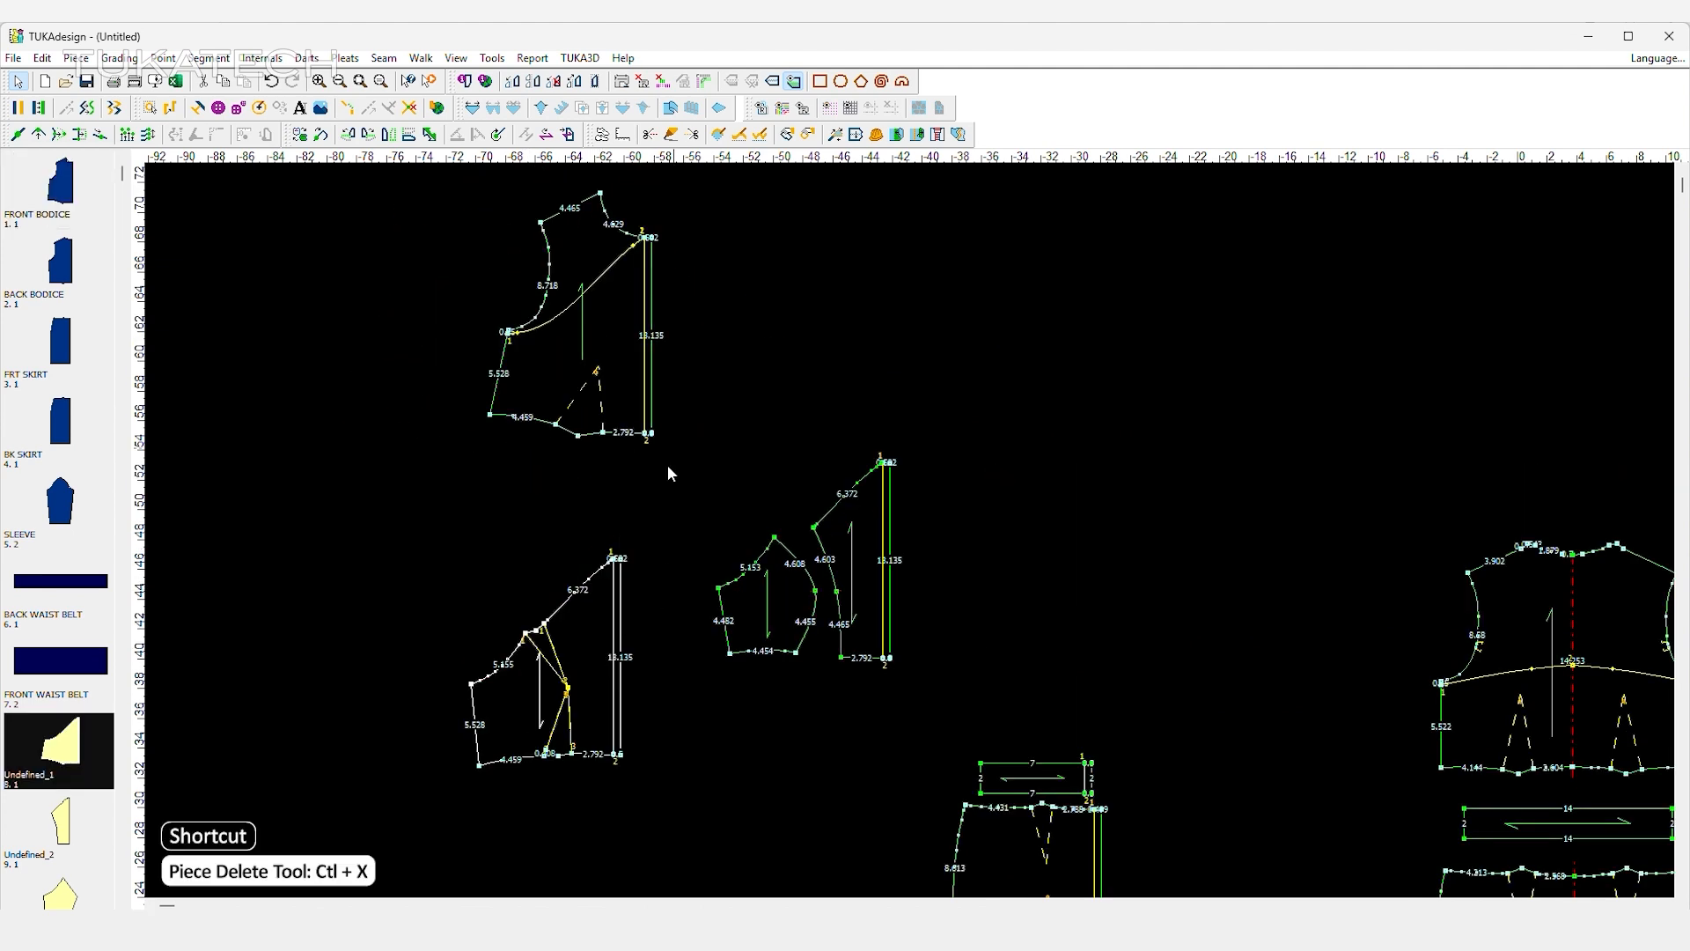
click(203, 82)
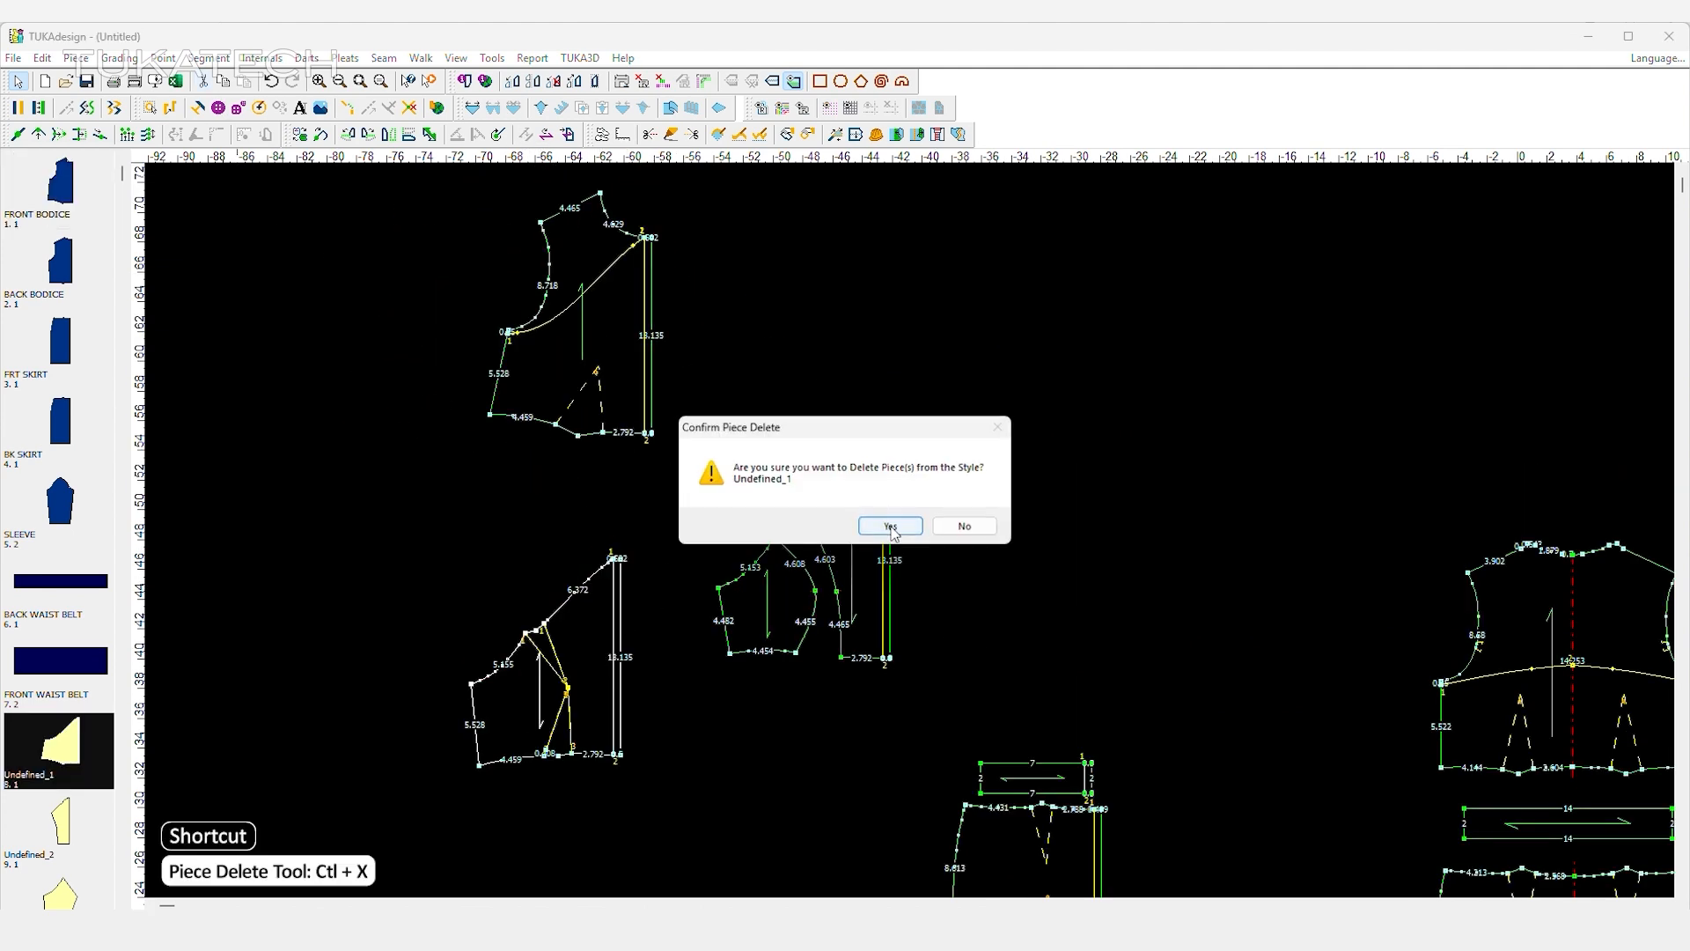
click(890, 526)
Place both front panels above the front waist belt and position the upper front piece extracted from the bodice above them.
drag(873, 614, 1072, 672)
drag(796, 618, 988, 671)
right_click(614, 288)
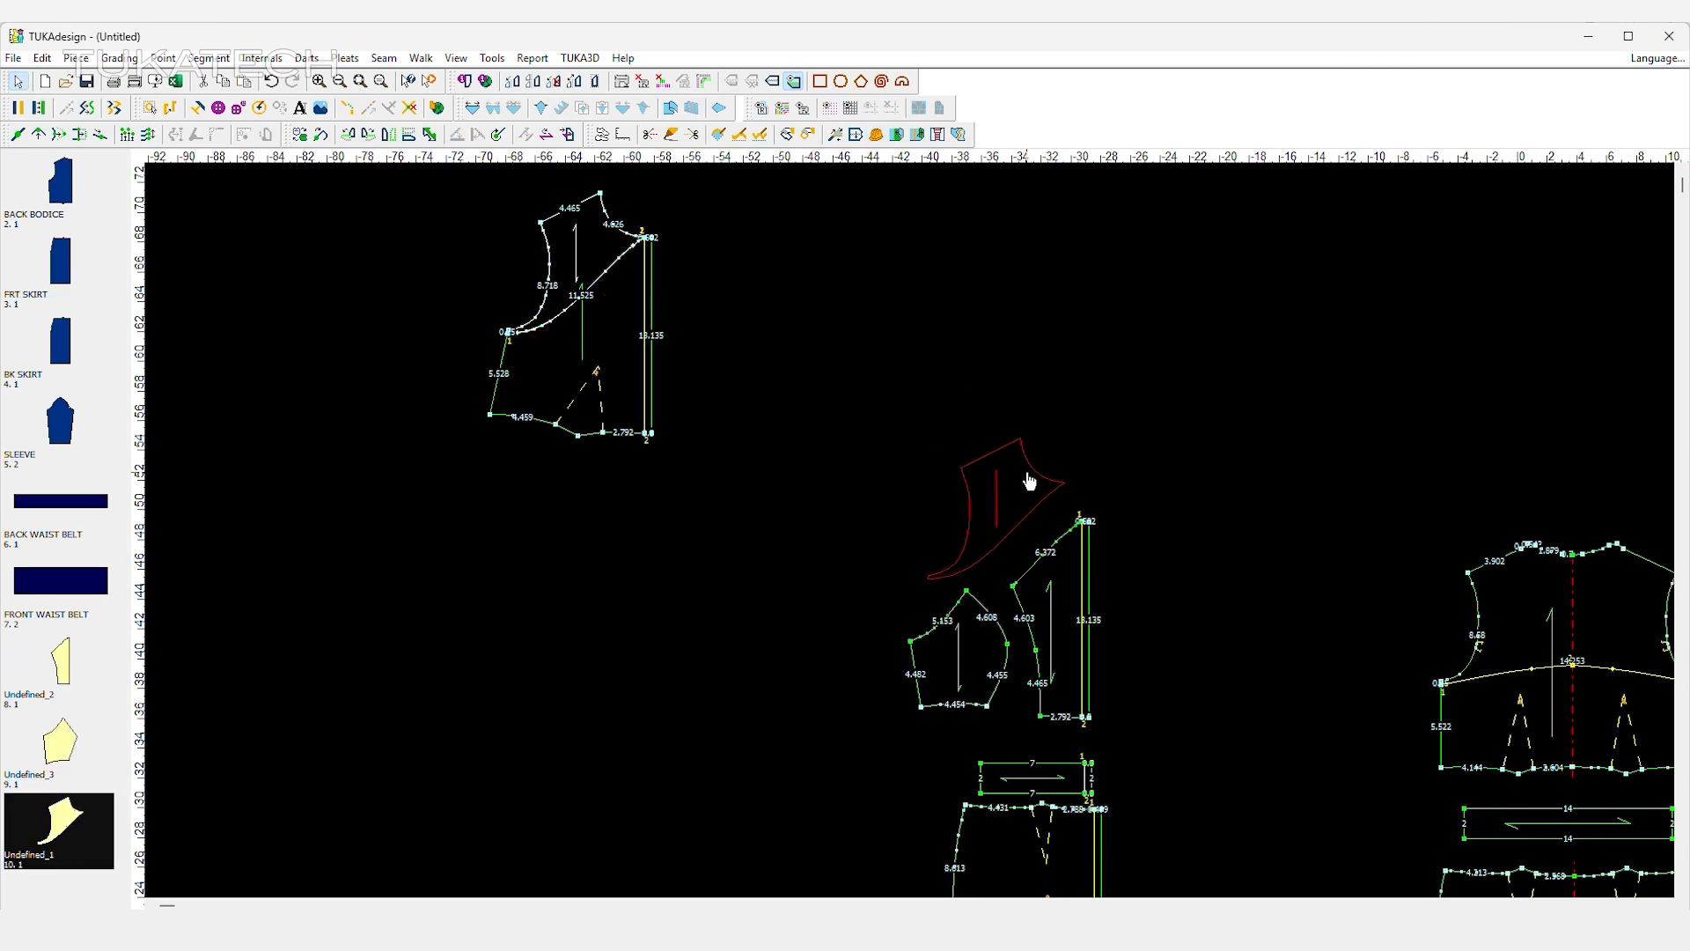
click(1025, 480)
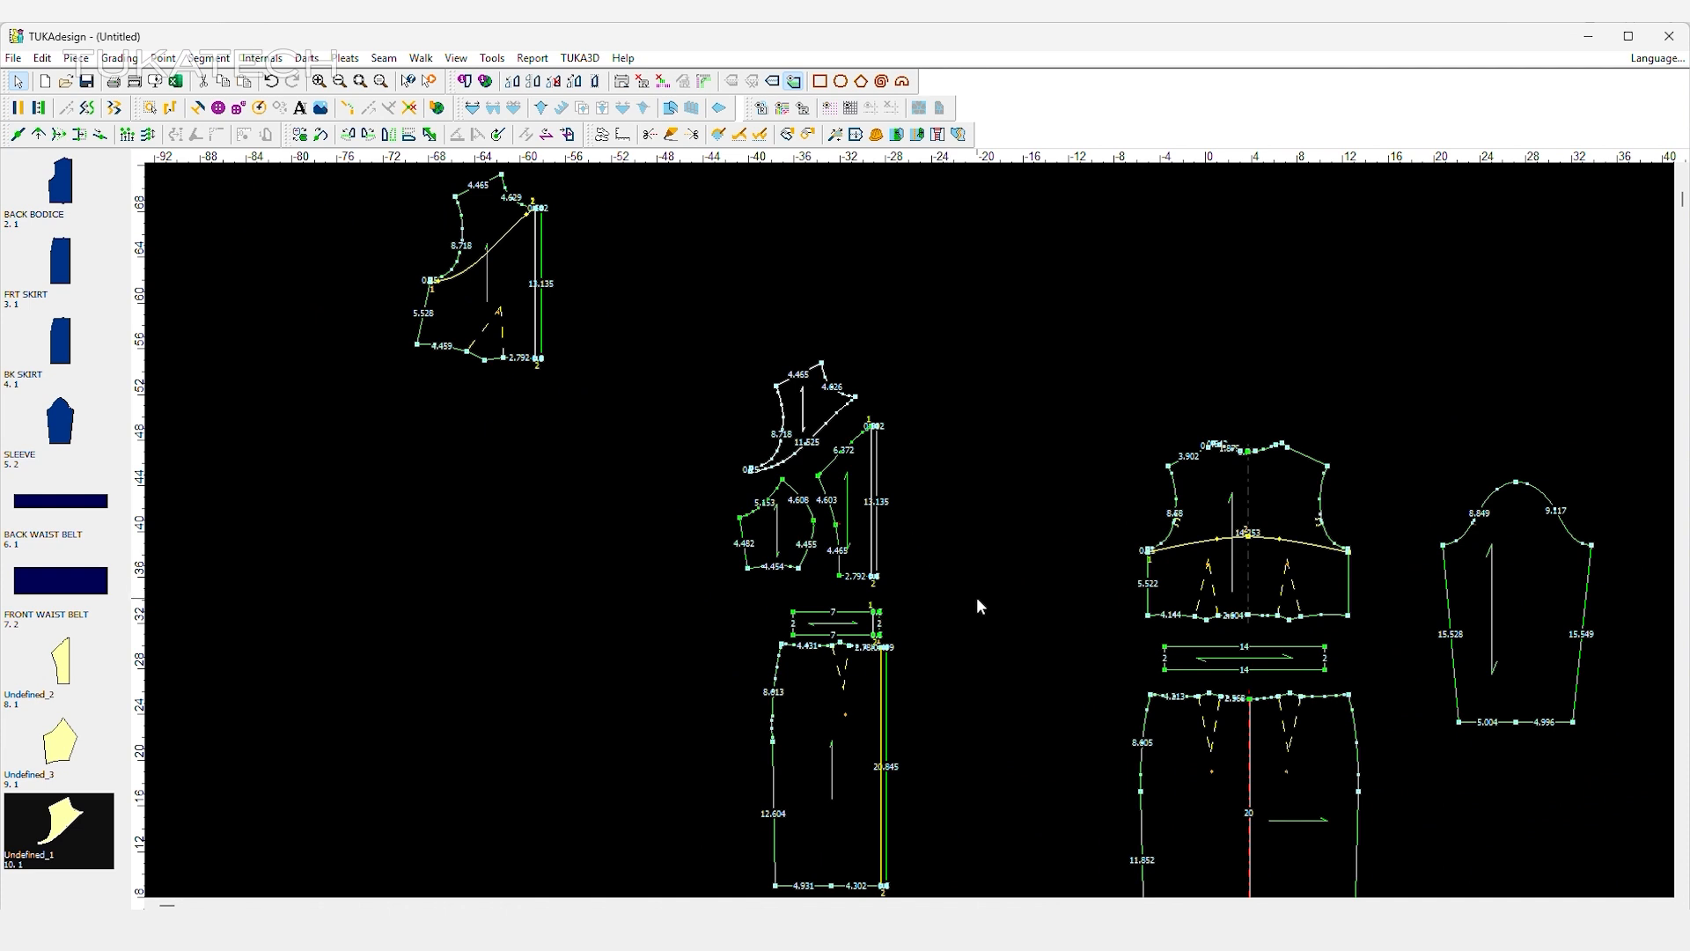
Cut the back bodice along its internal curved line and move the upper back piece up from the lower one.
key(ctrl+shift+x)
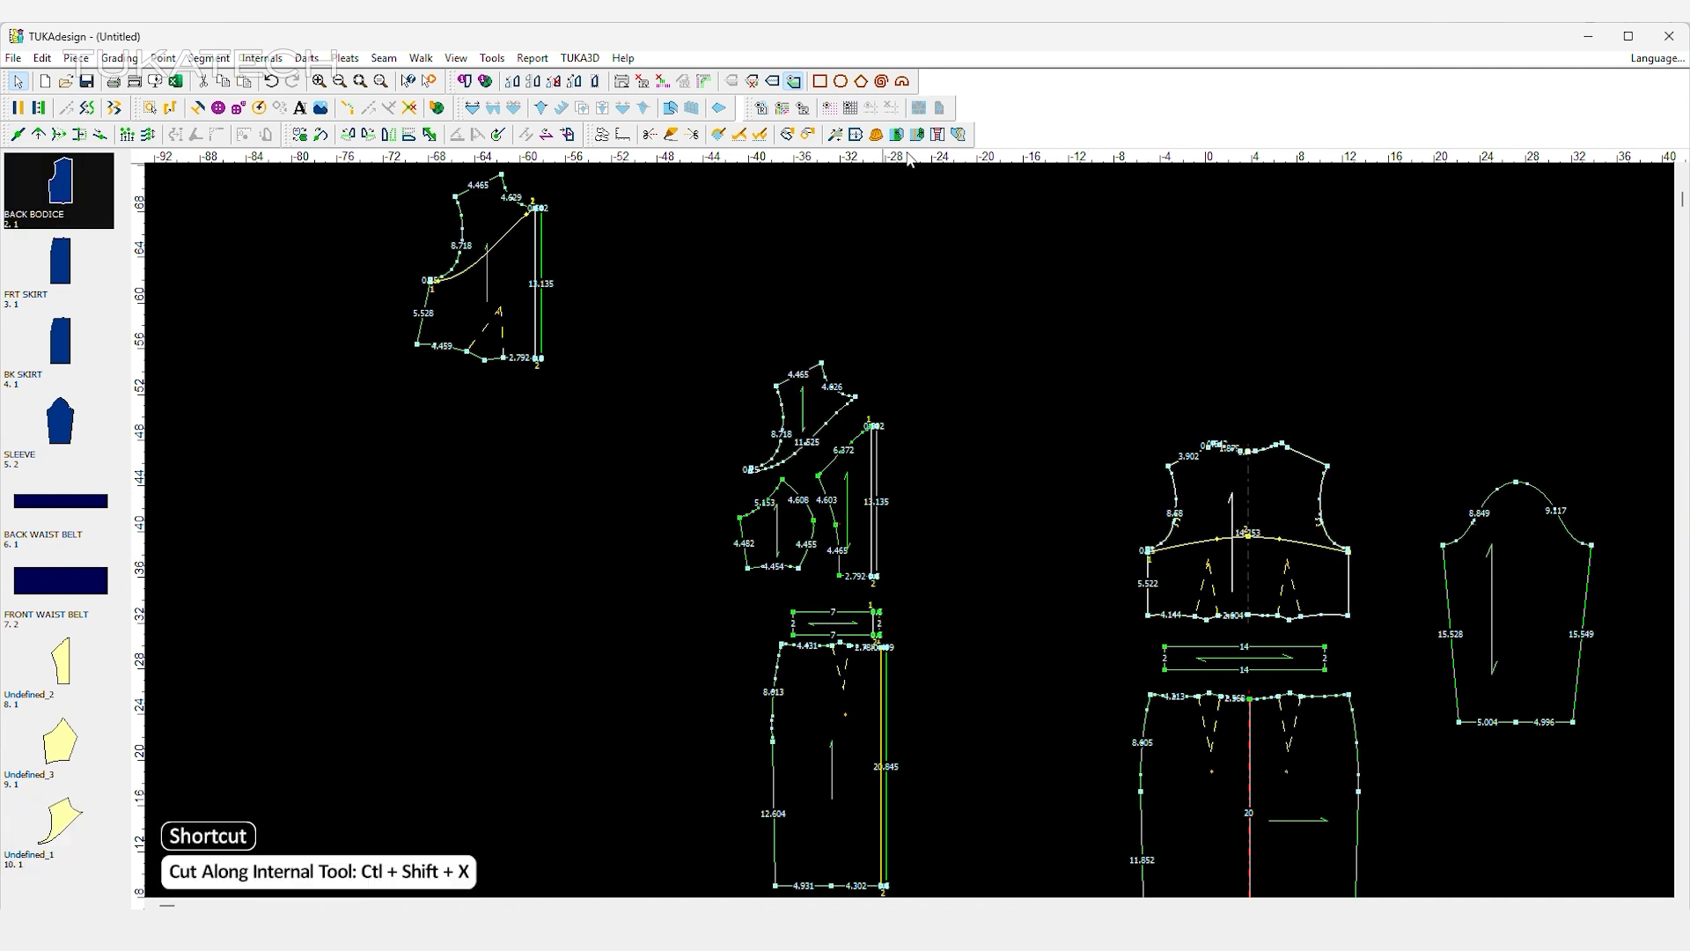
click(1205, 540)
click(869, 546)
click(372, 494)
right_click(1034, 403)
click(1085, 417)
drag(1282, 508, 1283, 481)
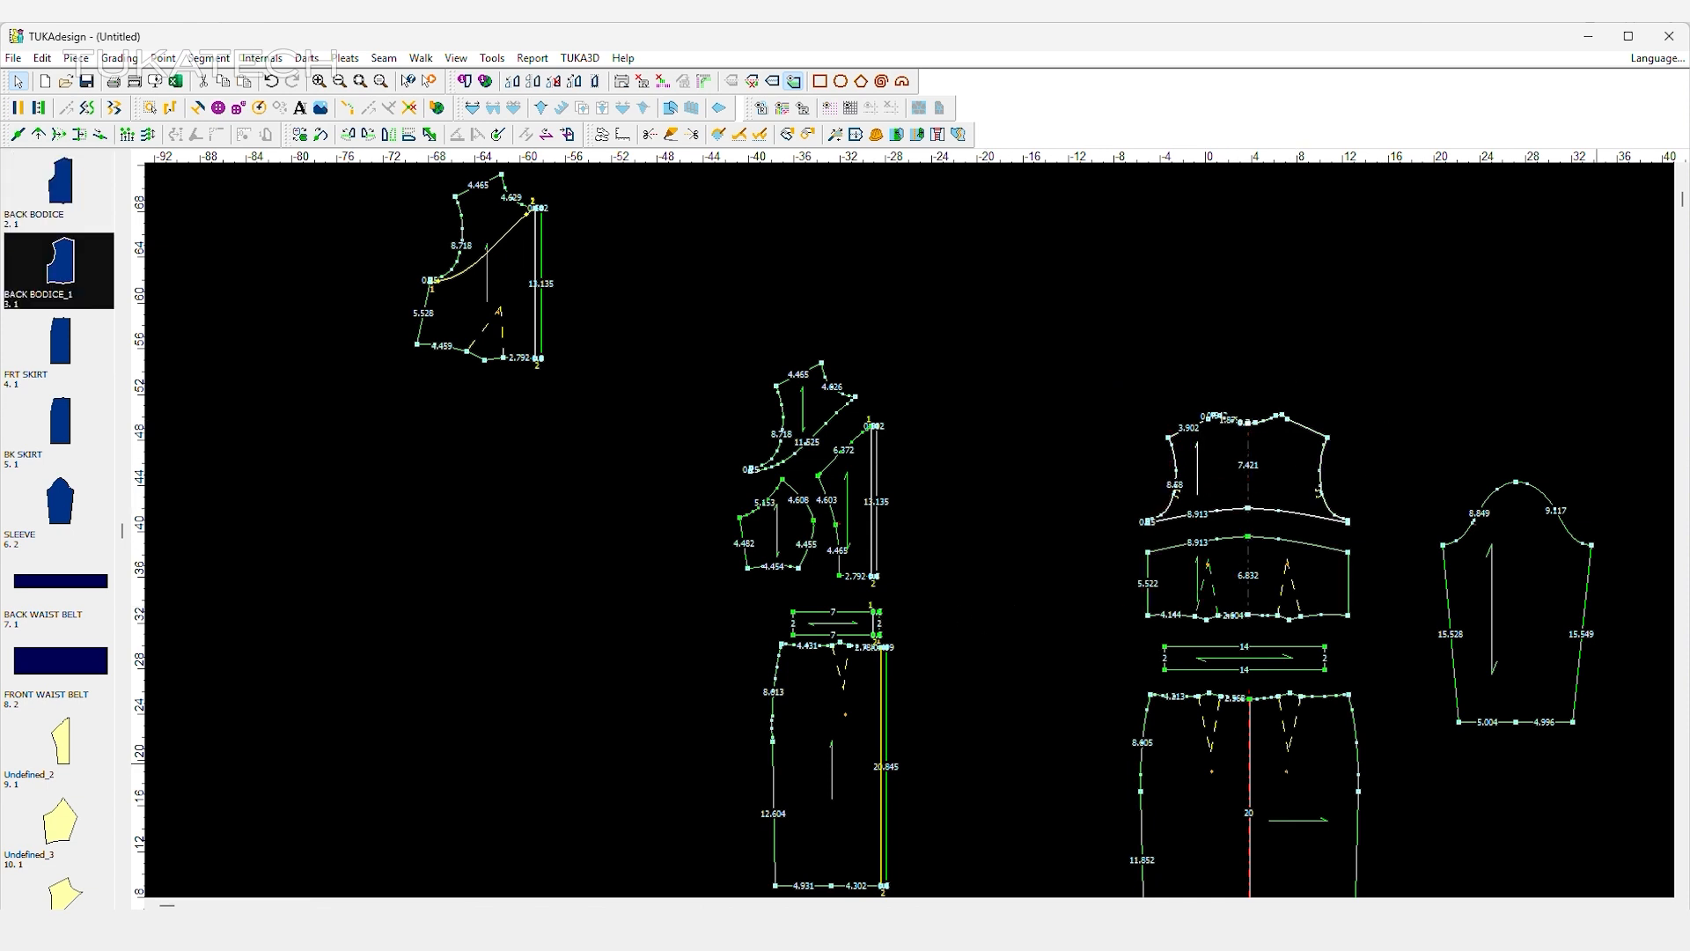
Reposition the front waist belt between the bodice panels and front skirt, and move the sleeve slightly up beside the back pieces.
scroll(956, 539, down, 2)
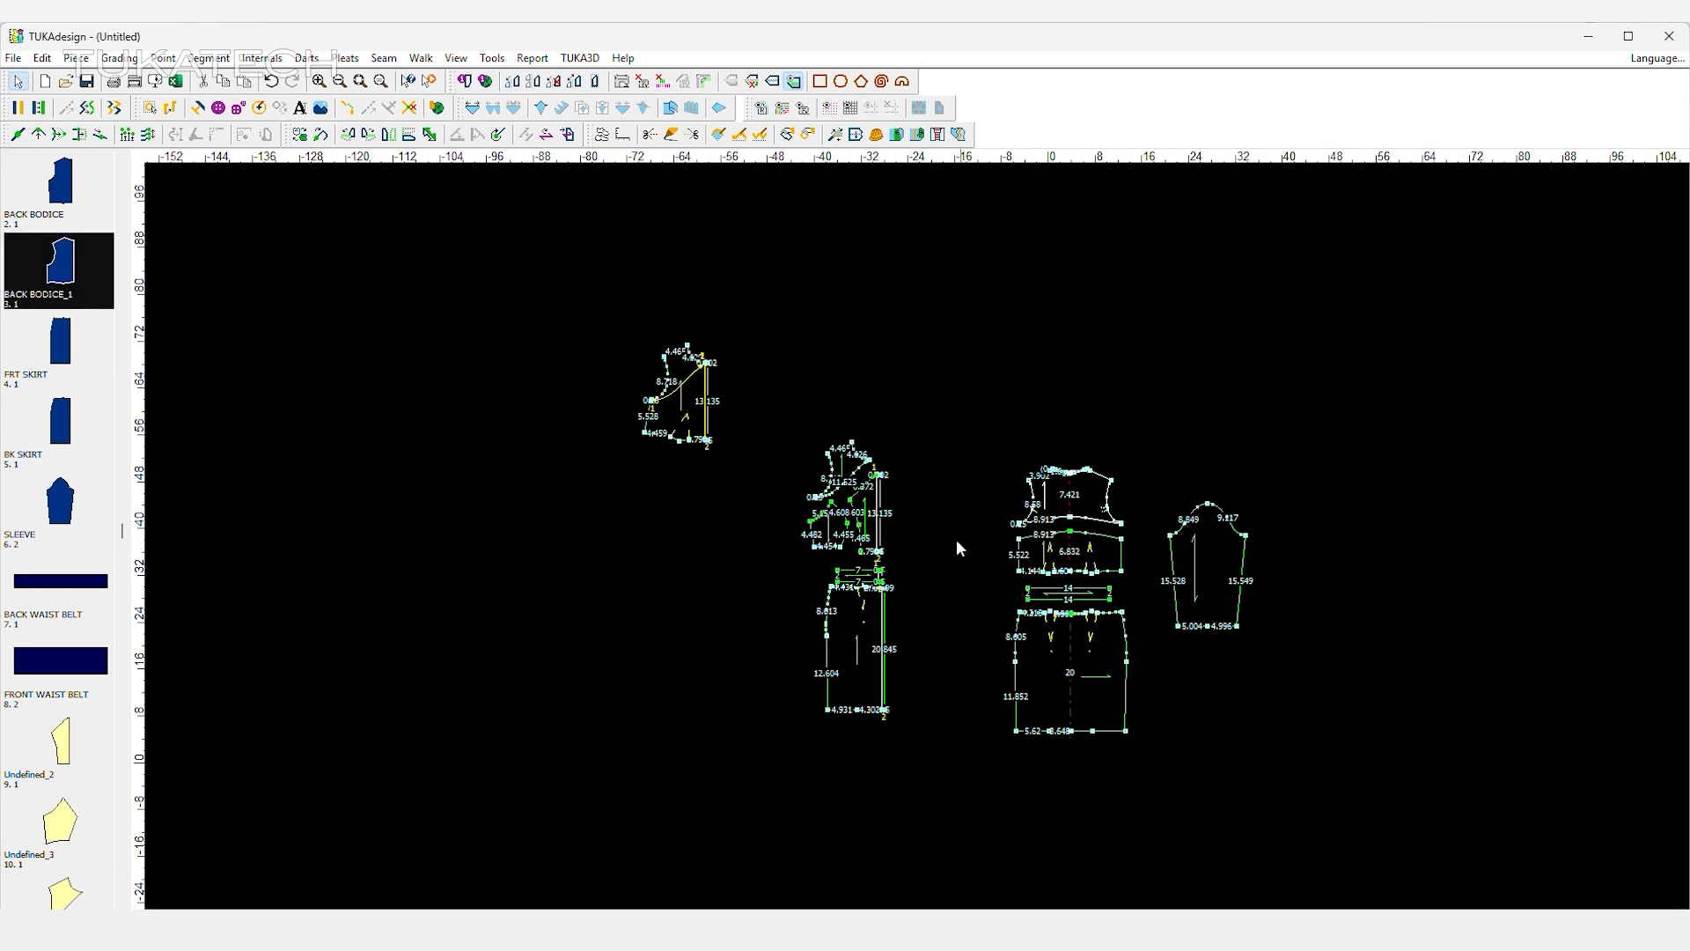
scroll(890, 537, up, 2)
click(1025, 599)
click(681, 567)
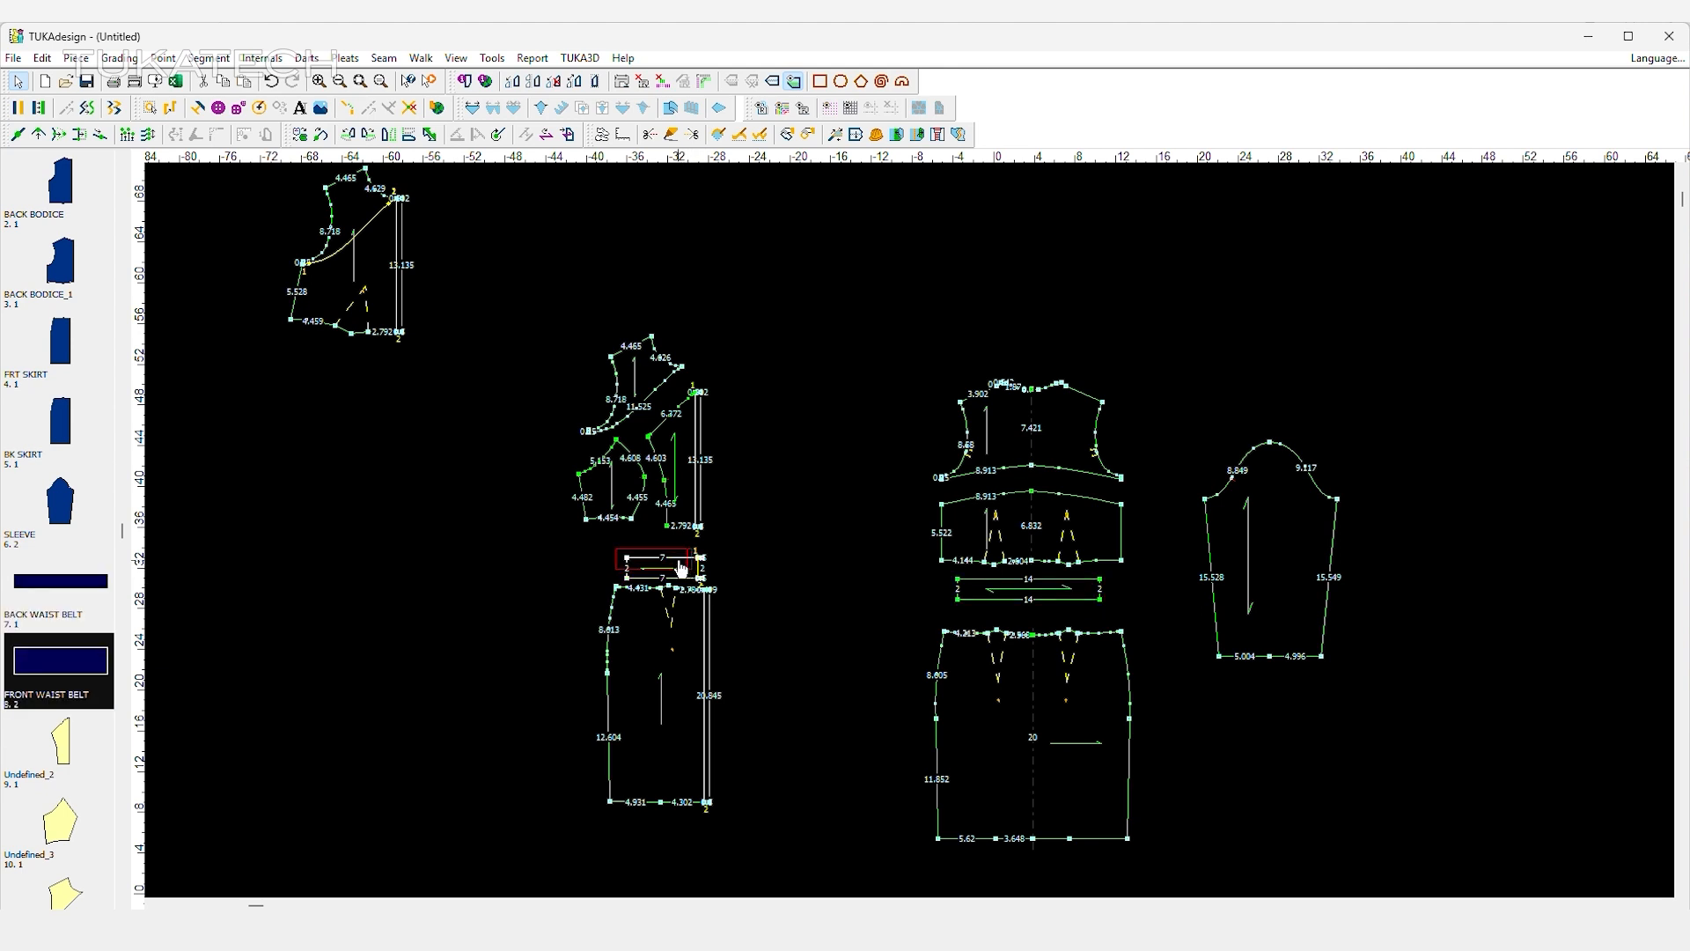
drag(1286, 534, 1312, 462)
Create a rectangular piece 8 wide and 4 high.
click(1346, 583)
click(819, 81)
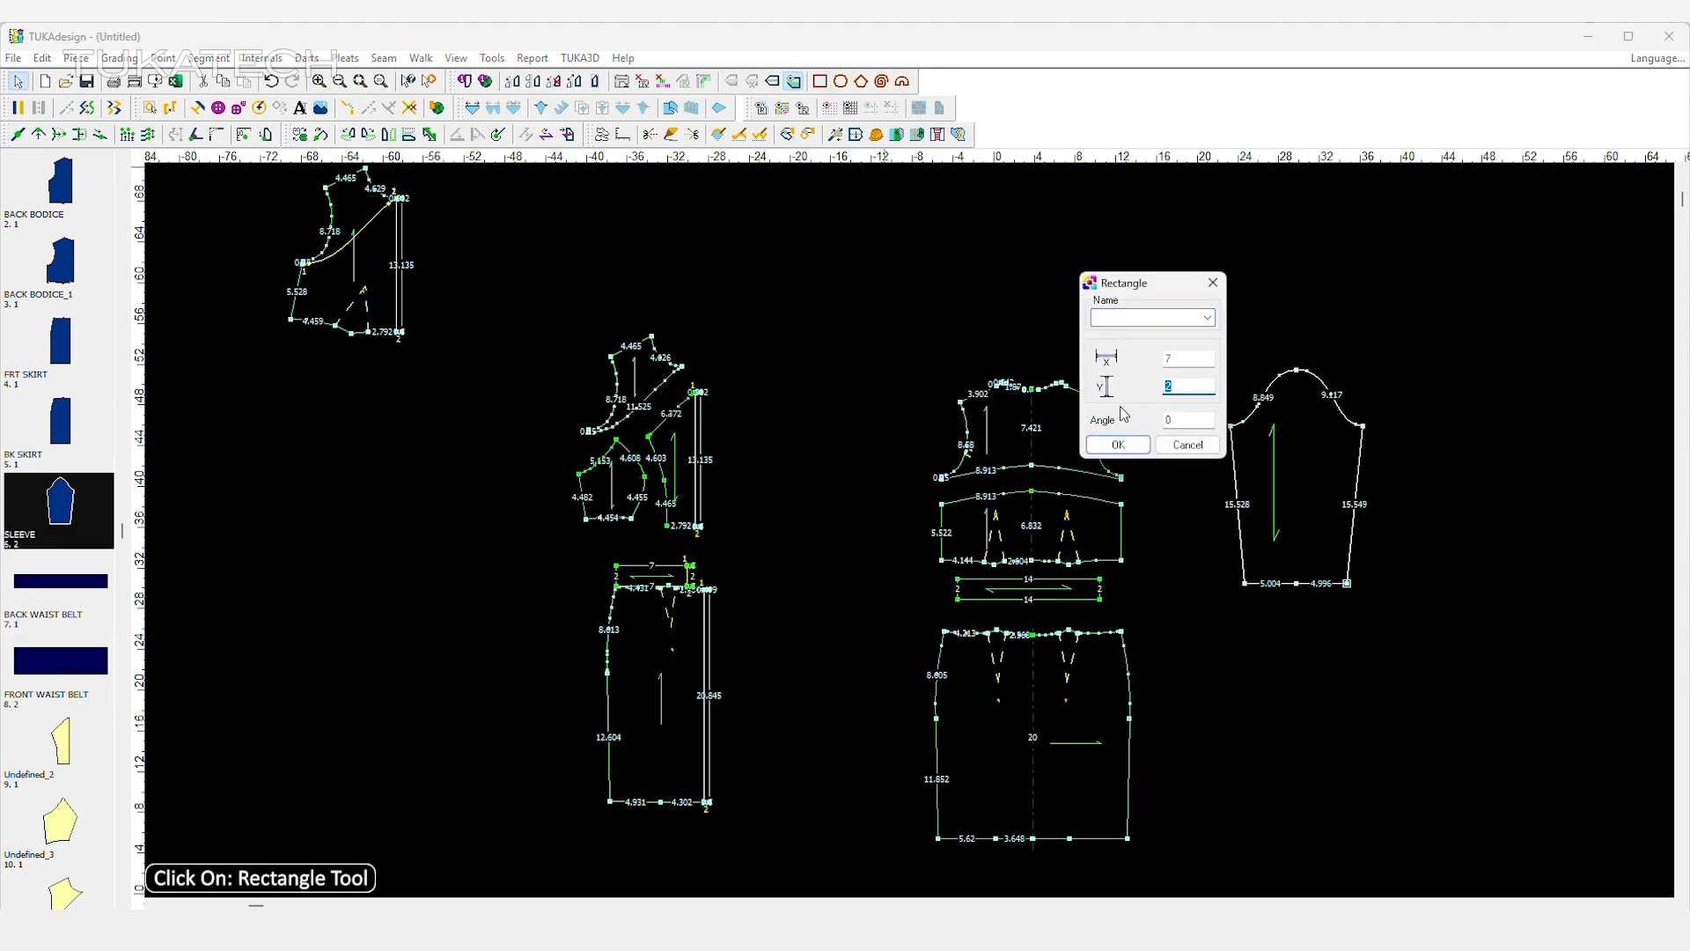
click(1119, 447)
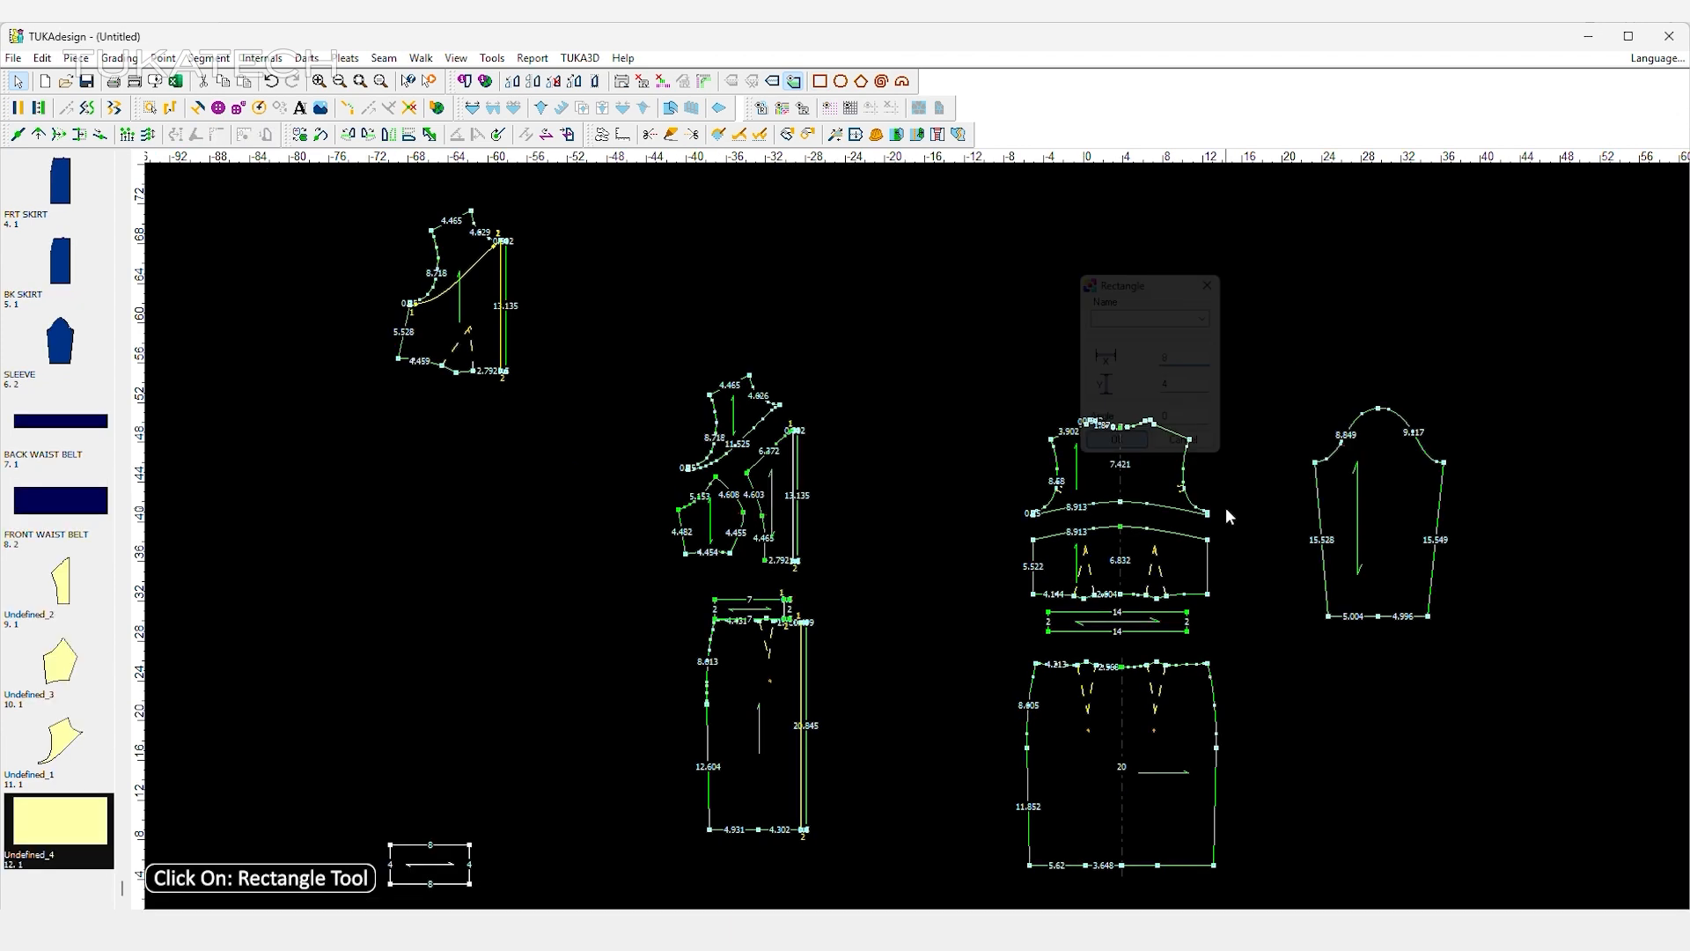
Place the rectangle below the sleeve and set its piece name to CUFF, code CUT-4, material SELF and quantity per bundle to 4.
drag(1393, 643, 1403, 663)
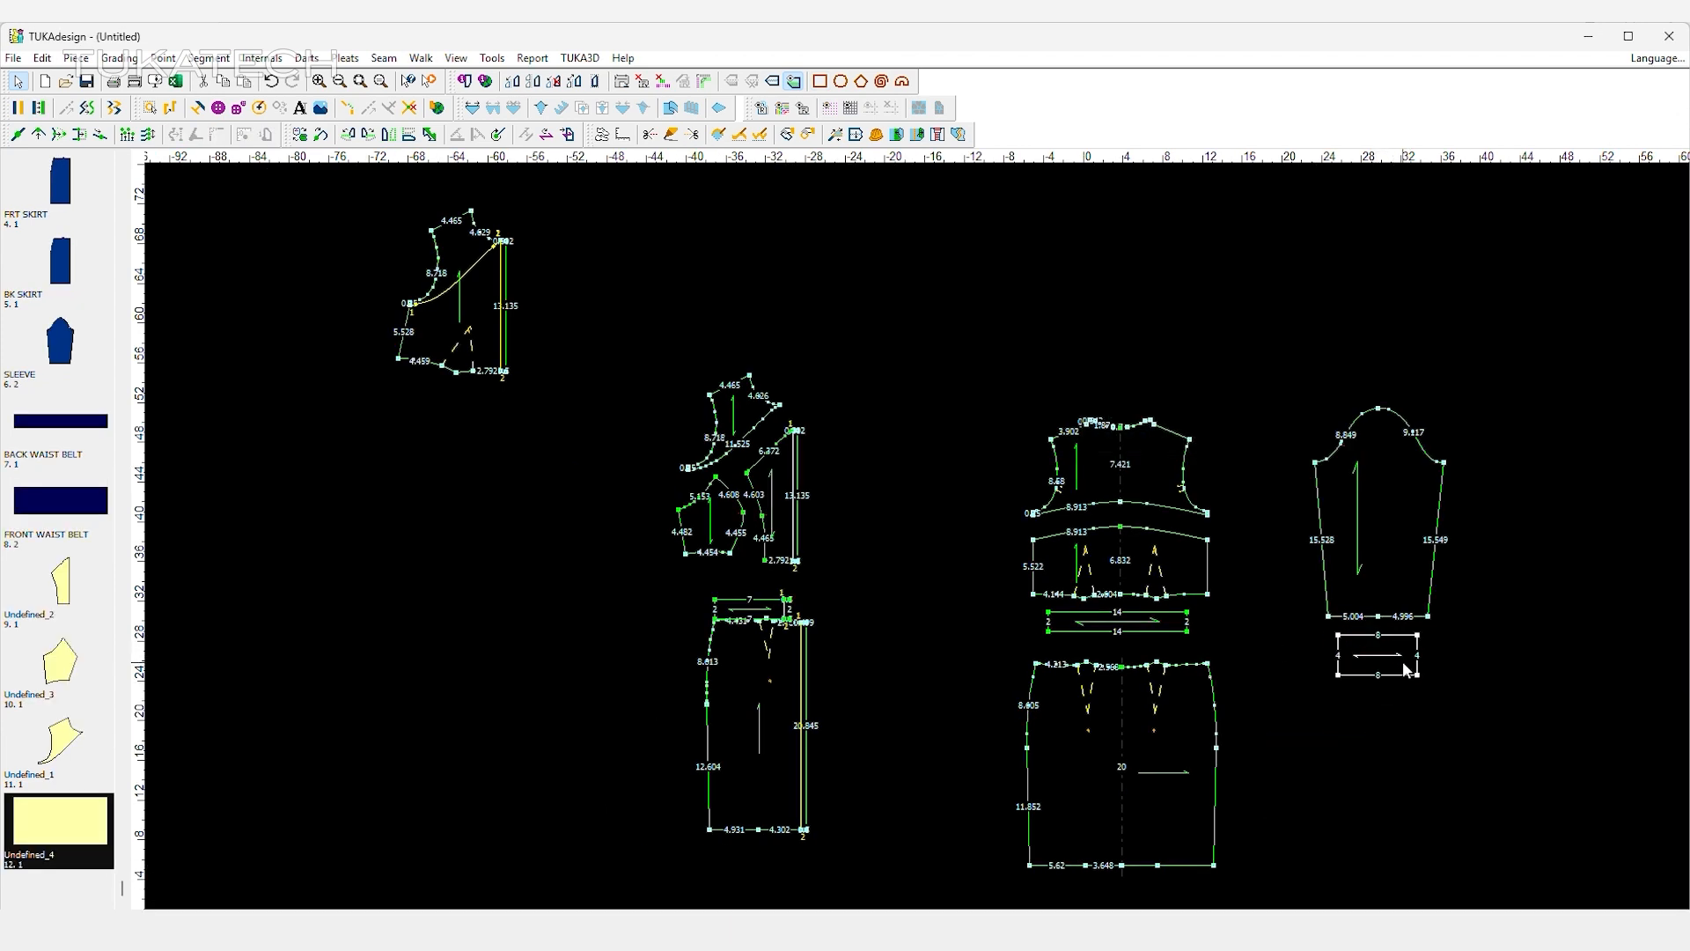
double_click(1406, 666)
text(CUFF)
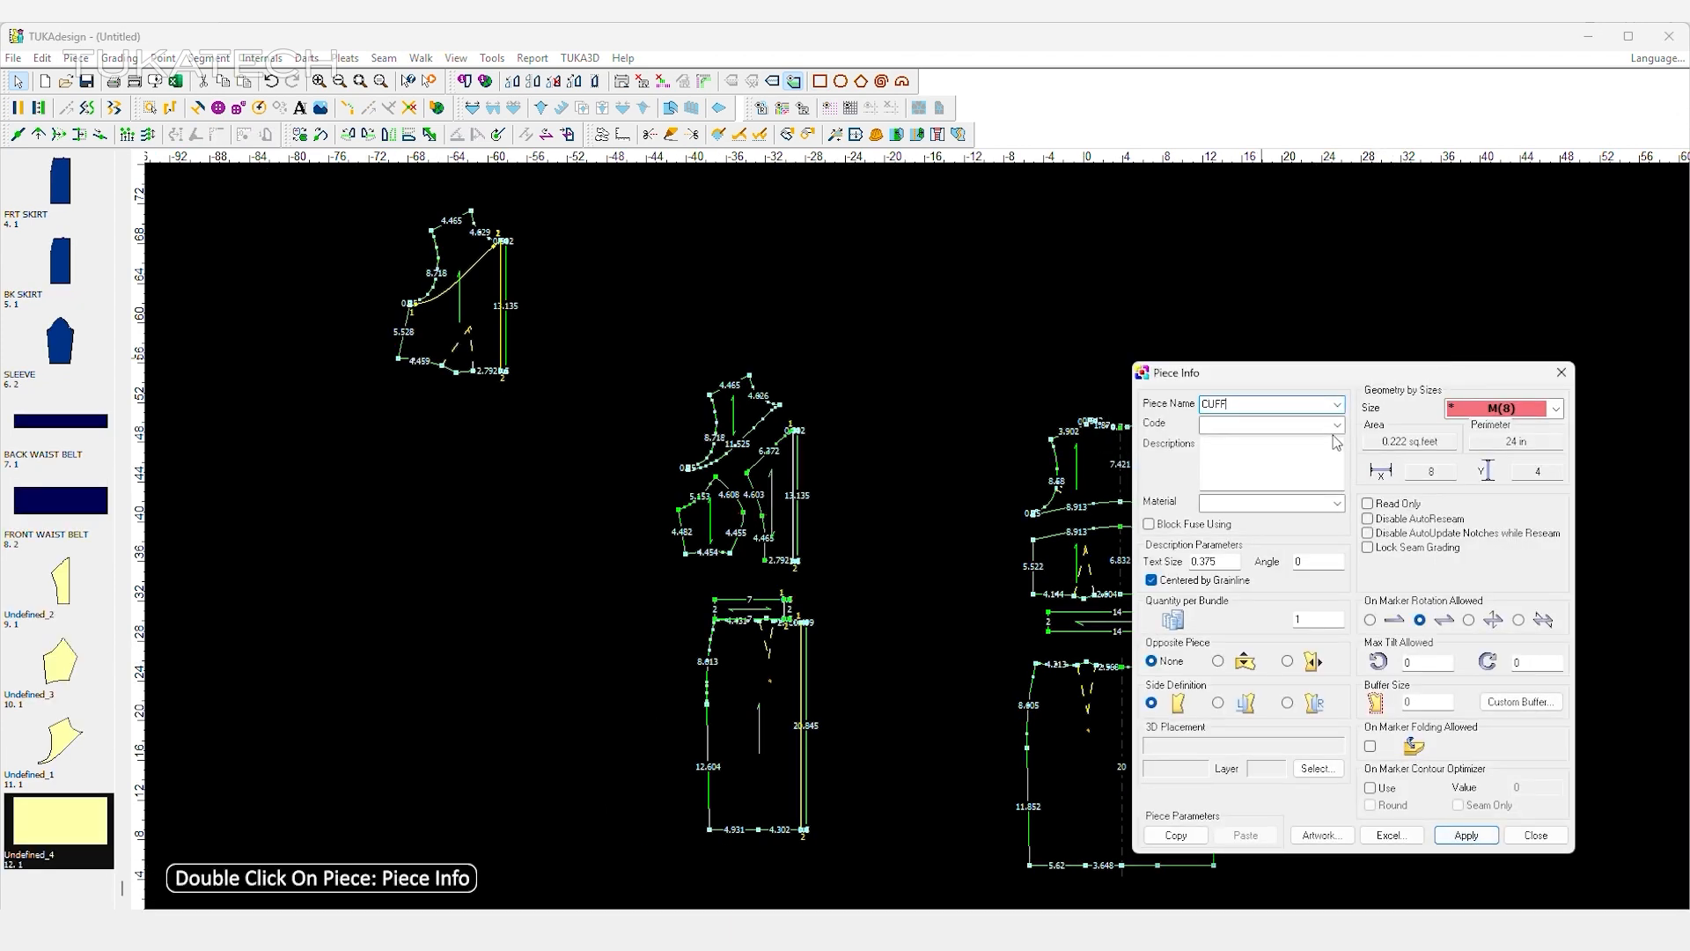
click(1336, 424)
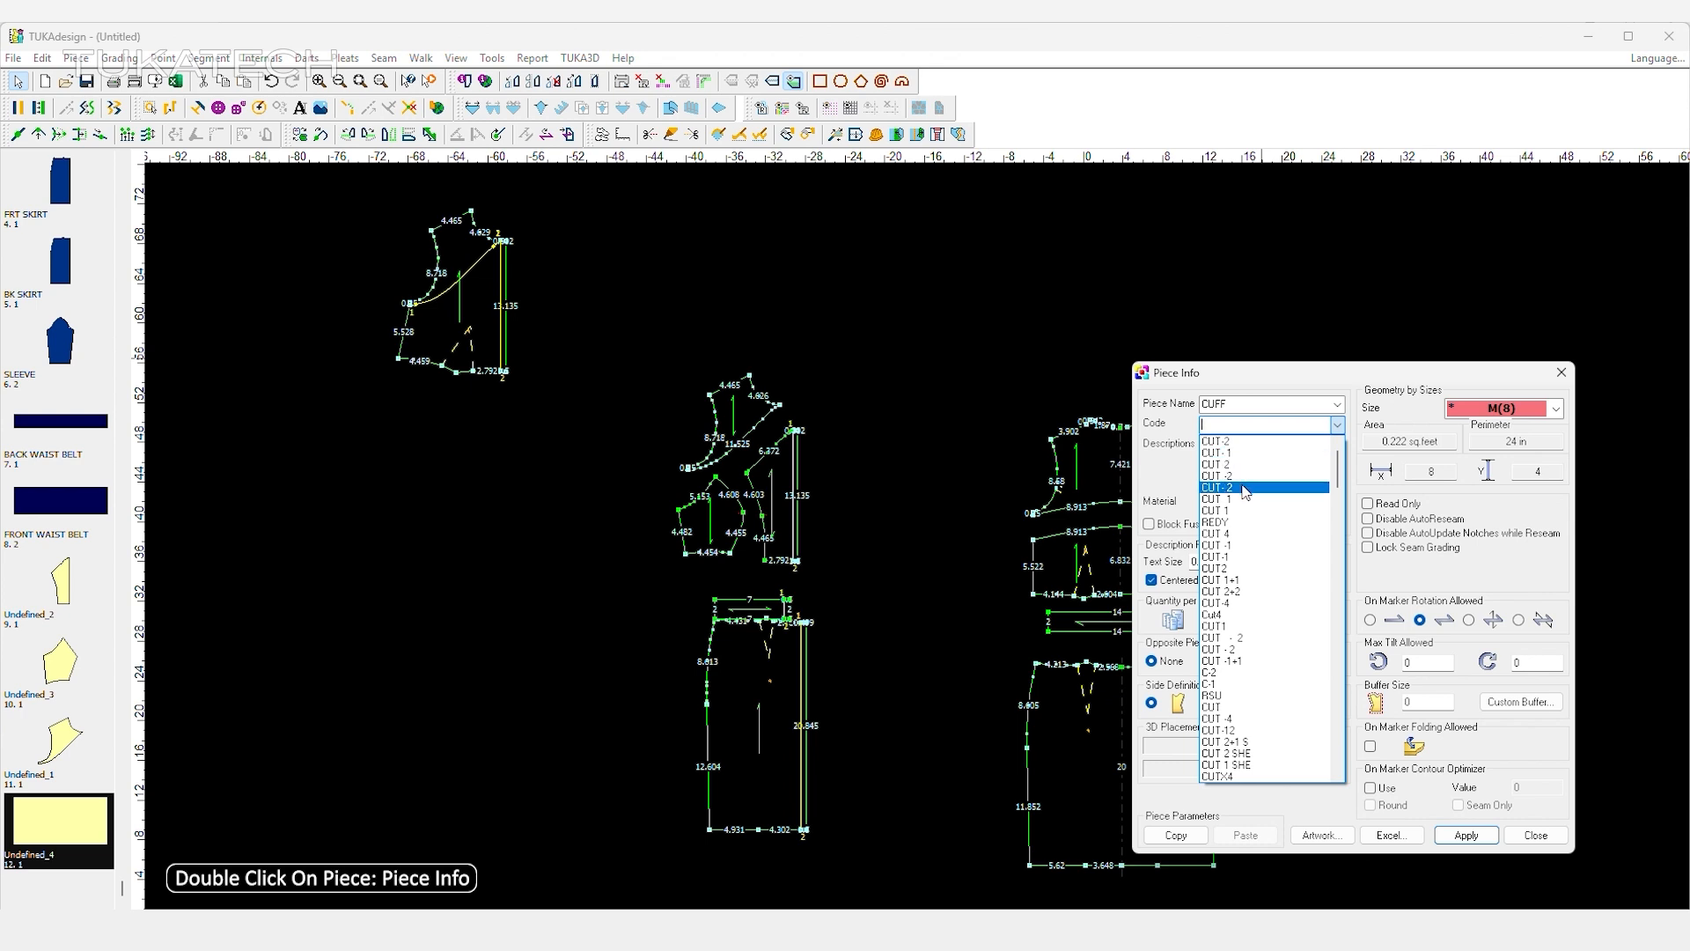
click(1325, 497)
click(1325, 499)
click(1272, 526)
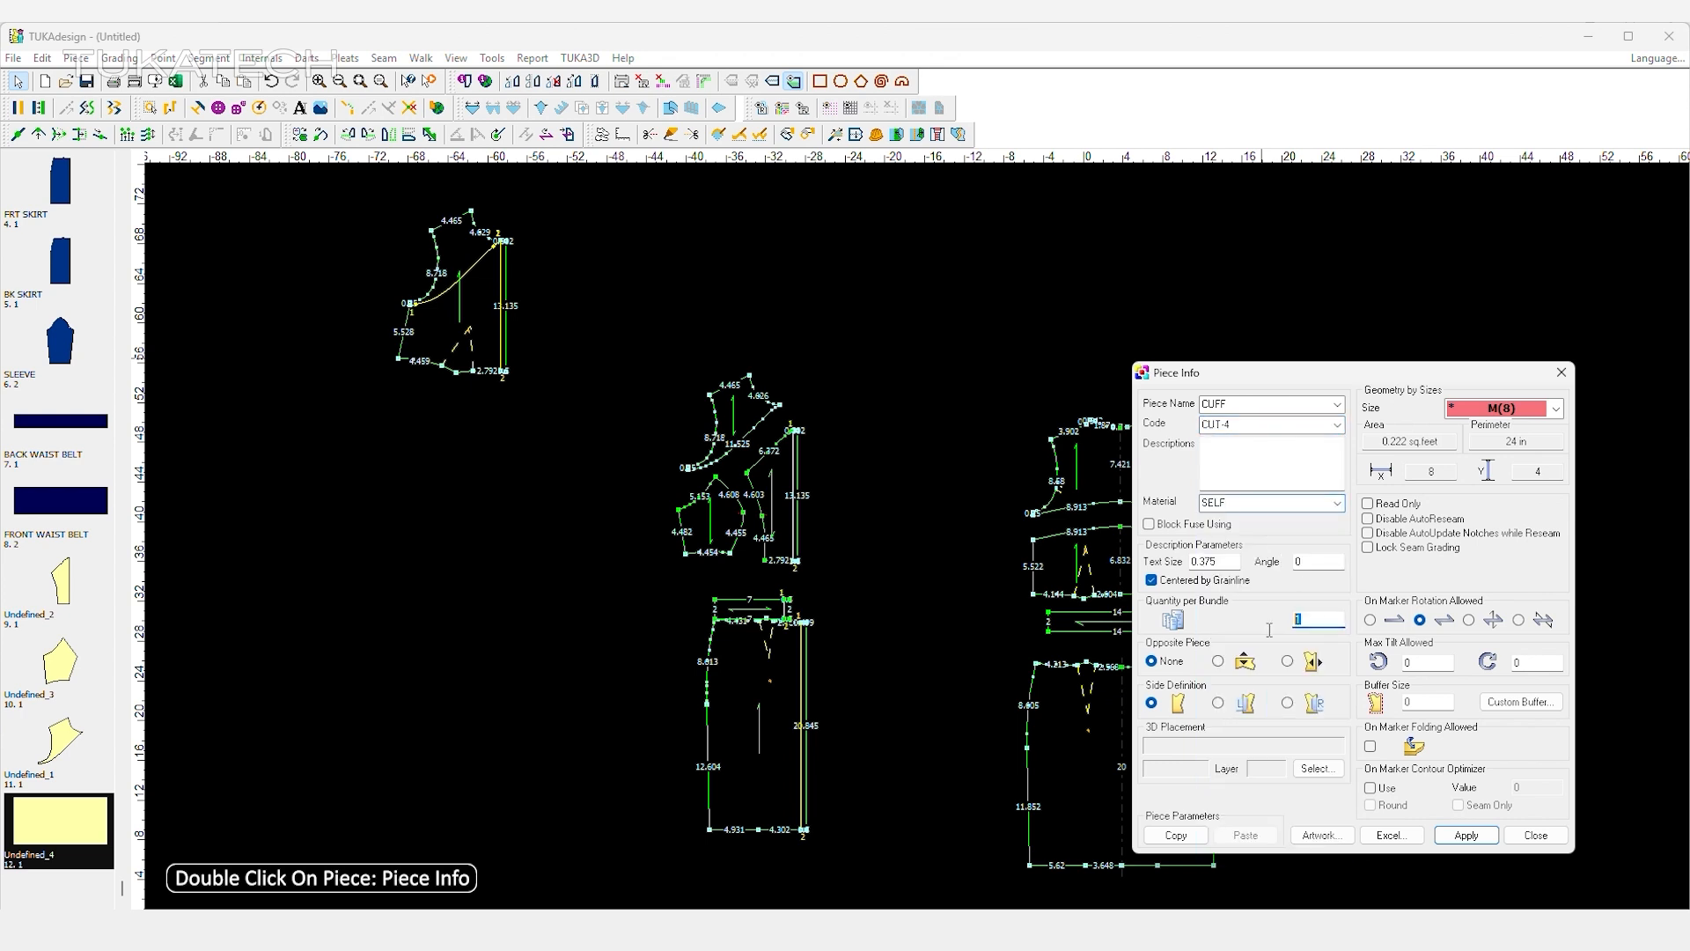
click(1467, 834)
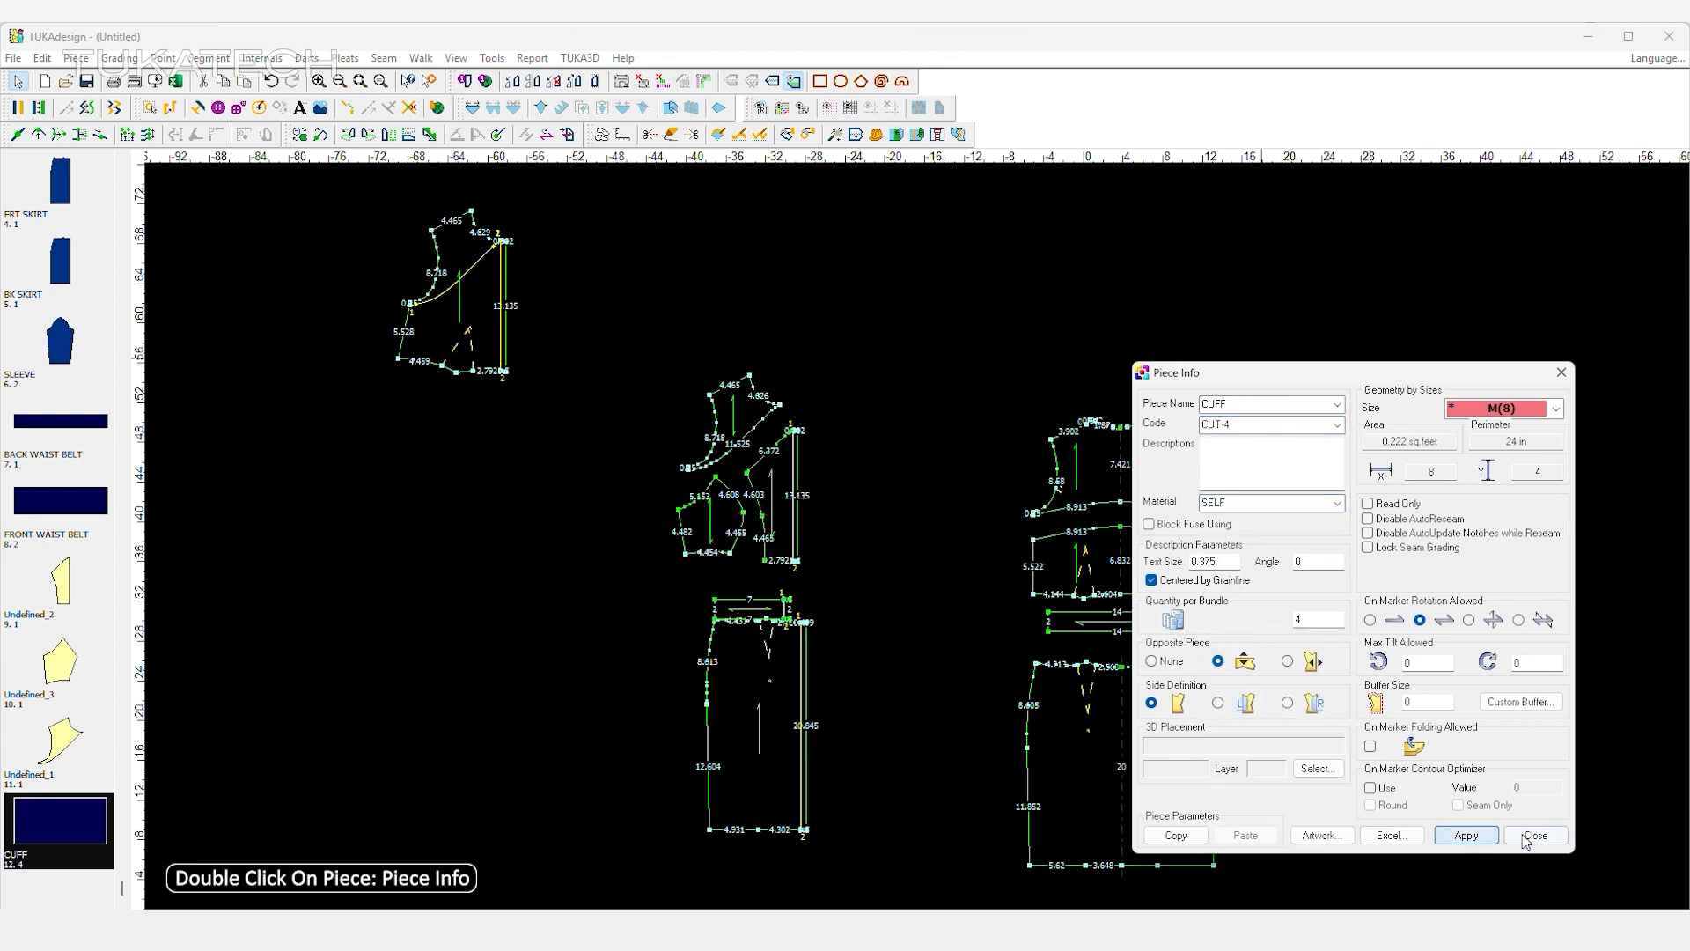
click(1536, 835)
Shorten the sleeve by moving its hem points up 2.
key(v)
drag(1295, 583, 1460, 622)
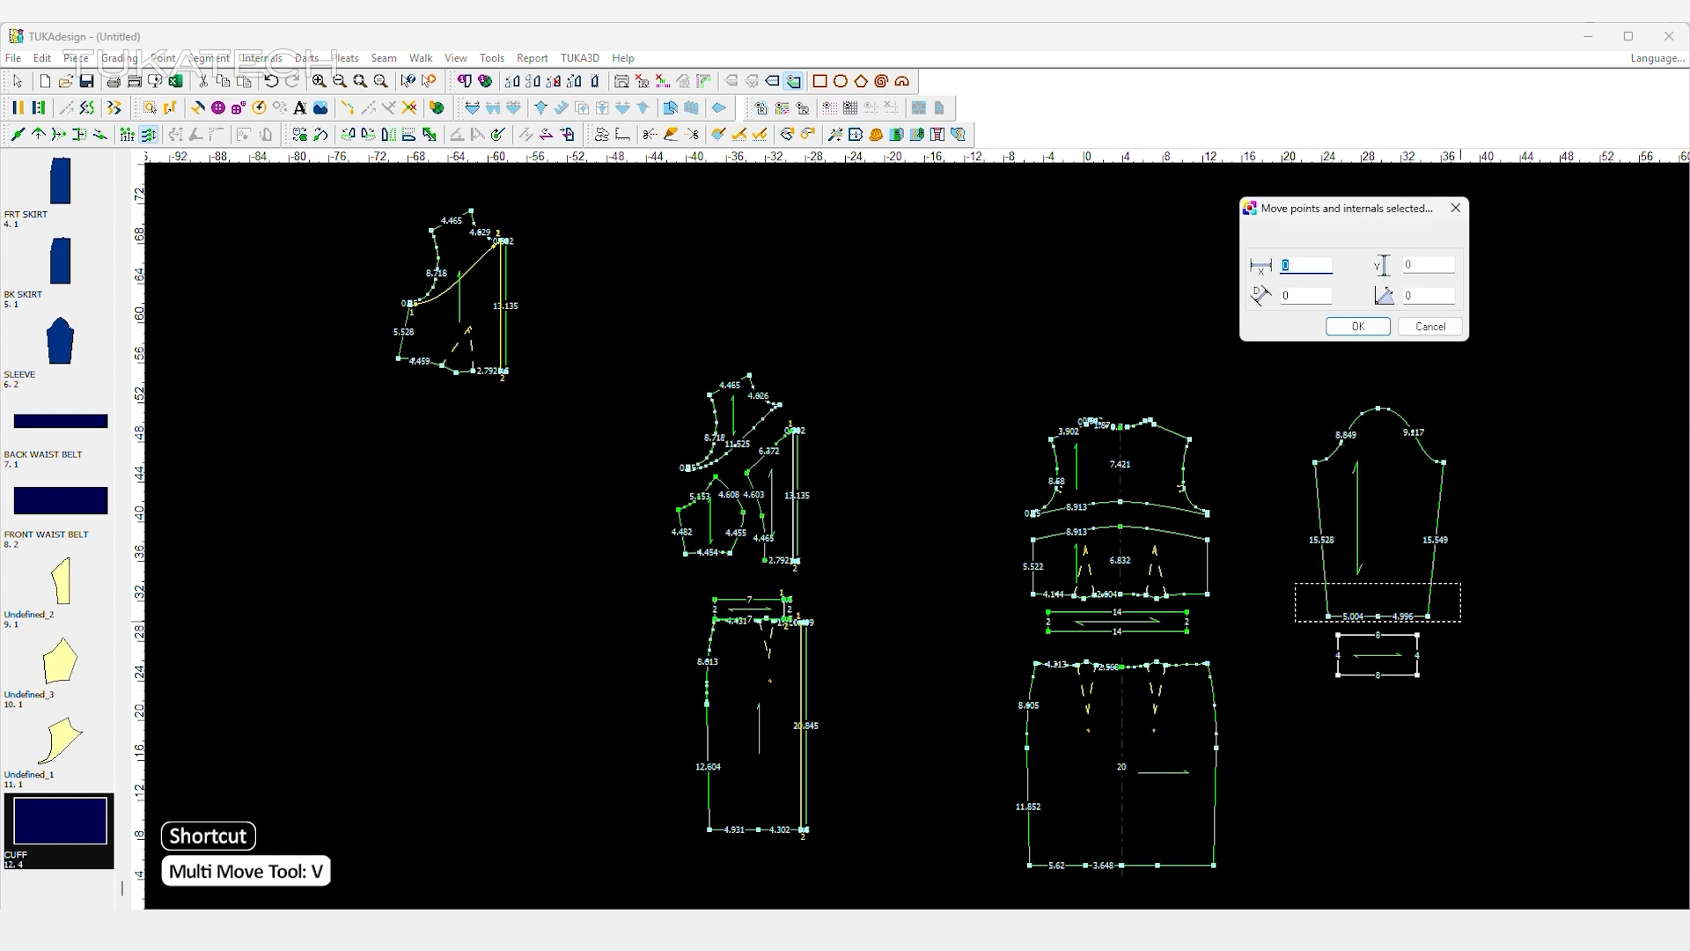
text(2)
click(1349, 325)
right_click(1296, 369)
click(1328, 379)
Add Multi Fullness across the sleeve hem with quantity 10 and first and last widths of 1.
drag(1422, 599, 1331, 599)
click(480, 134)
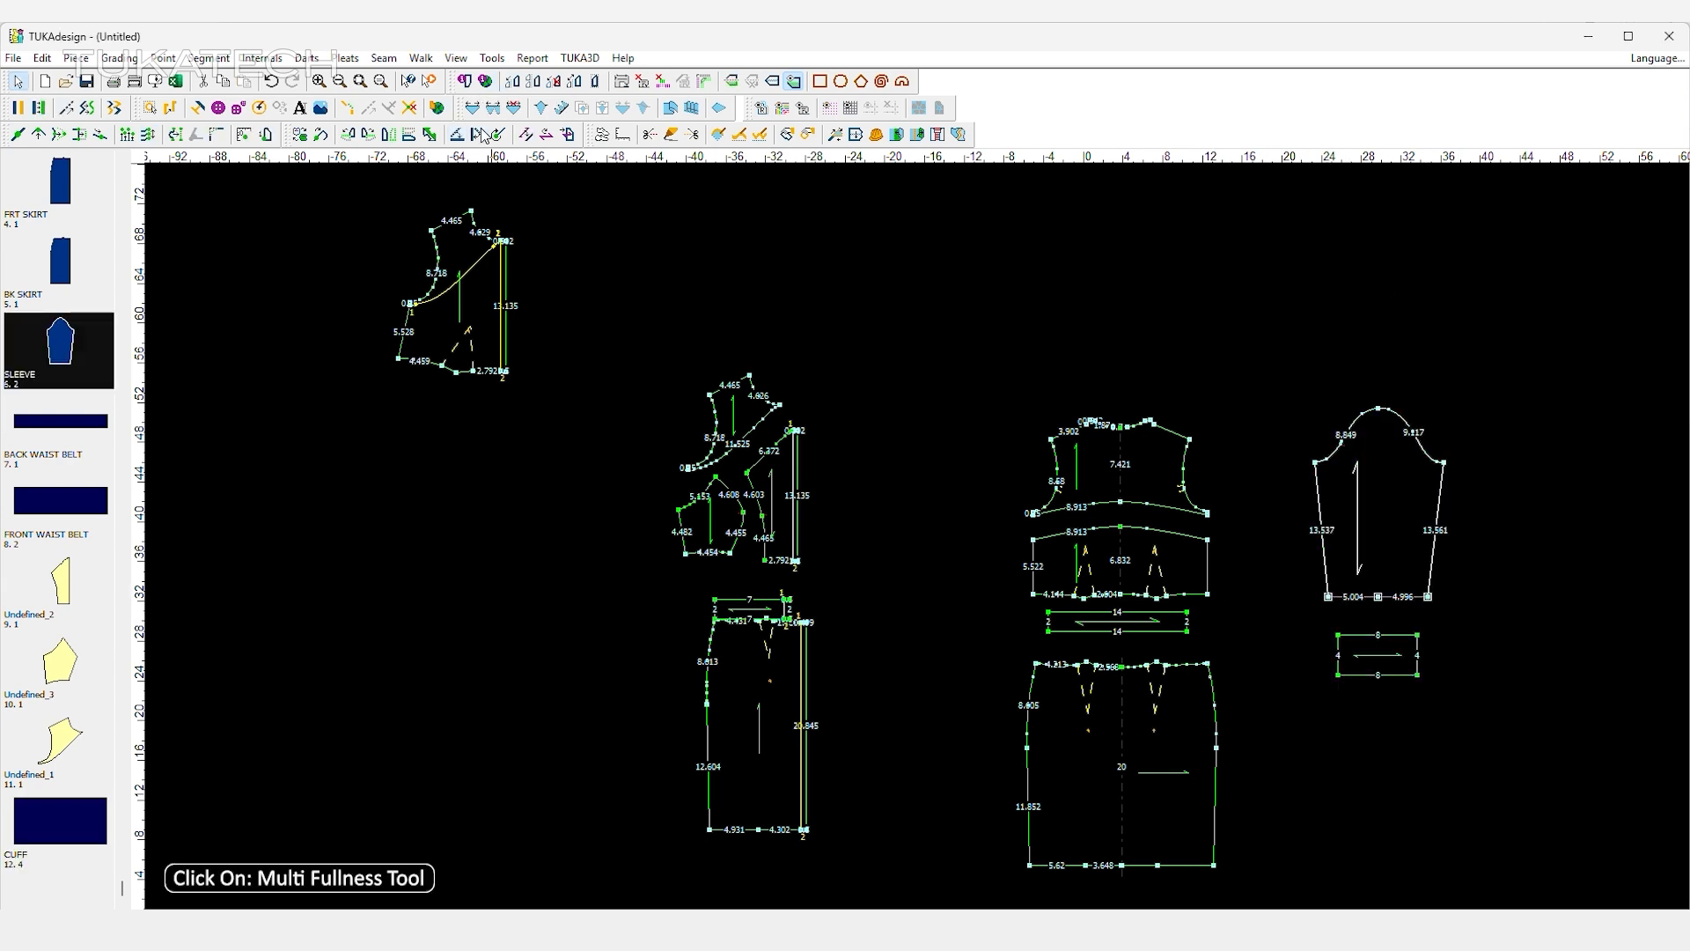
text(10)
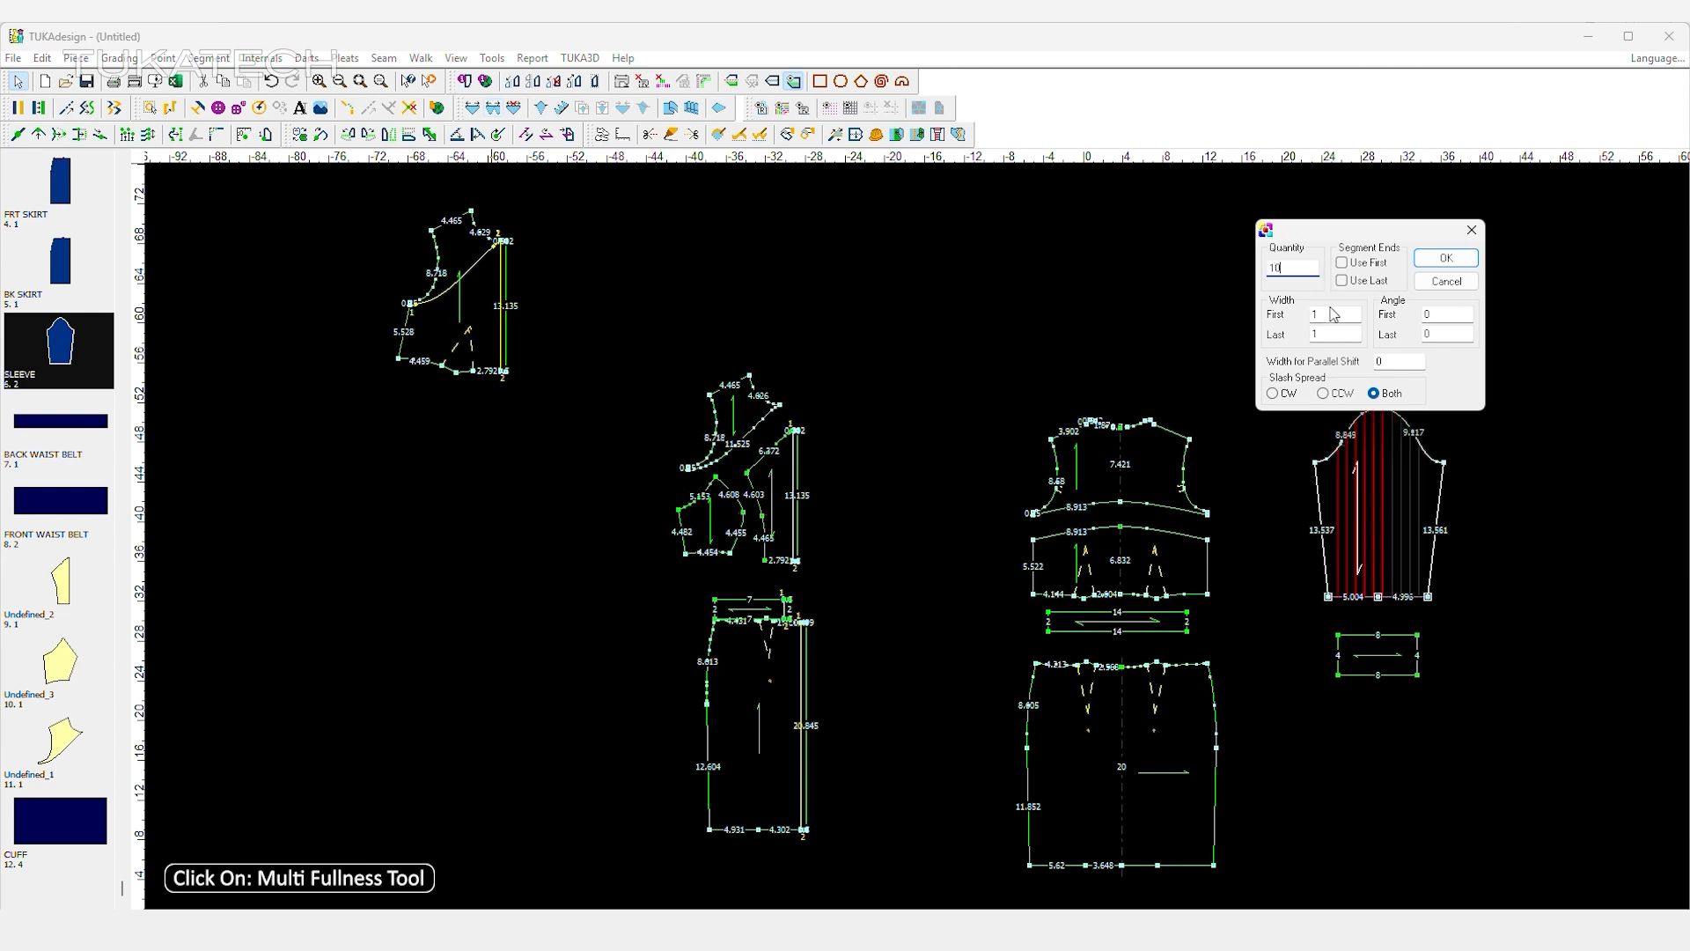
click(1443, 257)
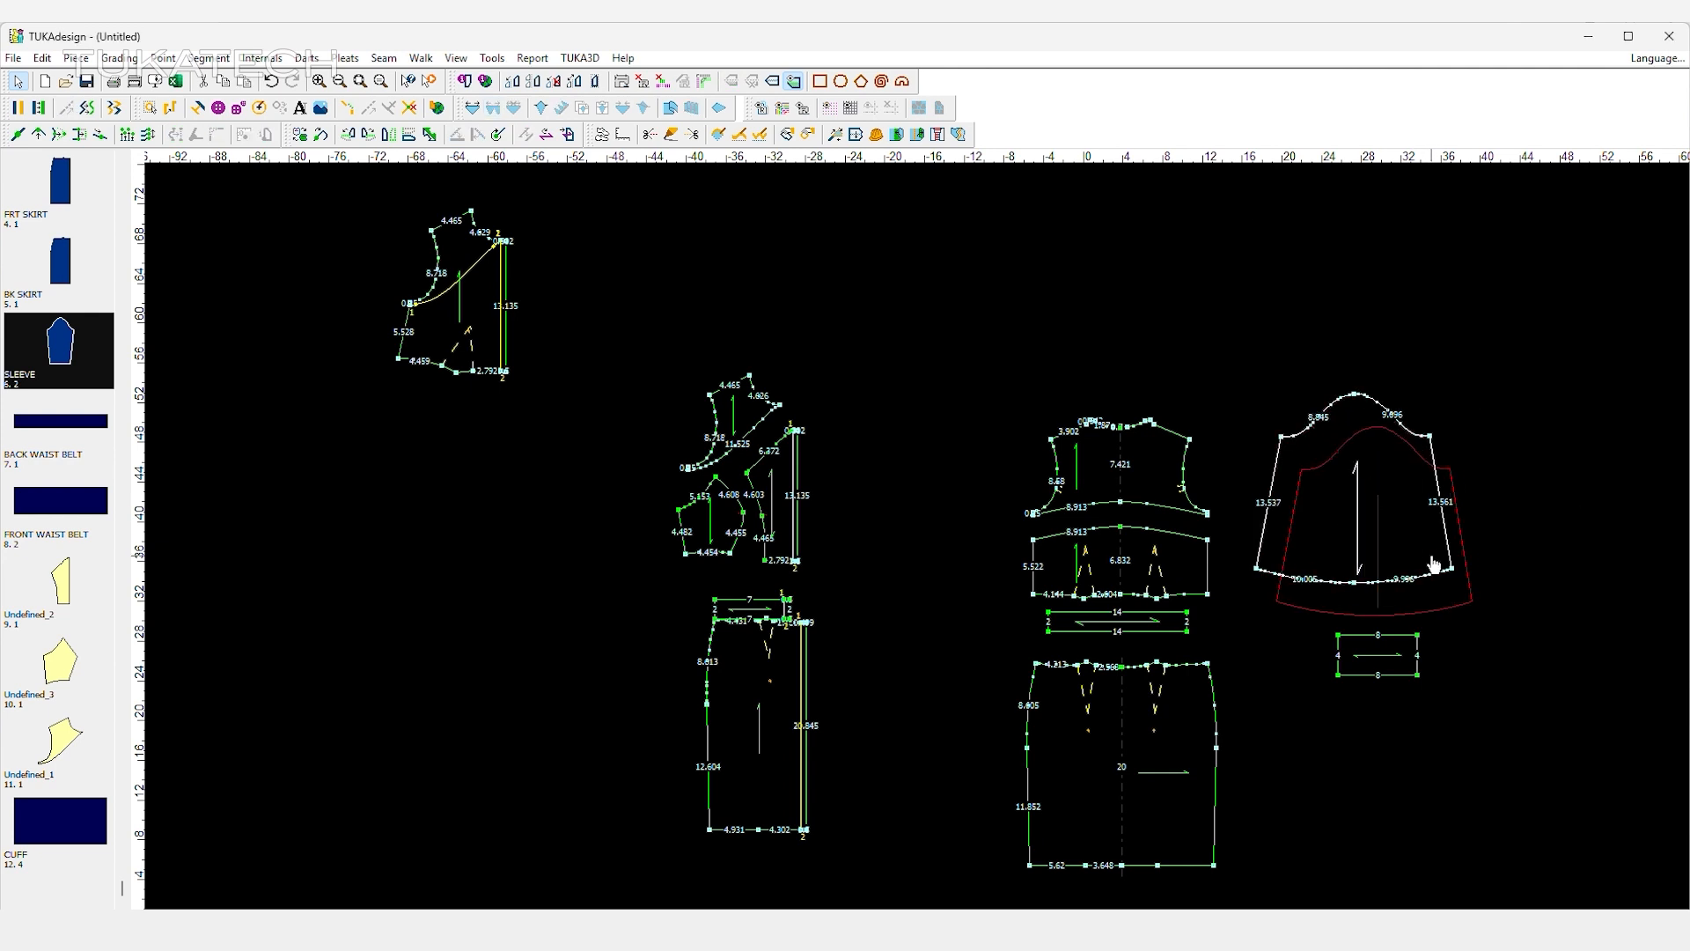
Rename the original front bodice FRONT BODICE BLOCK, update its material and clear it from the work area.
drag(489, 295, 564, 466)
double_click(565, 466)
click(1295, 405)
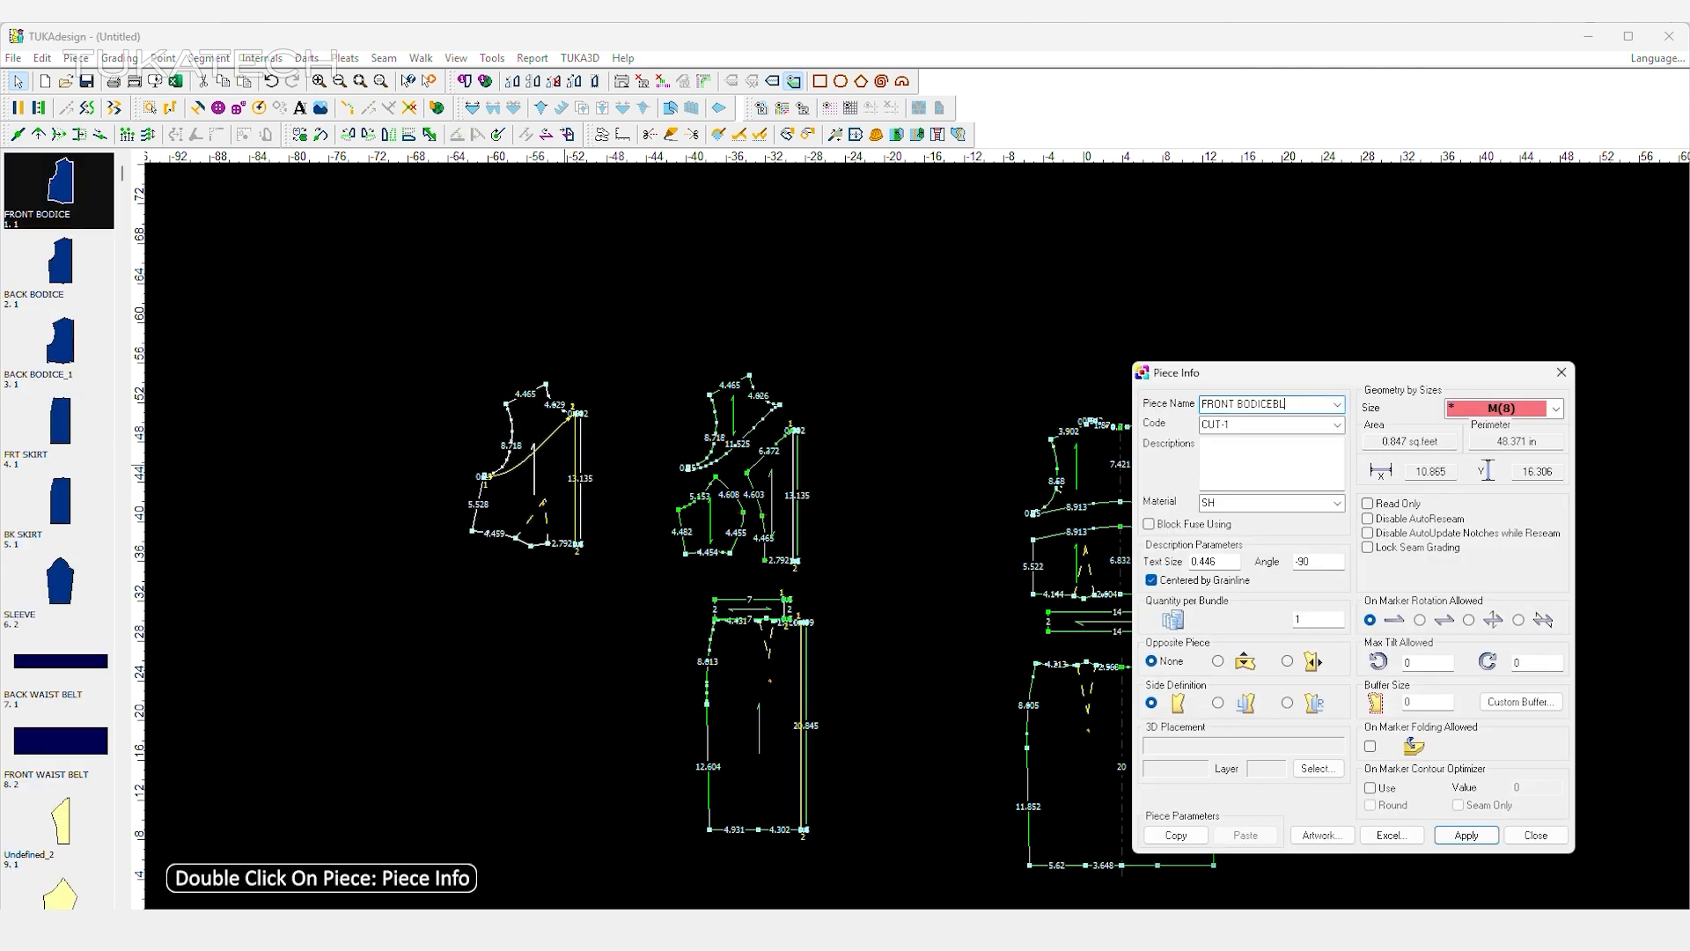
click(1231, 503)
text(ELL)
click(1467, 835)
click(1535, 835)
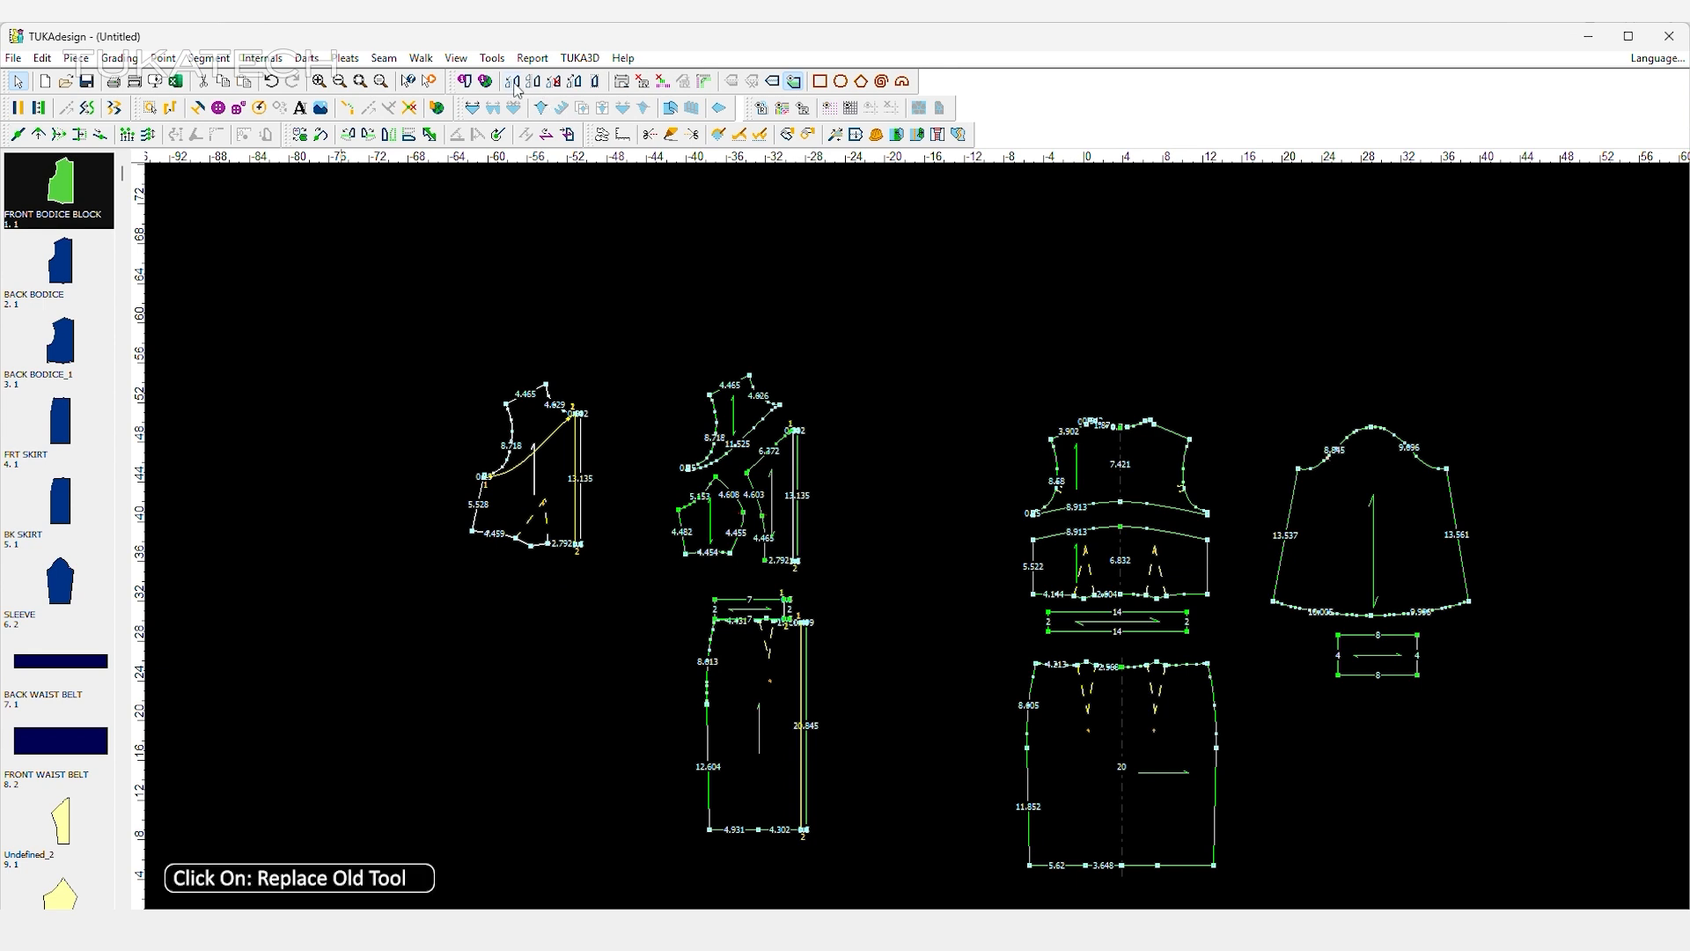
click(589, 479)
click(823, 531)
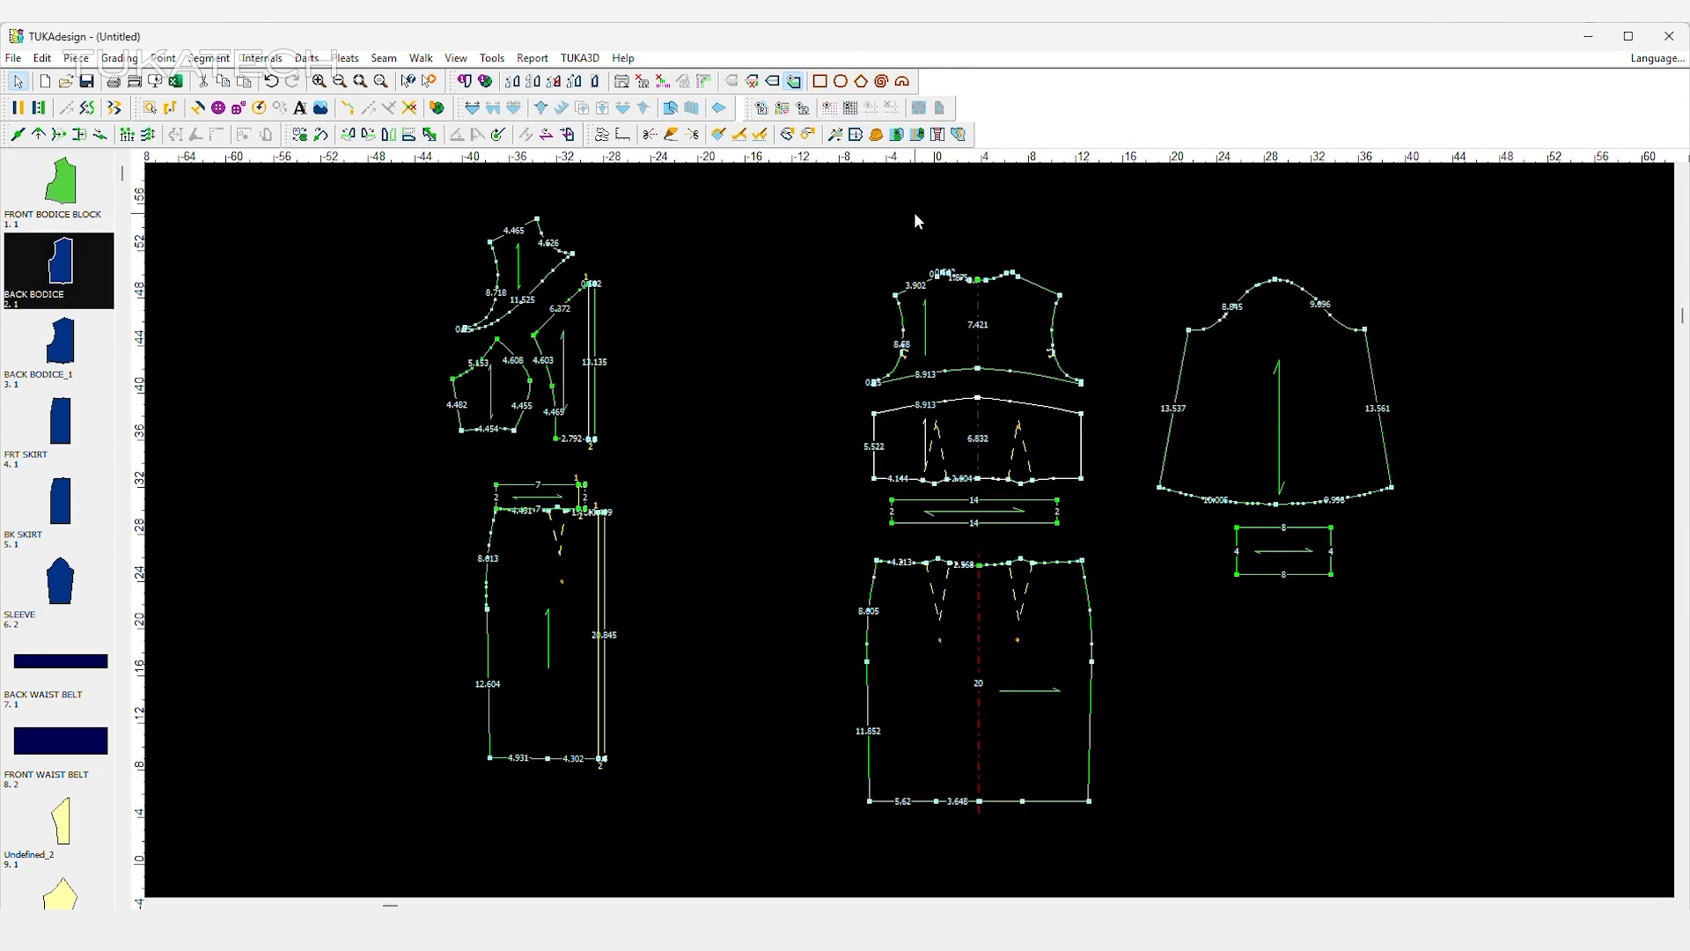
Start a Compare Length table with the half neckline segment of the upper back bodice.
click(943, 272)
click(976, 281)
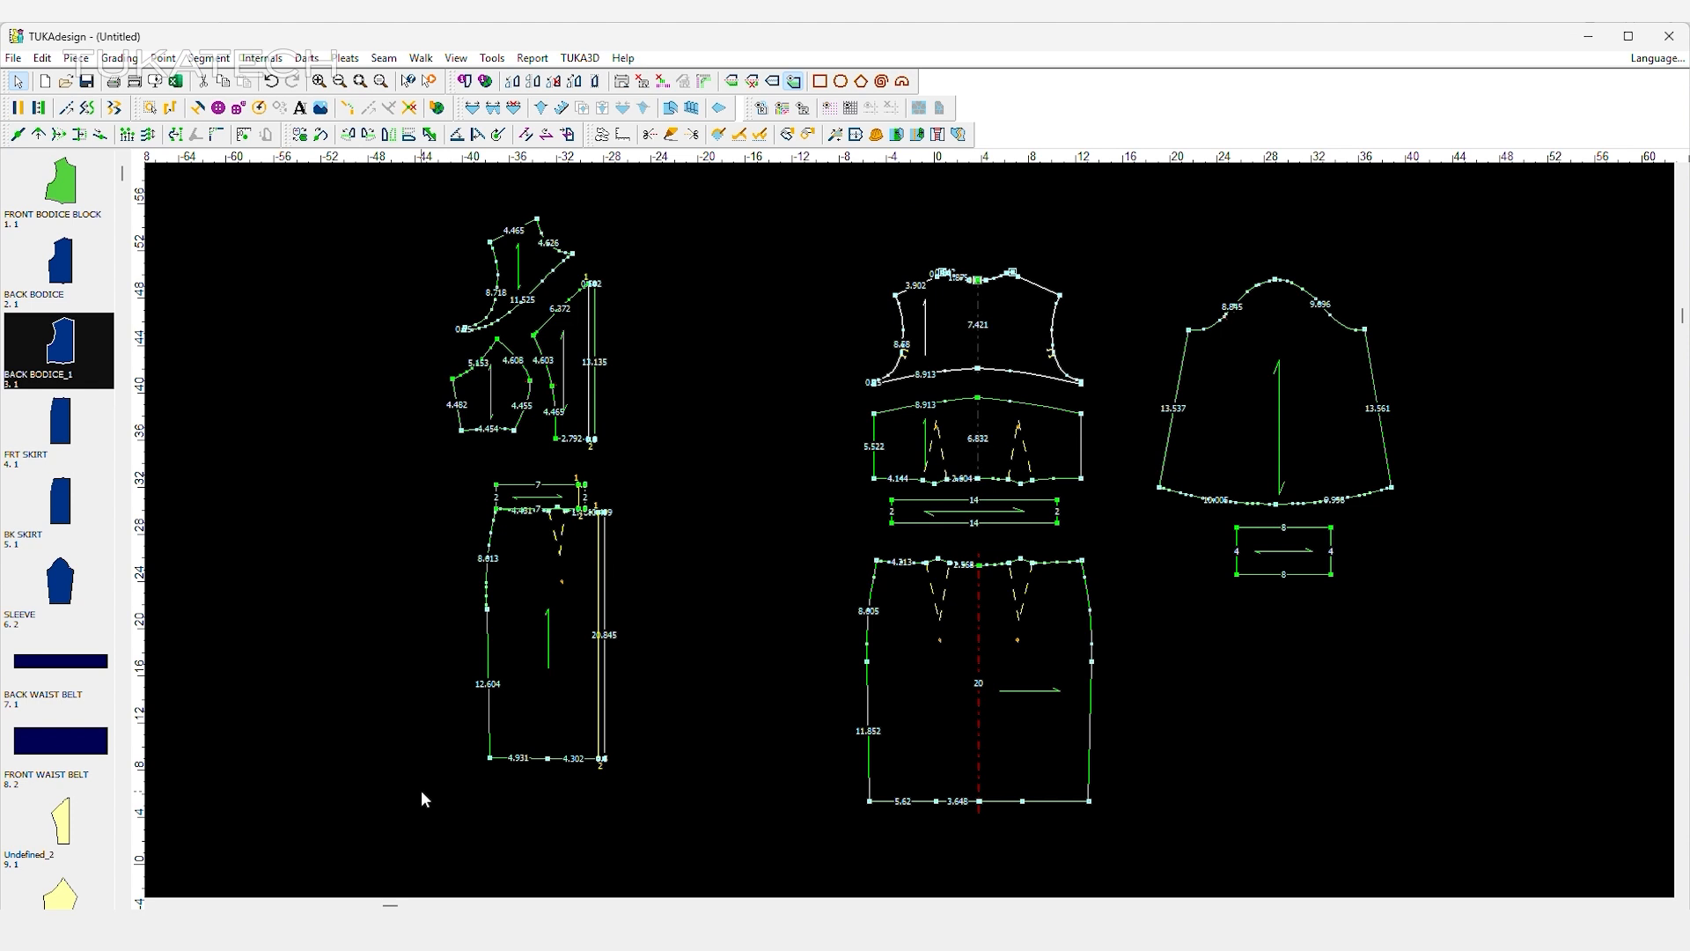
click(209, 59)
click(264, 128)
click(53, 746)
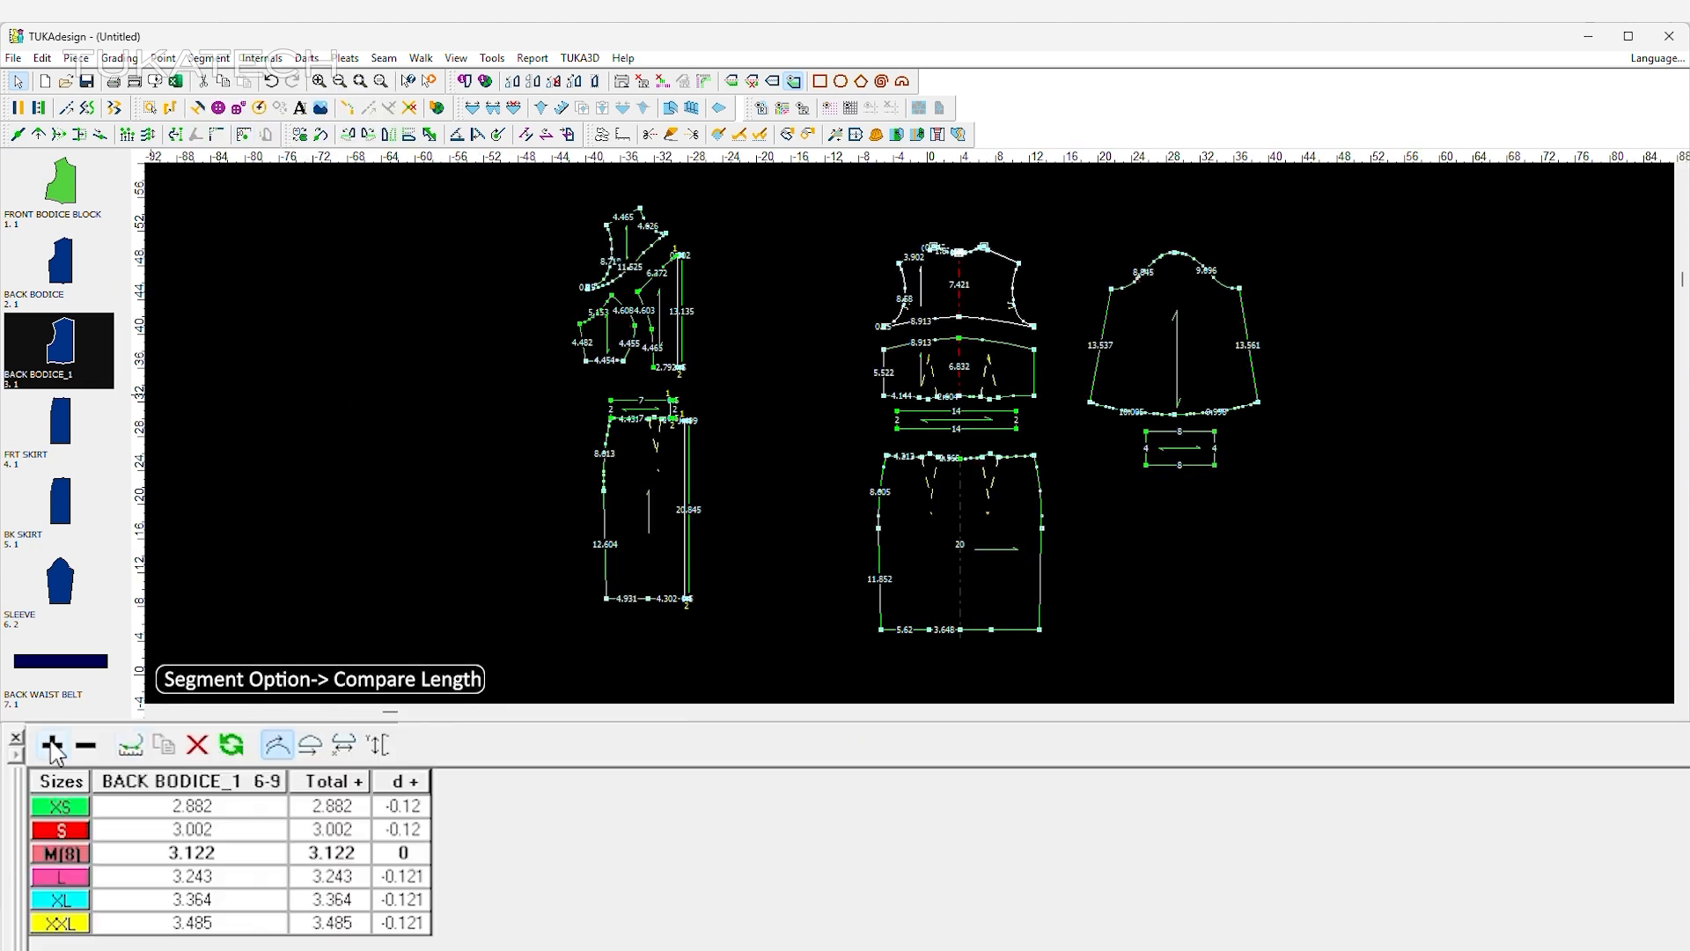
Add the upper front piece's neckline and the short top edge of the centre front panel to the length comparison.
click(665, 234)
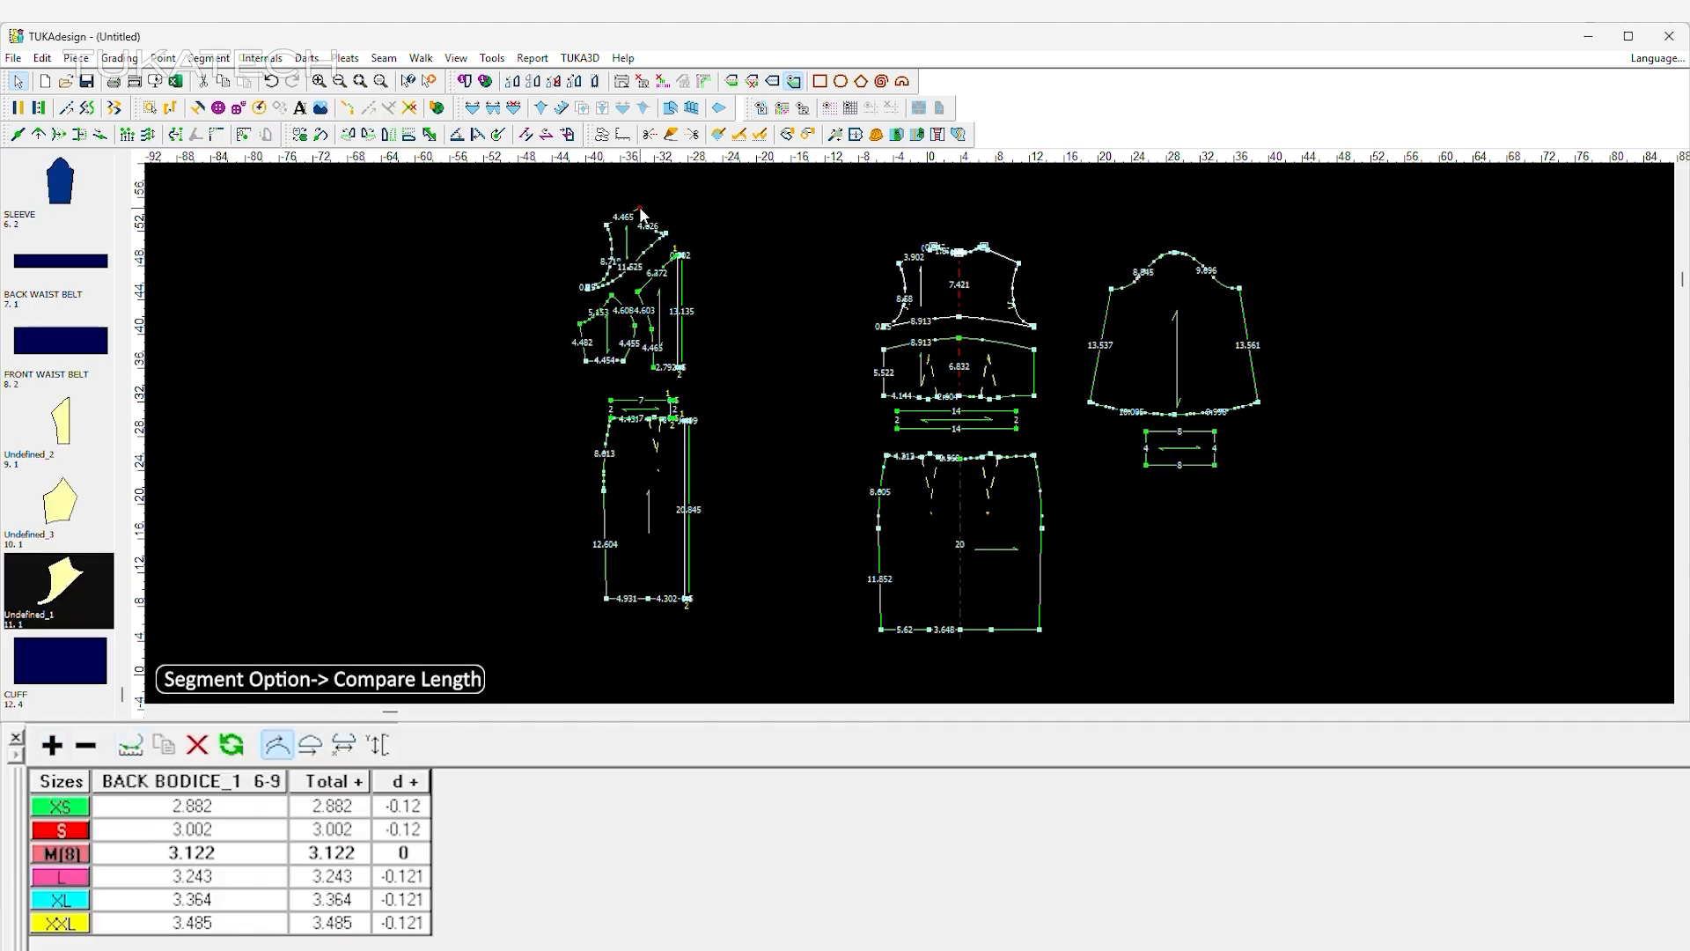
click(53, 749)
click(880, 489)
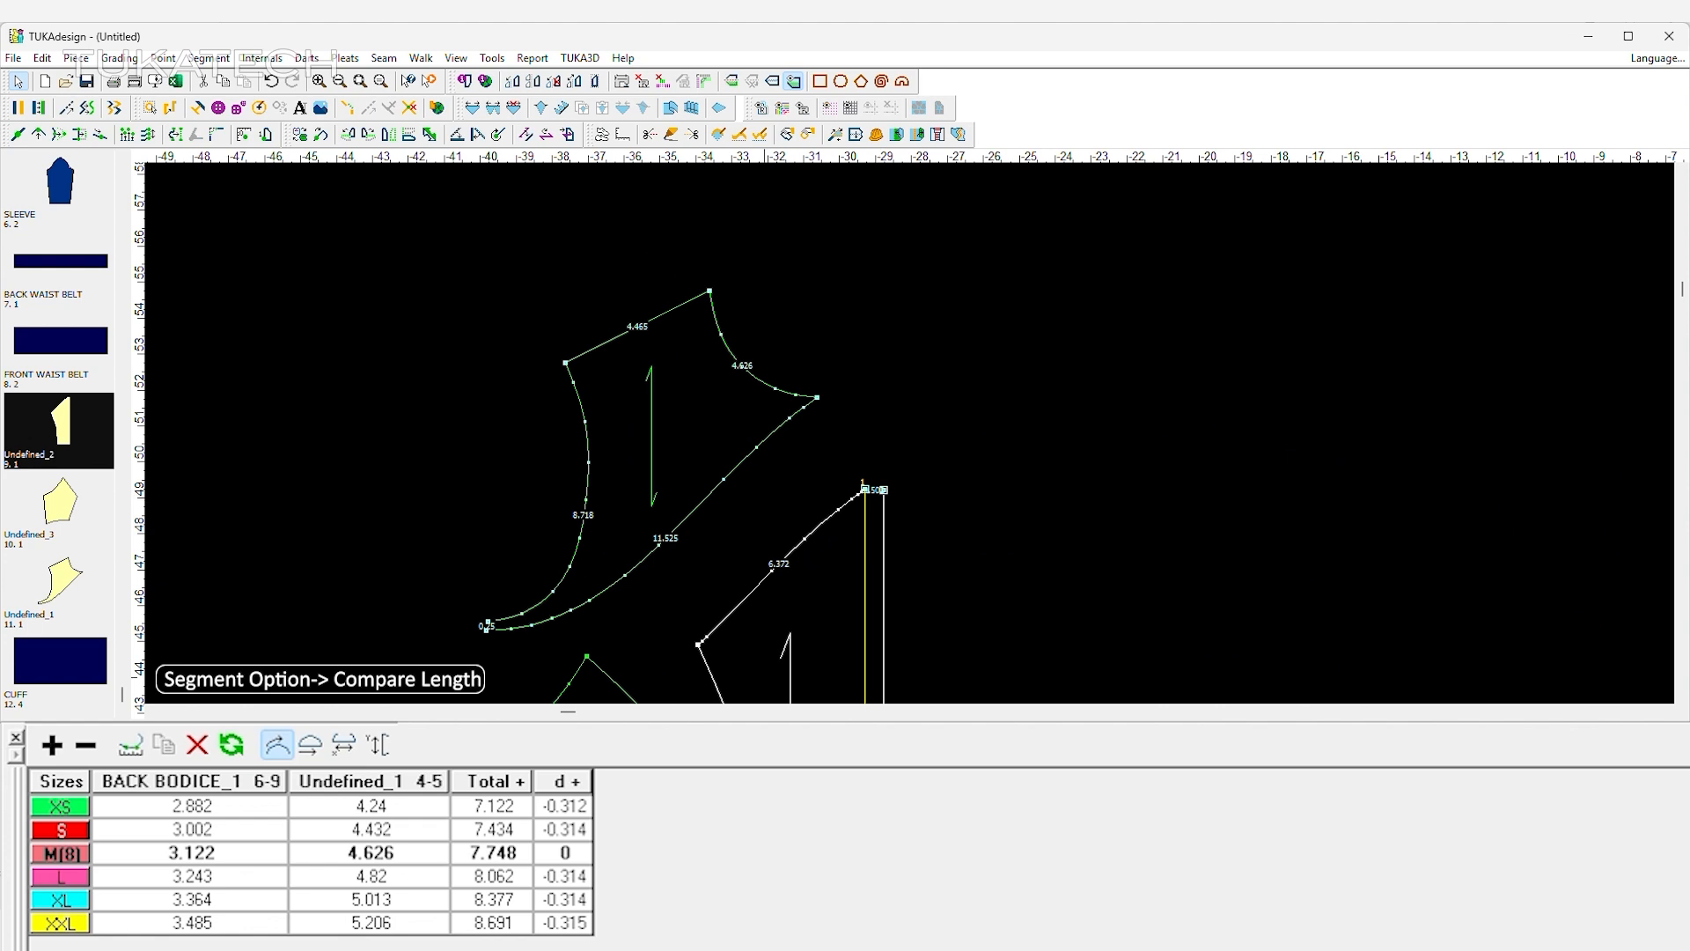
click(54, 750)
click(676, 855)
scroll(1364, 471, down, 4)
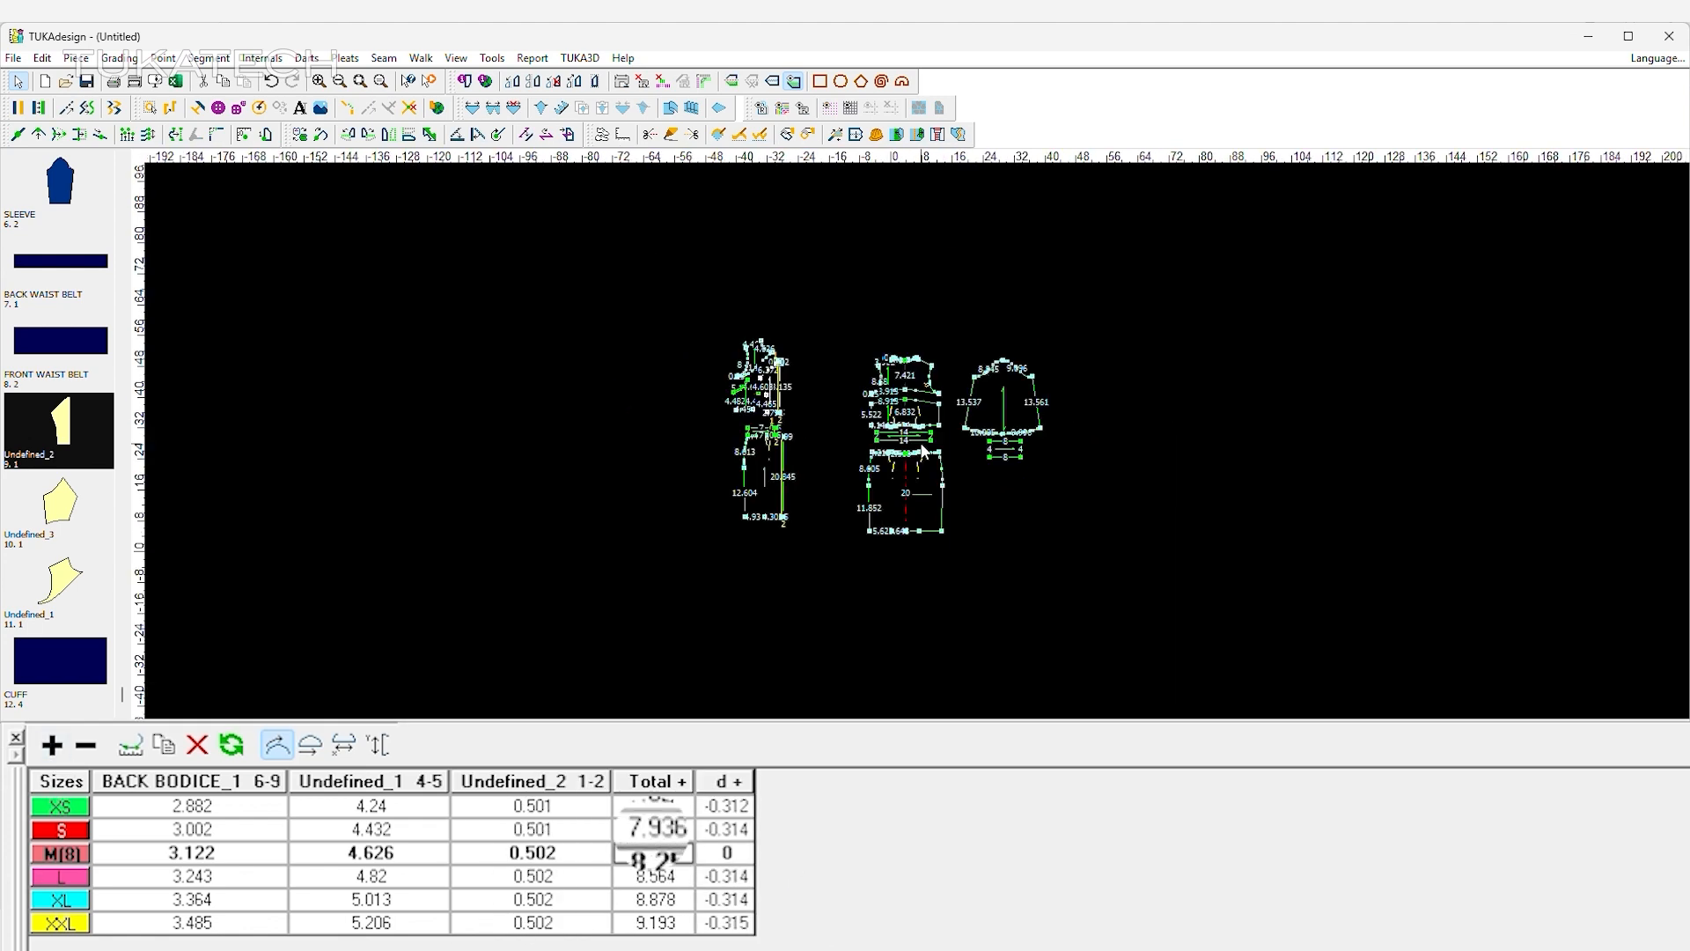
Create a rectangle 8.25 wide and 0.75 high and place it below the cuff.
scroll(1363, 471, up, 1)
click(819, 81)
click(1139, 533)
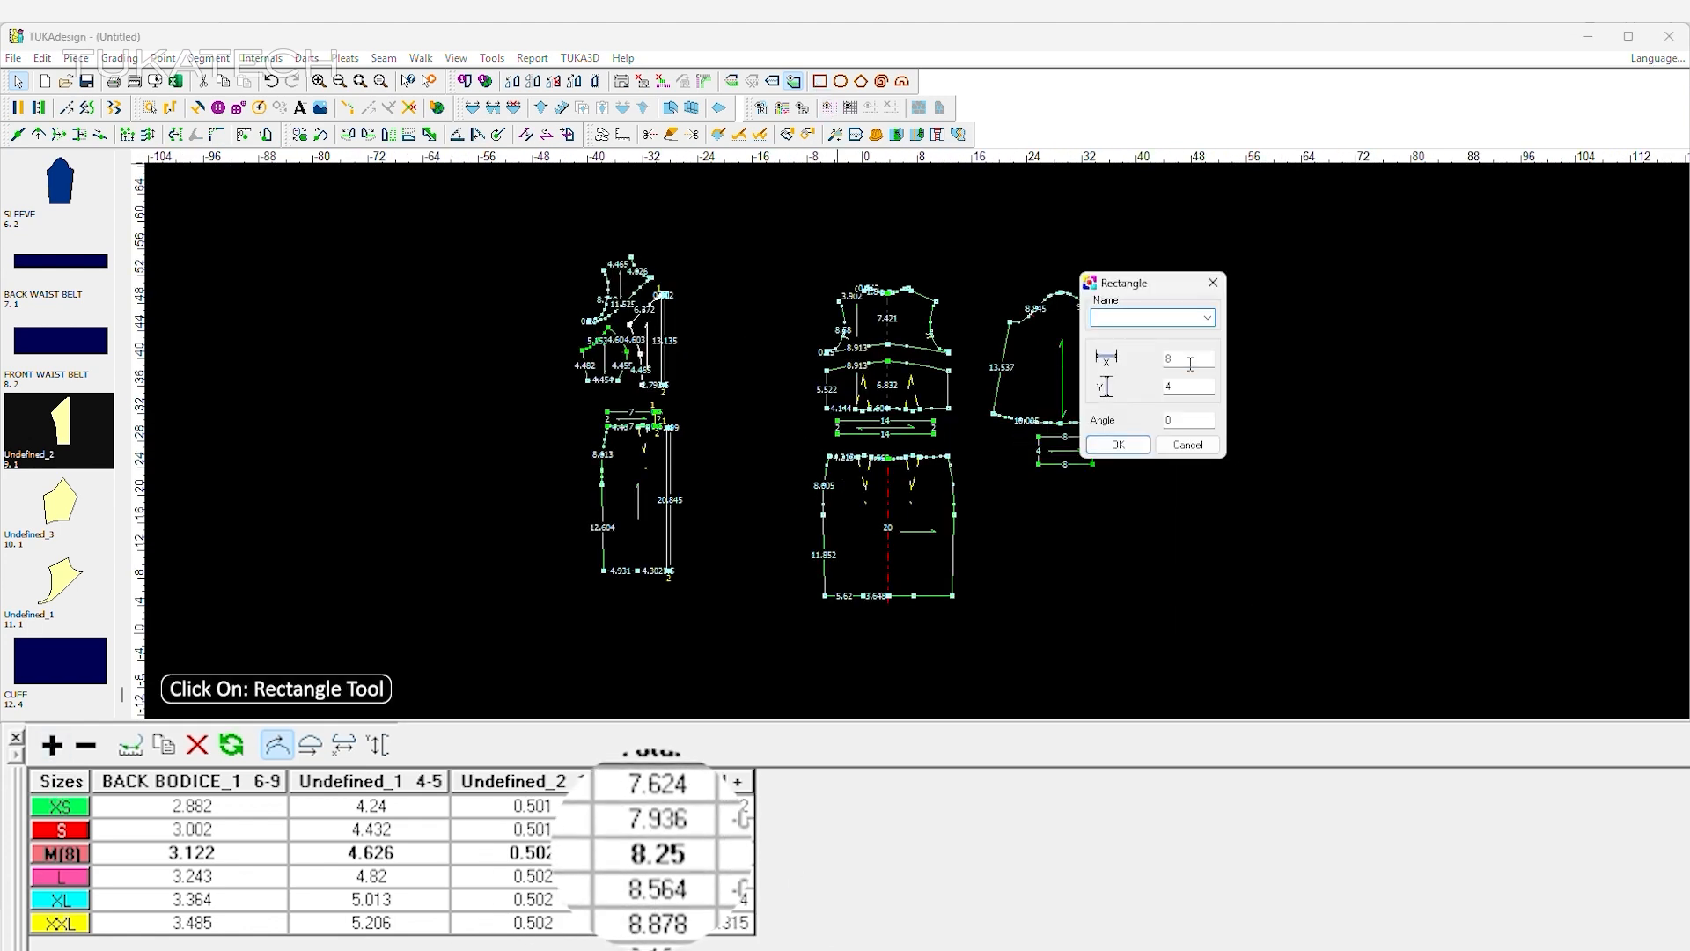
text(8.25)
key(Tab)
text(0.5)
key(Return)
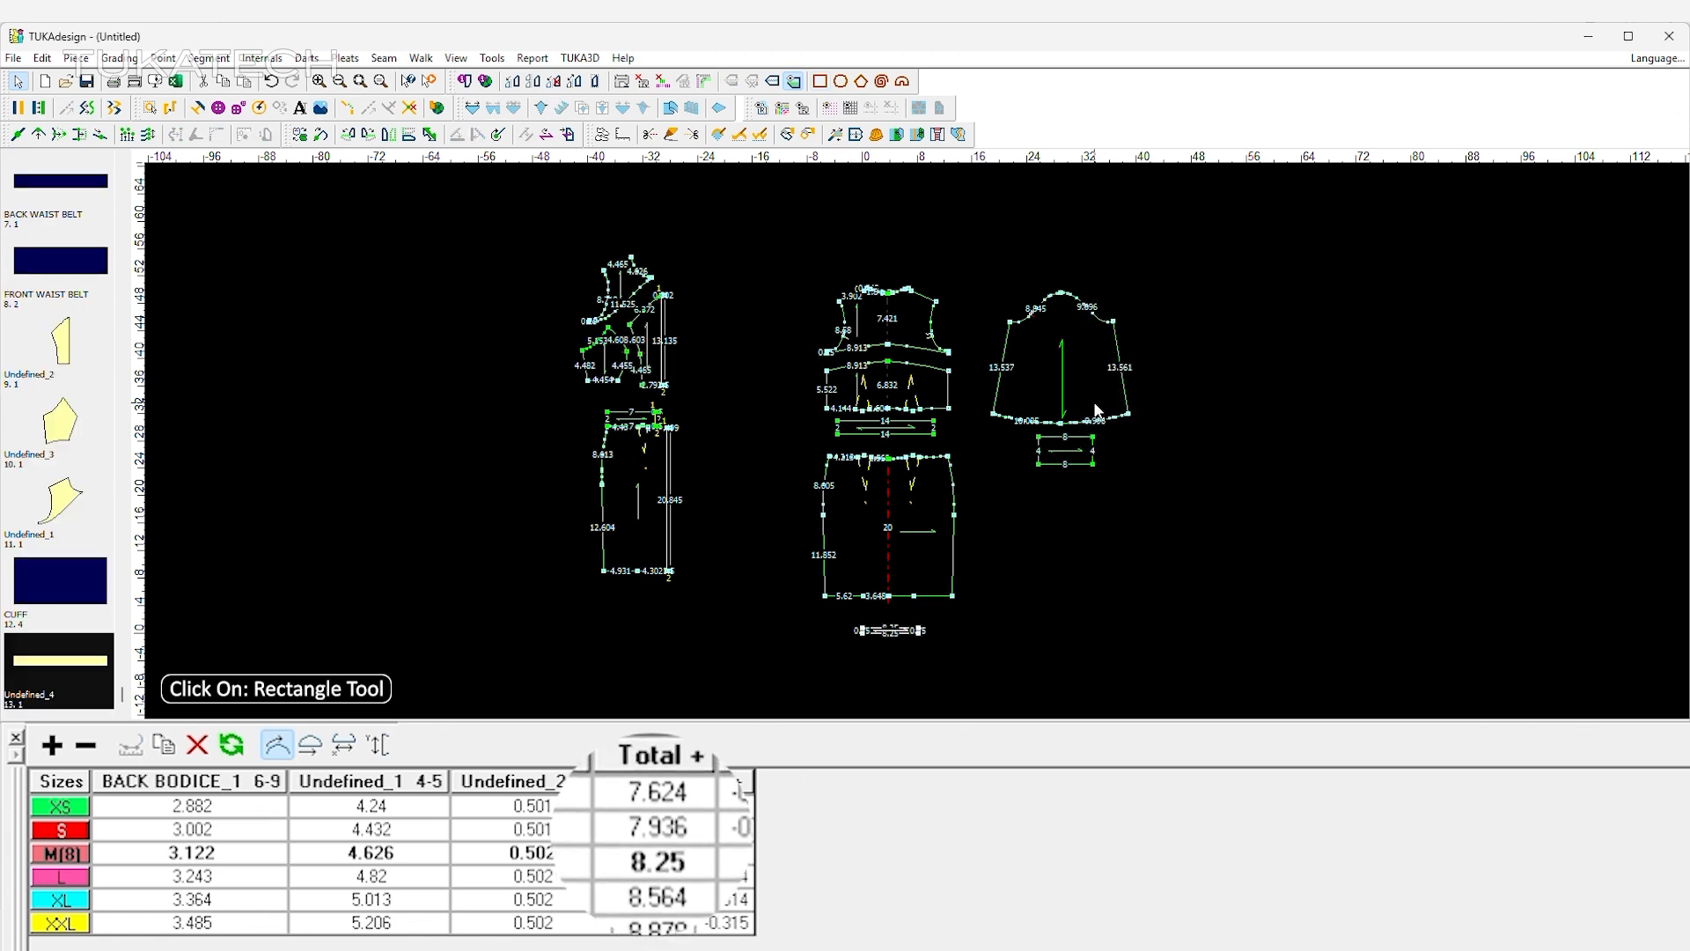
click(1135, 525)
Raise the left end of the narrow rectangle by 0.75 with Multi Move.
scroll(1135, 525, up, 8)
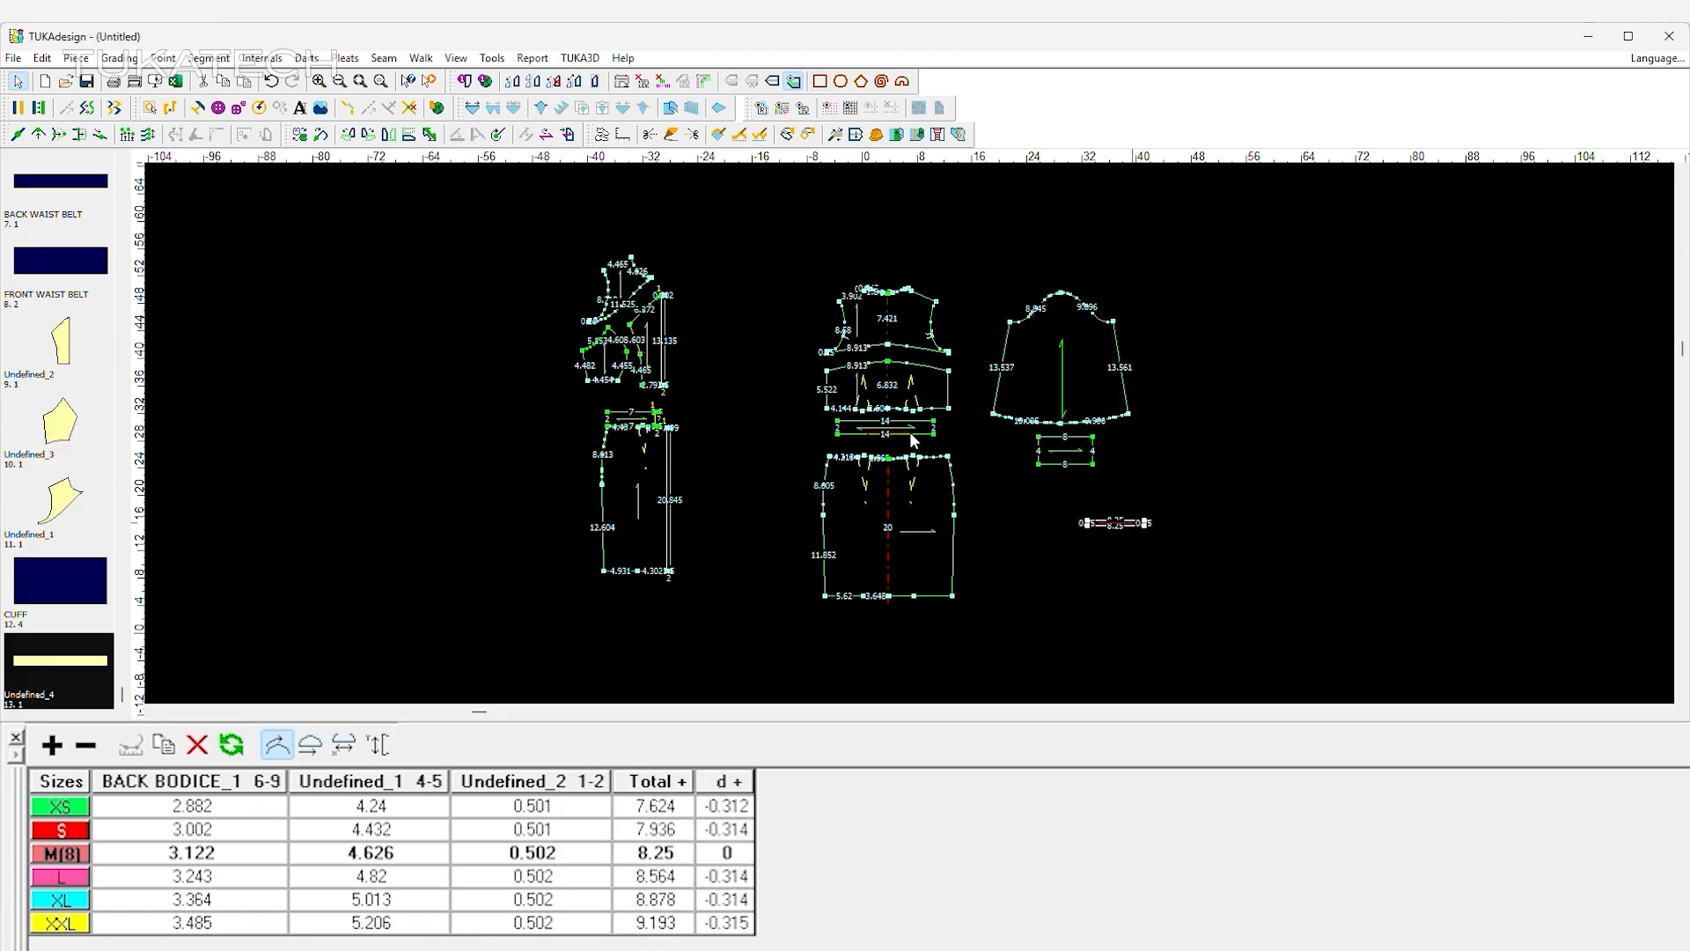
click(148, 134)
drag(515, 374, 583, 471)
click(1227, 300)
key(Tab)
text(0.75)
key(Return)
Shape the strip's lower edge into a gentle curve by moving points along it.
key(q)
click(857, 437)
click(904, 451)
key(Return)
click(701, 428)
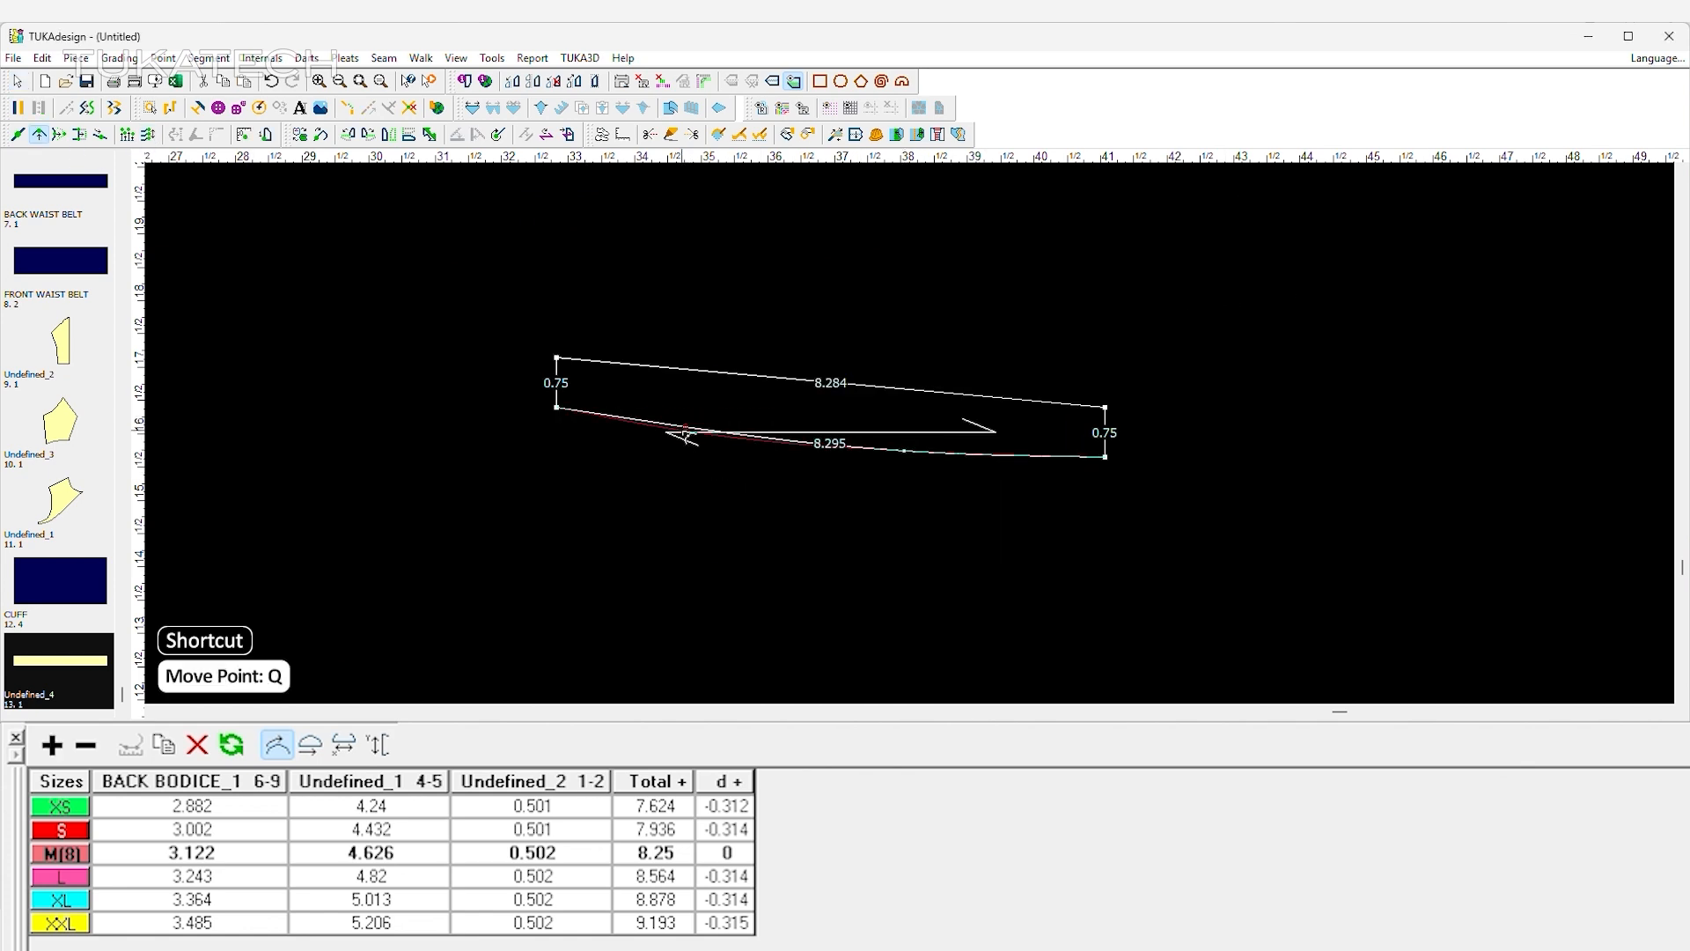
key(Escape)
Create a parallel internal copy of the strip's curved lower edge at a distance of 0.75.
drag(1104, 457, 557, 408)
text(c.75)
key(Return)
key(Return)
Extract the curved strip as a separate piece and delete the original strip.
key(Return)
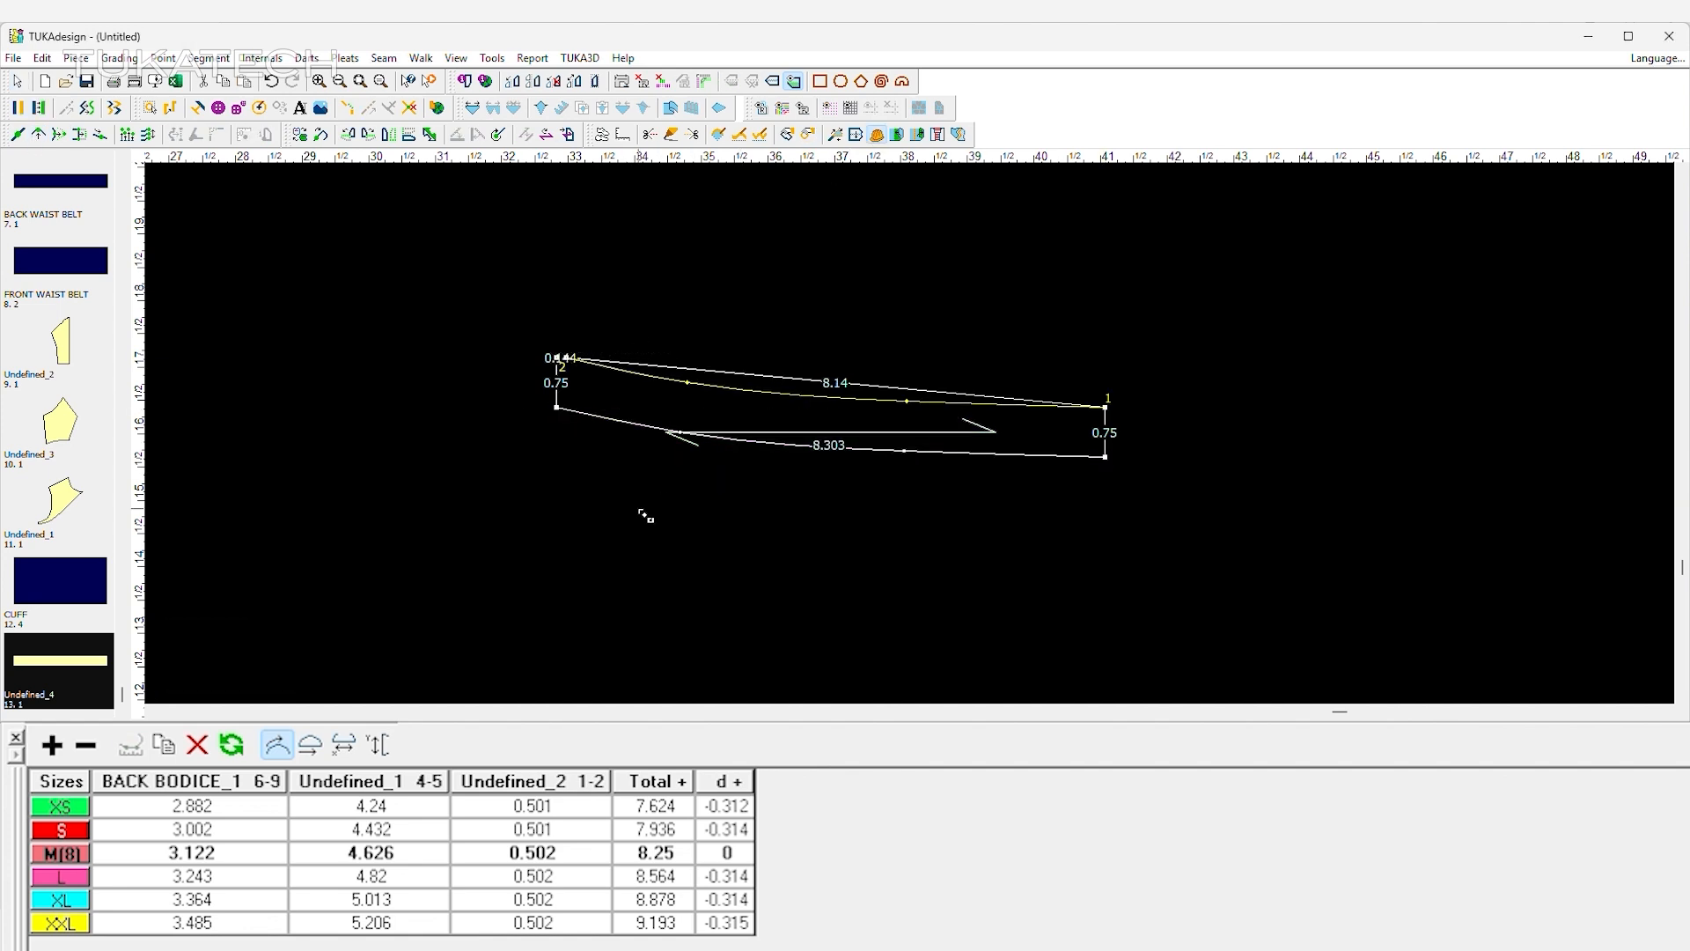
click(732, 414)
key(Return)
key(Escape)
mouse_move(1025, 435)
mouse_down()
mouse_move(958, 535)
mouse_move(999, 547)
mouse_move(1025, 371)
mouse_up()
key(Delete)
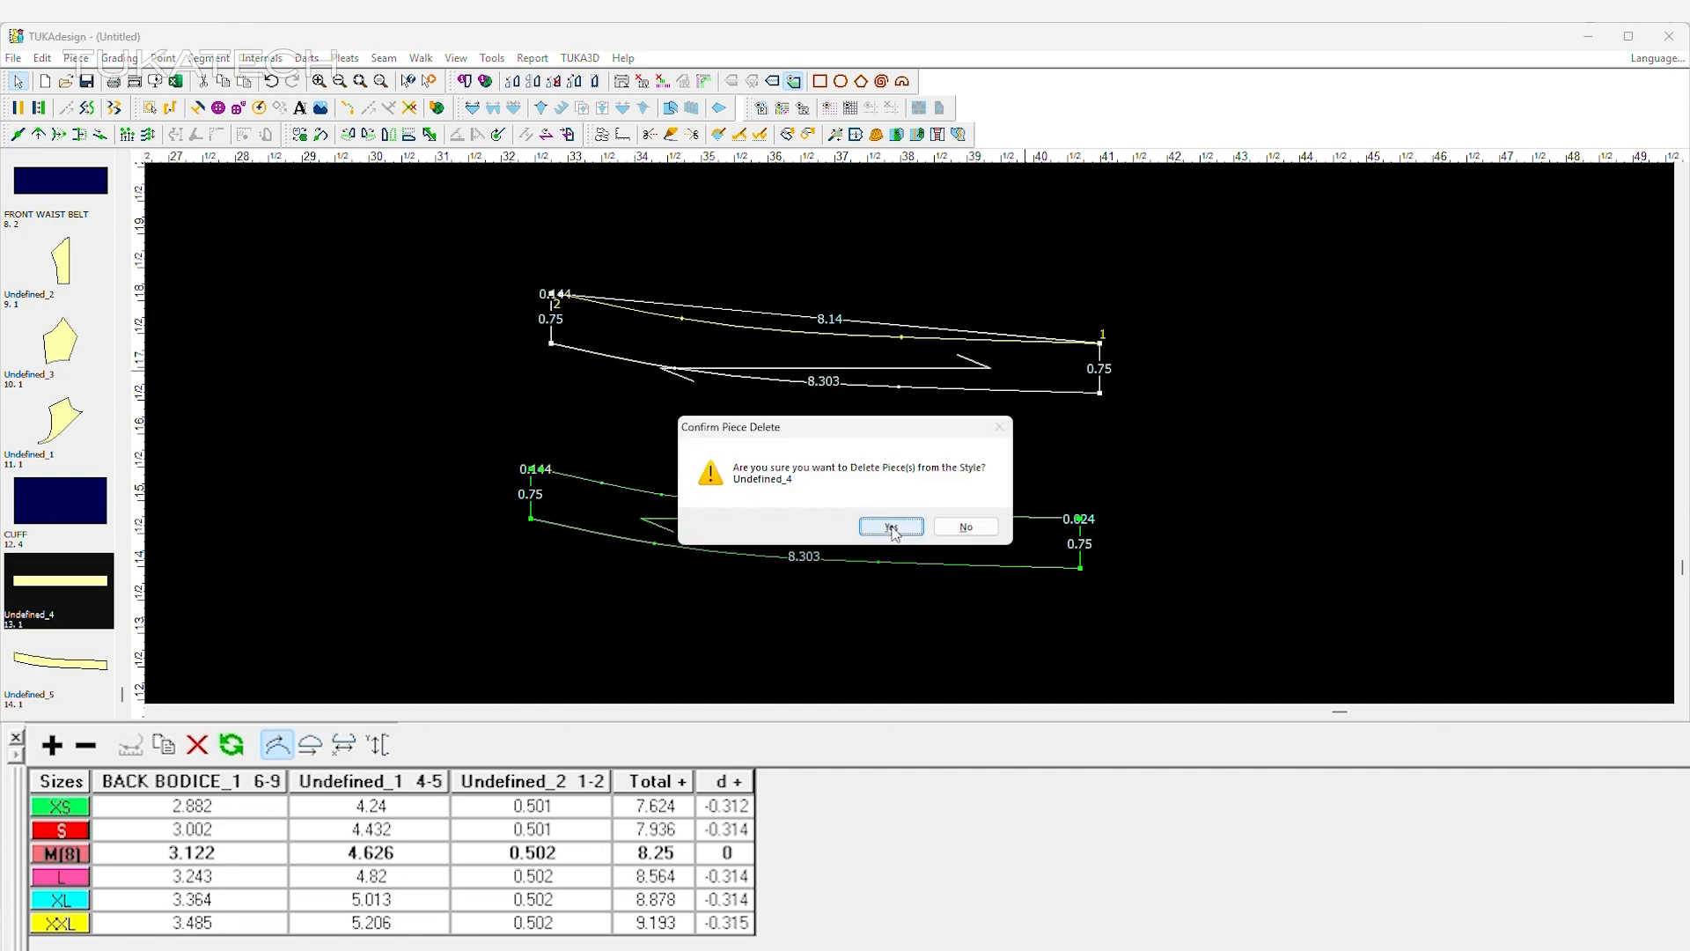
click(892, 527)
Round the upper corner of the curved strip's raised end and mirror the strip across its opposite short edge with Set Half.
click(249, 138)
click(215, 137)
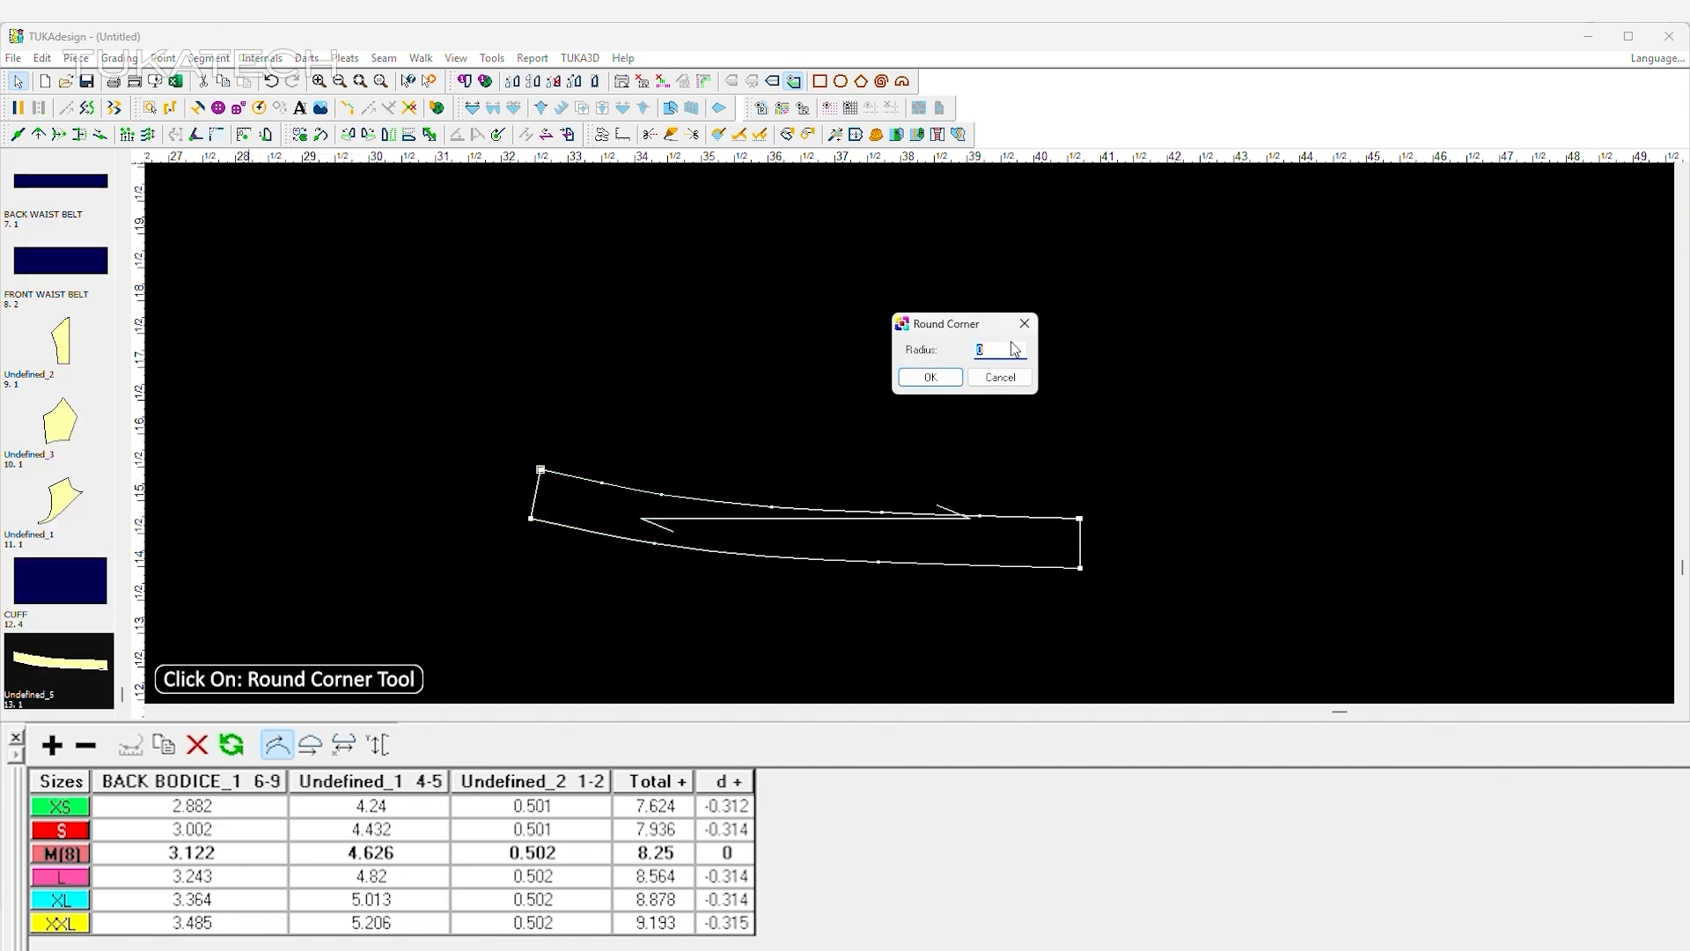
click(928, 377)
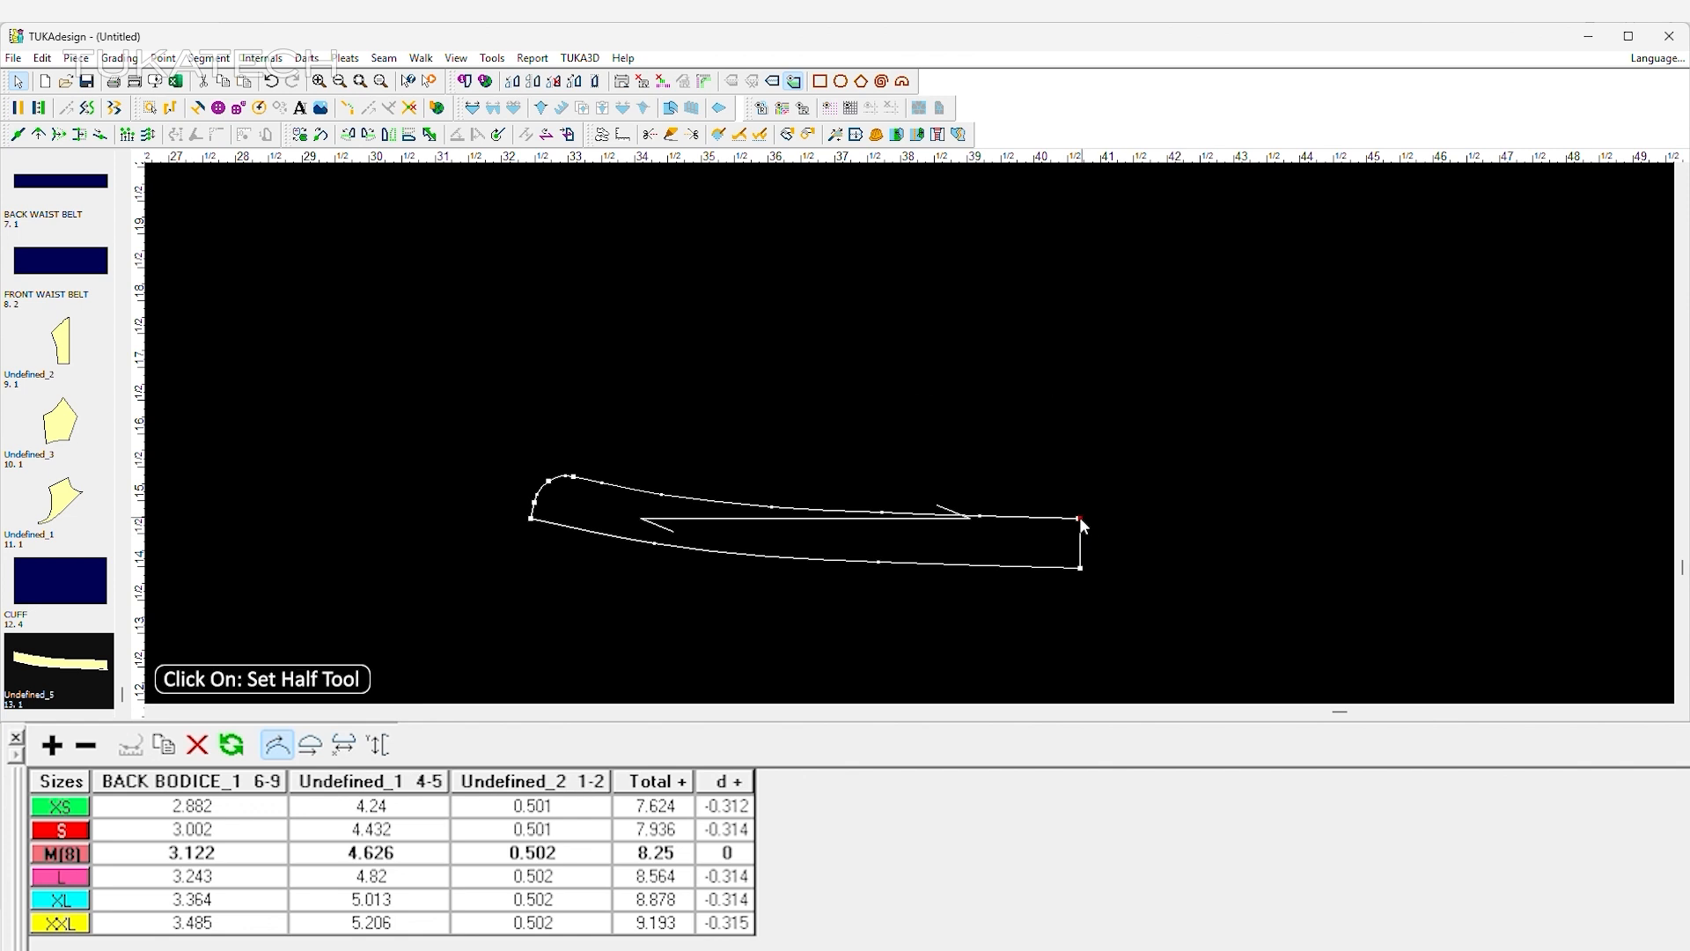
click(1080, 568)
click(733, 86)
Smooth the lower curve of the mirrored collar stand by adjusting its curve points.
key(q)
click(879, 563)
click(888, 565)
click(743, 548)
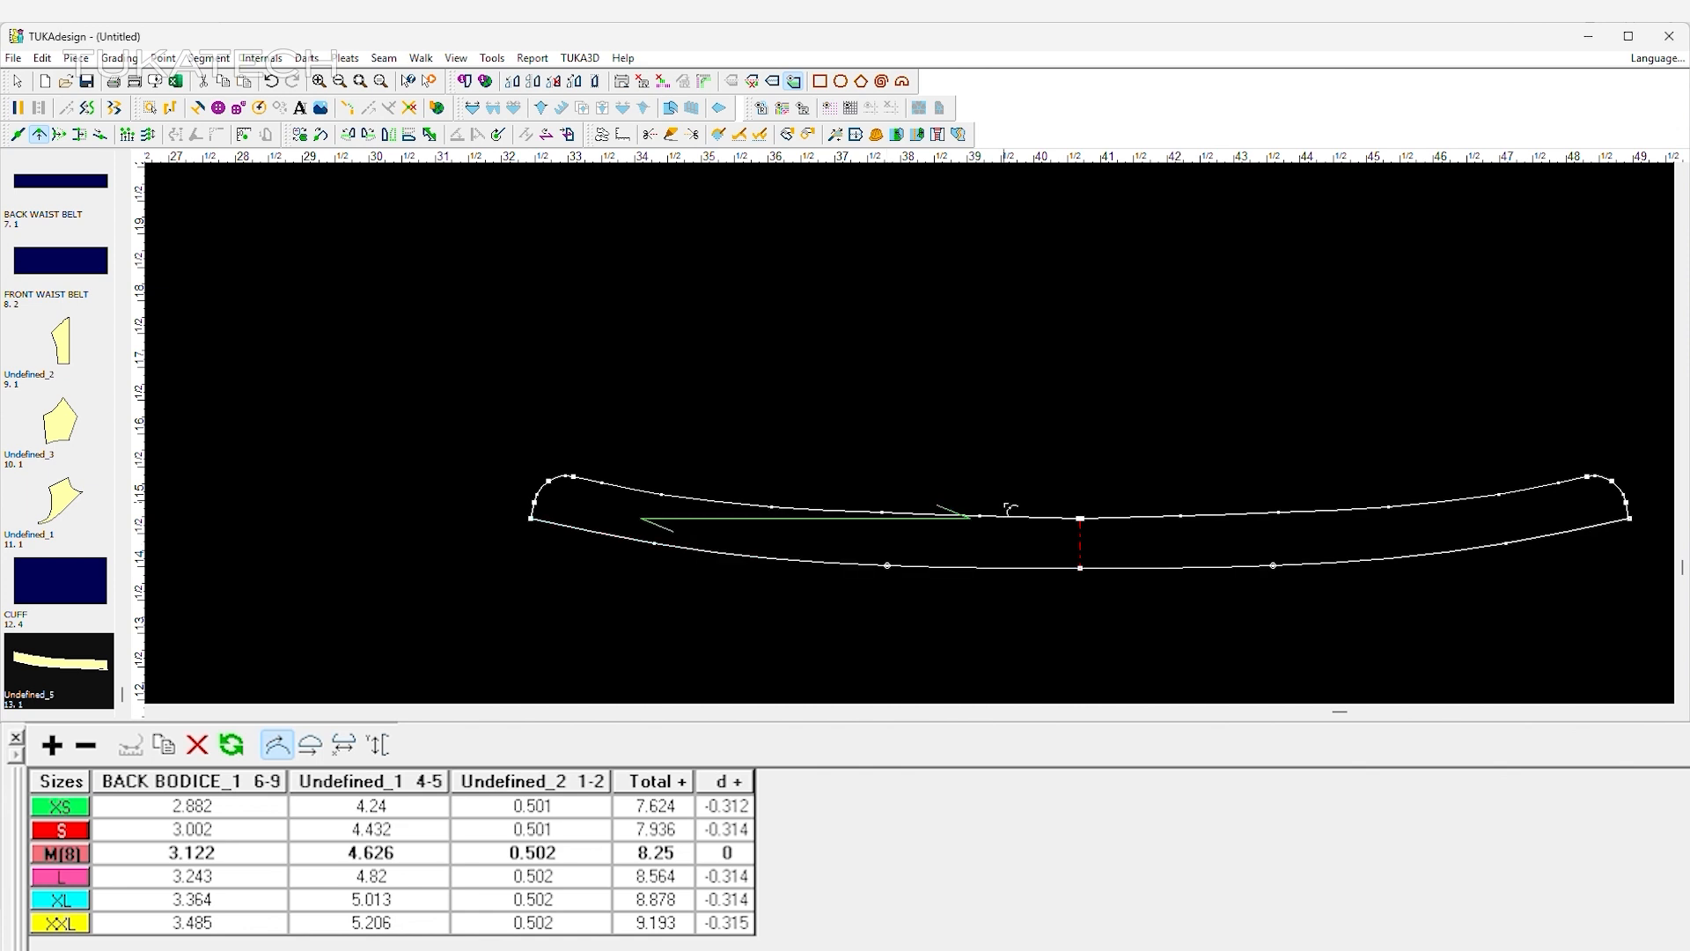
scroll(1005, 503, down, 5)
scroll(911, 433, up, 3)
right_click(879, 355)
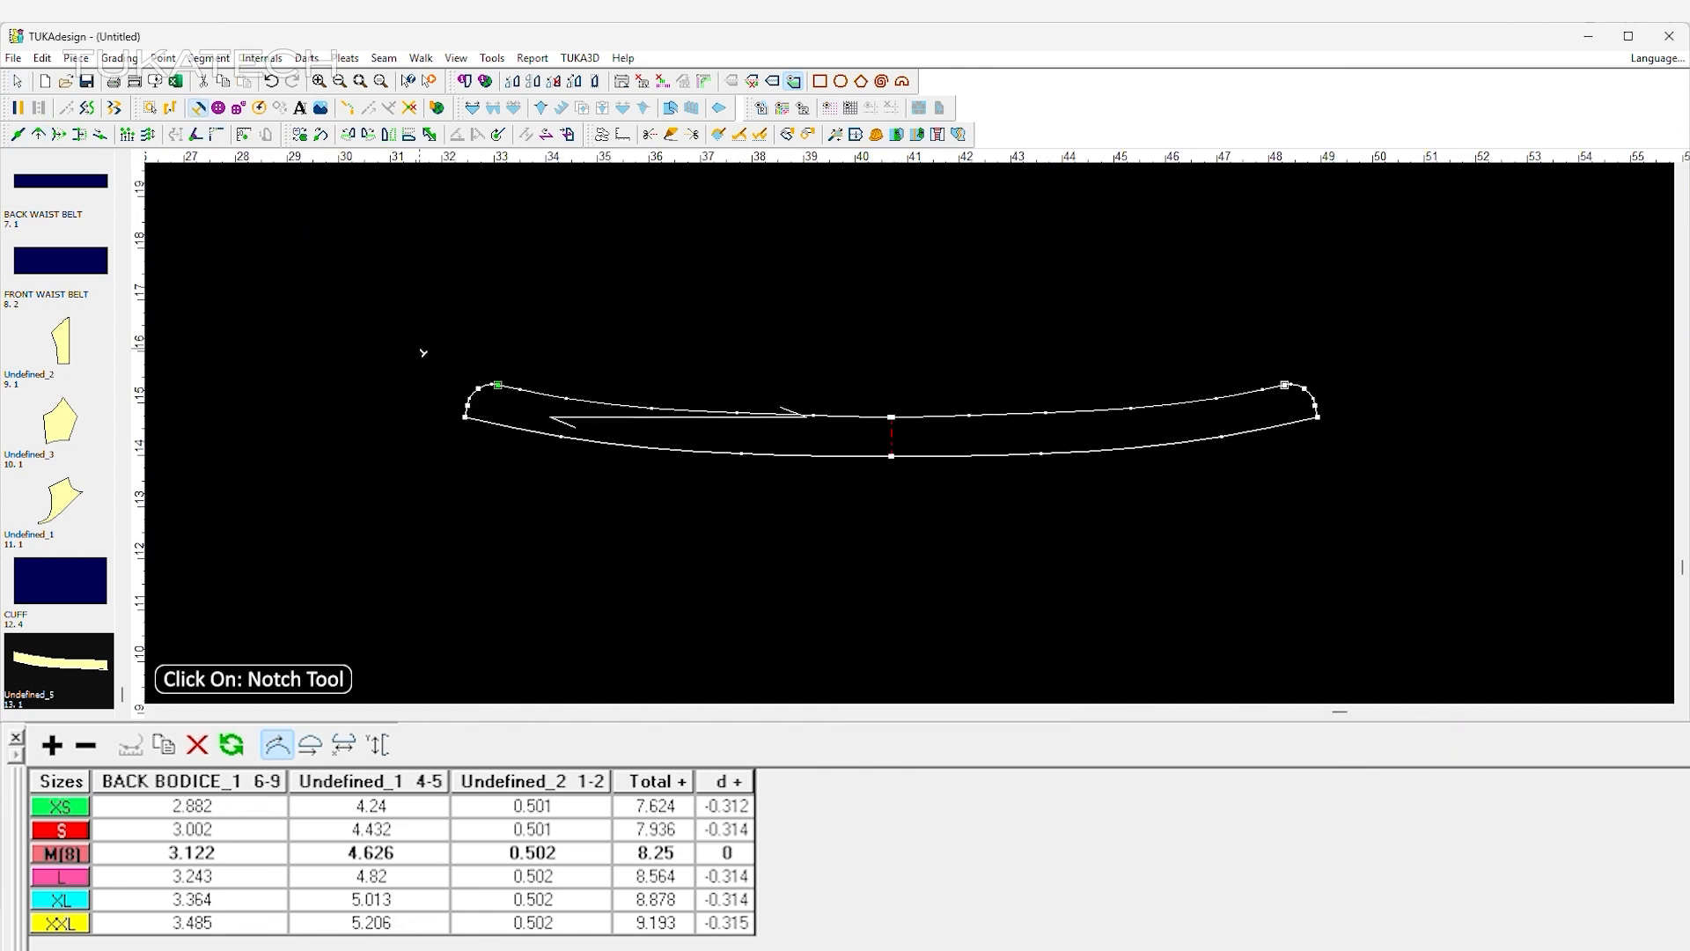
Notch the collar stand's upper edge where the rounded ends begin.
click(499, 385)
click(1233, 211)
right_click(779, 325)
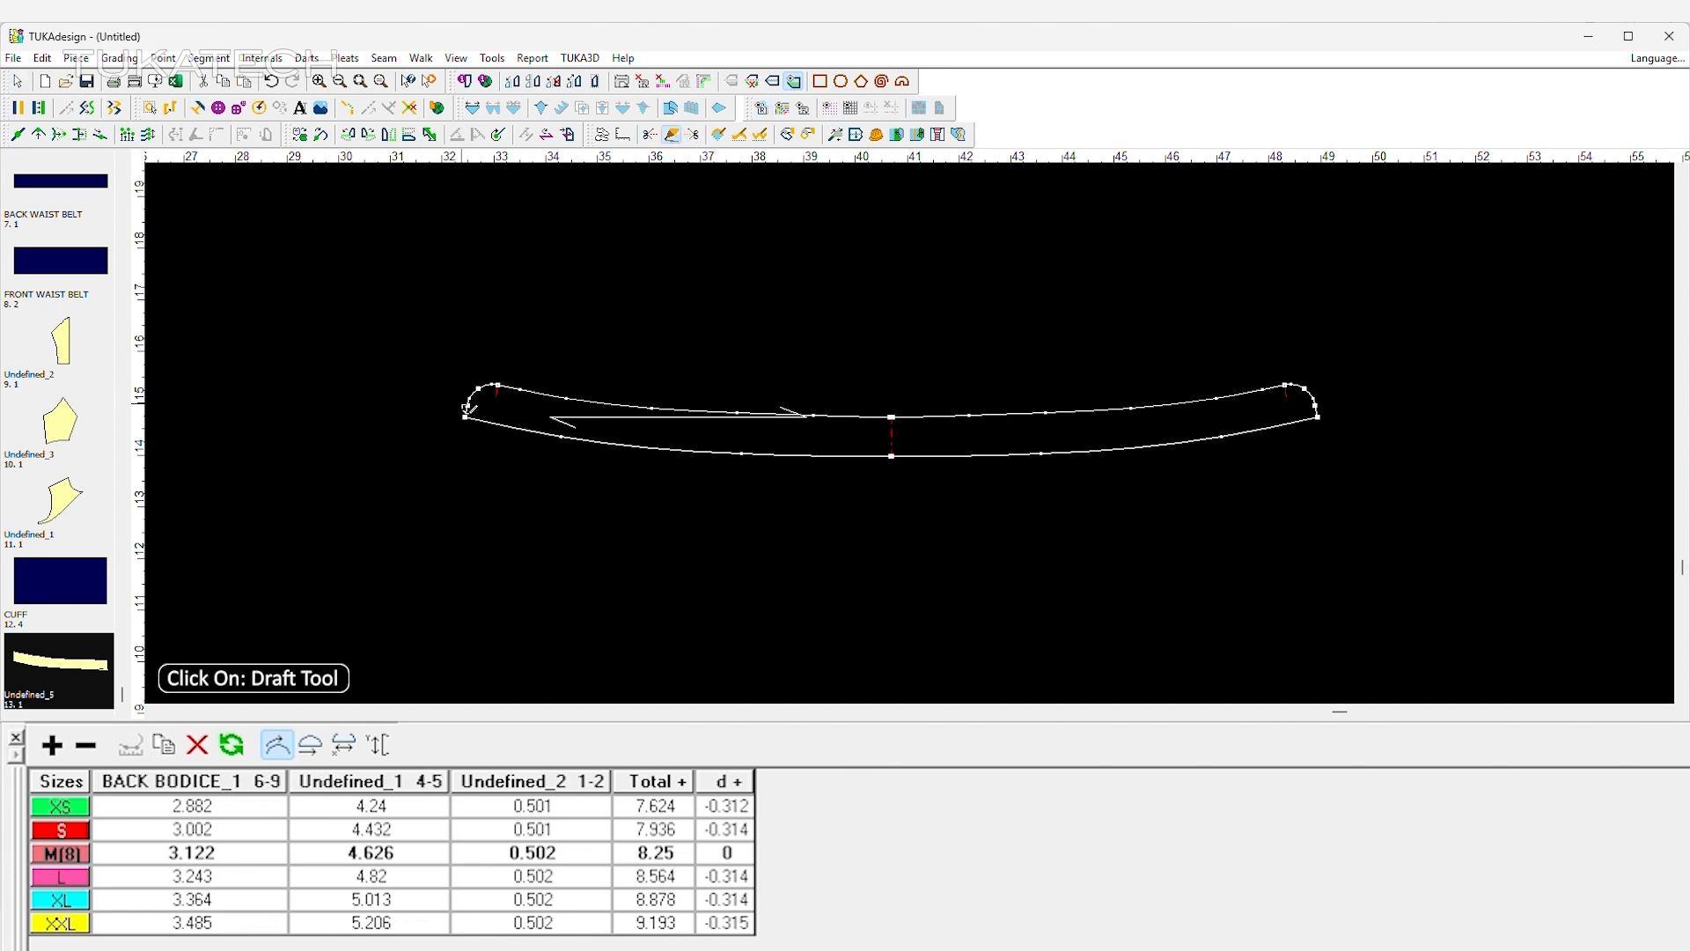
Draft the slanted collar end line from the stand's left notch, about 1 outward and 3.5 downward.
click(500, 386)
click(742, 547)
click(774, 528)
click(445, 521)
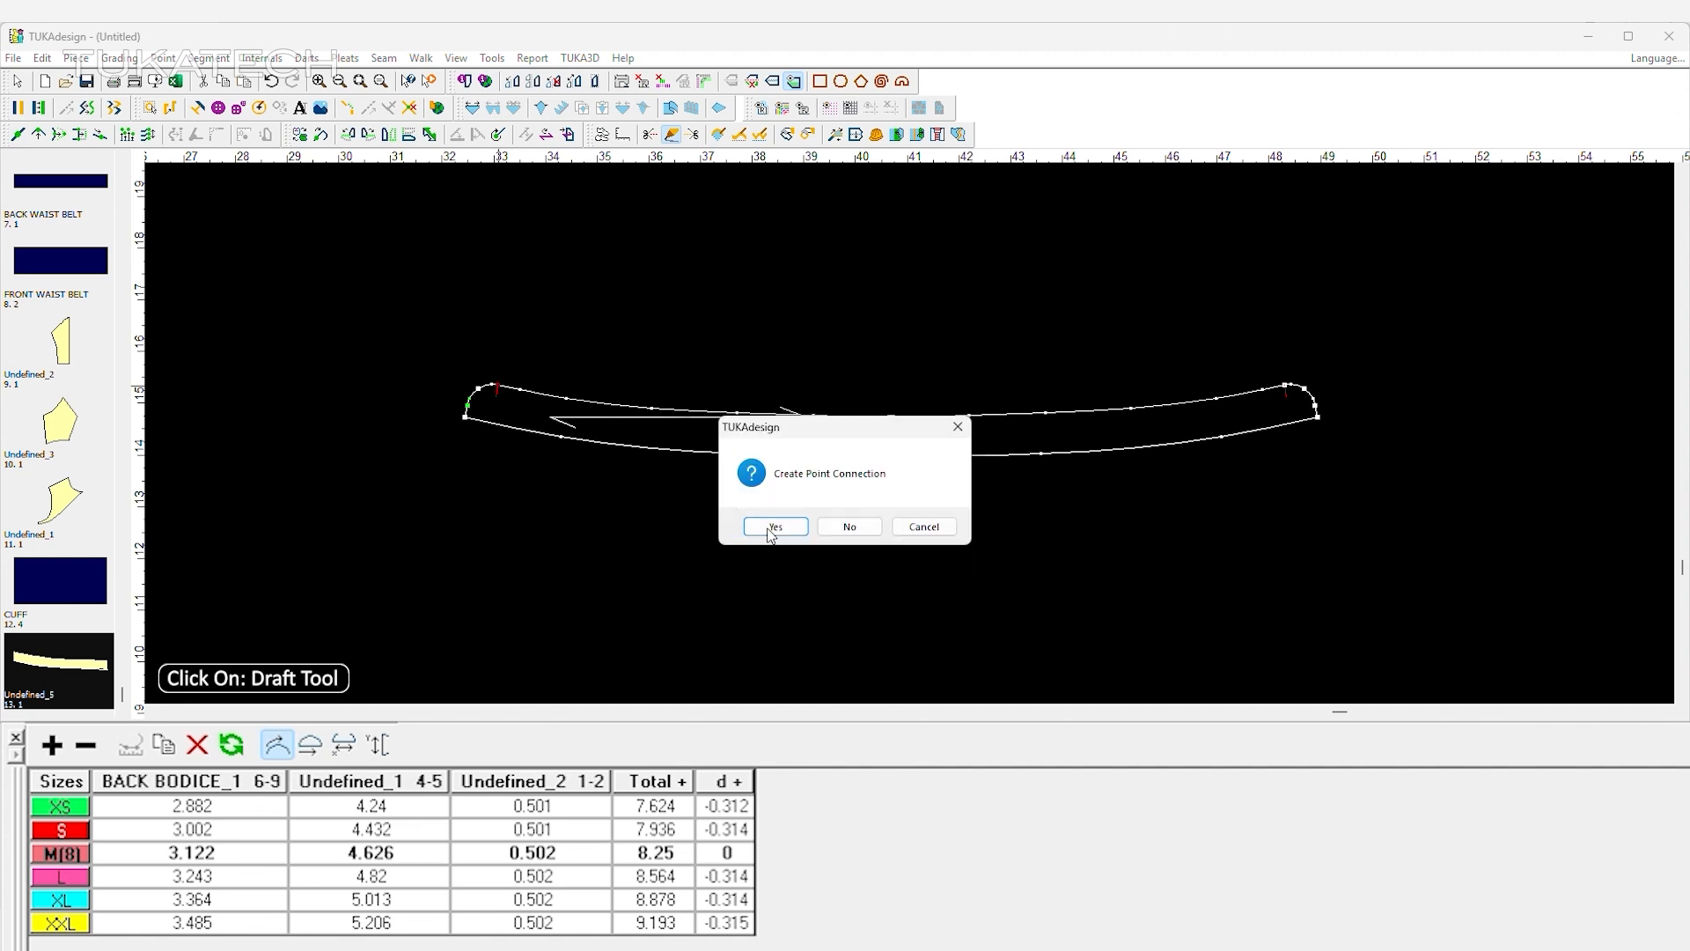
click(774, 530)
click(445, 521)
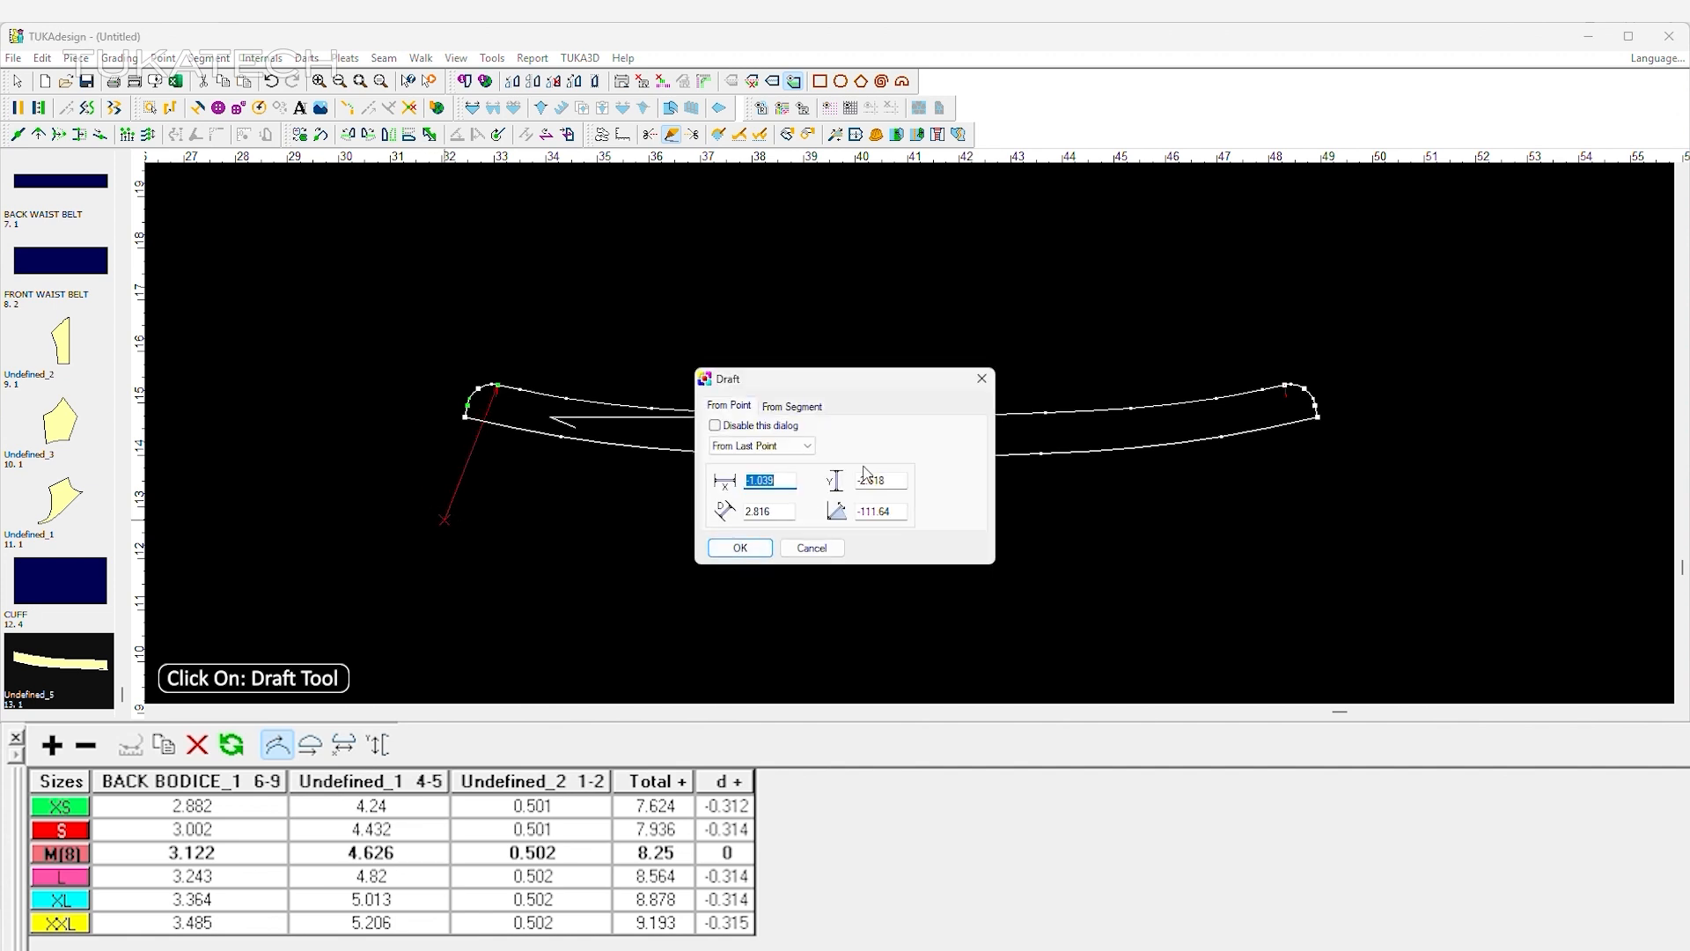
click(739, 548)
Continue the draft to a point 2.5 below the stand's upper centre point and finish it at that centre point.
click(888, 451)
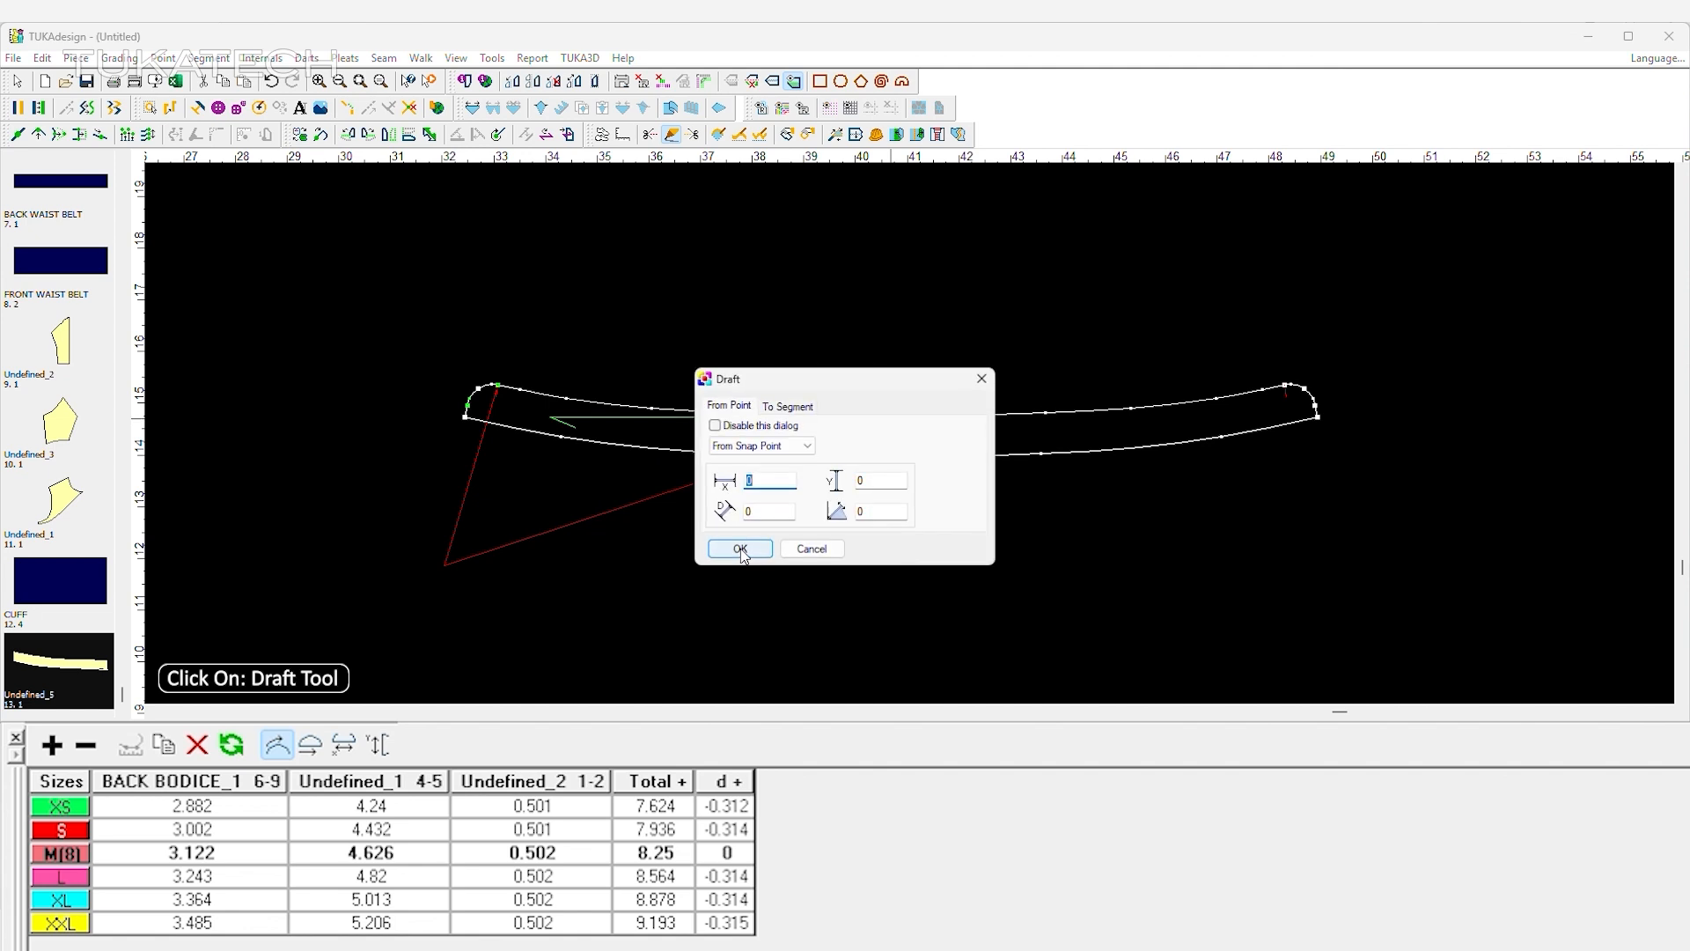
text(-2)
key(Return)
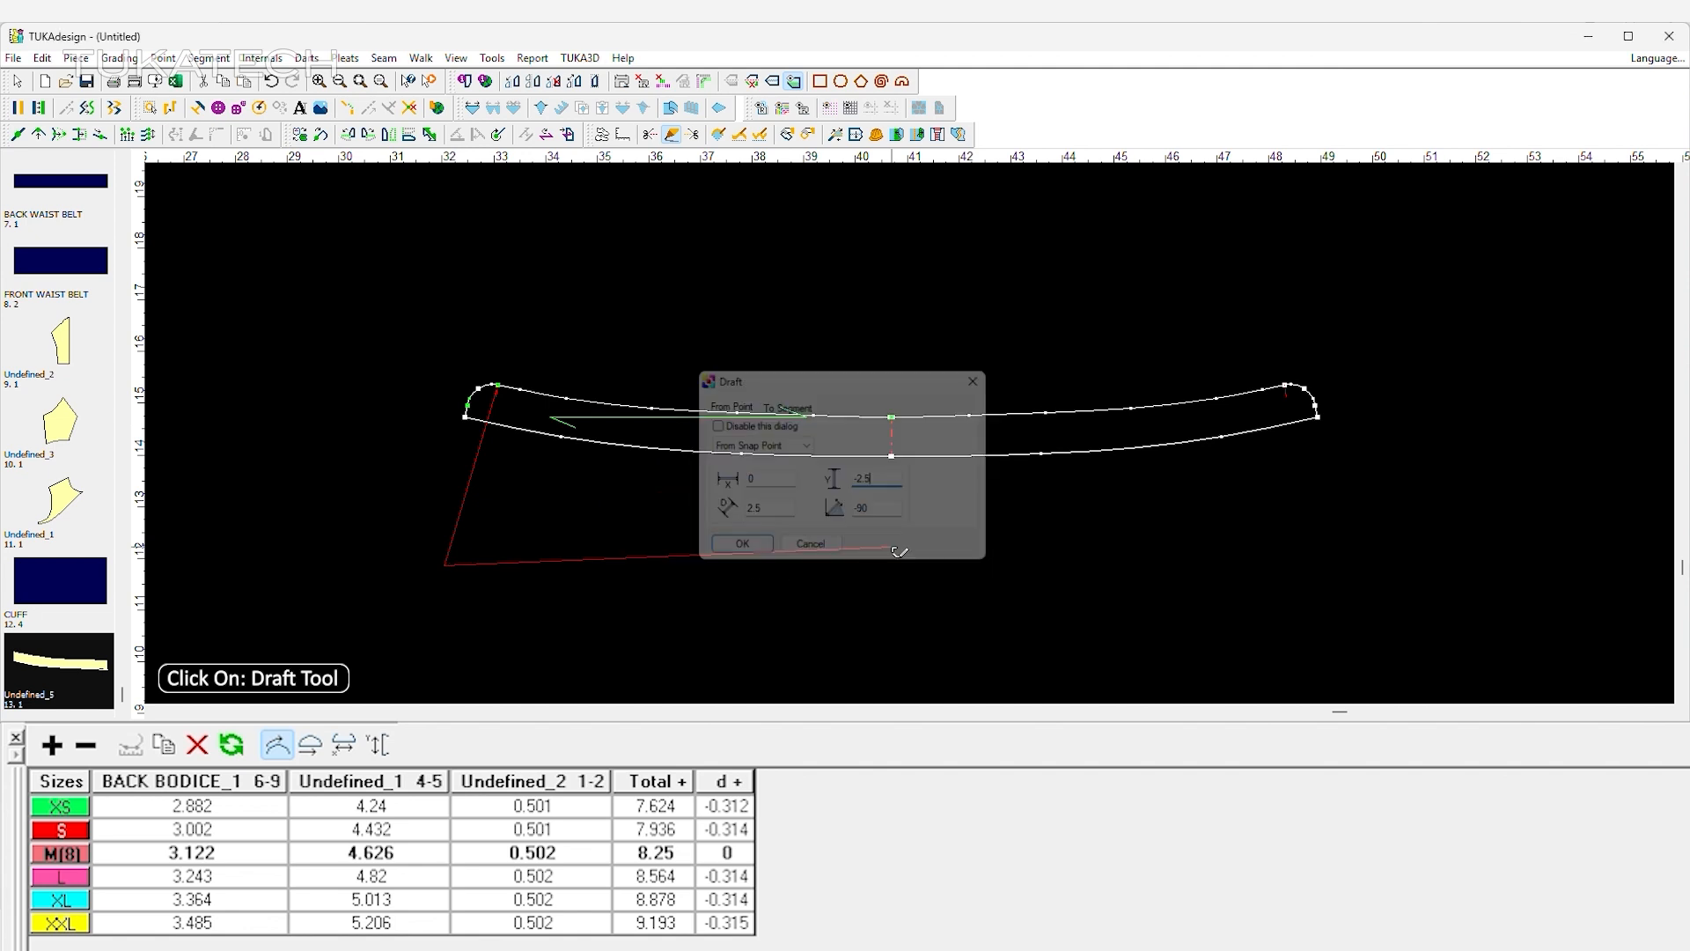
click(893, 417)
click(731, 550)
click(766, 525)
right_click(871, 320)
click(922, 331)
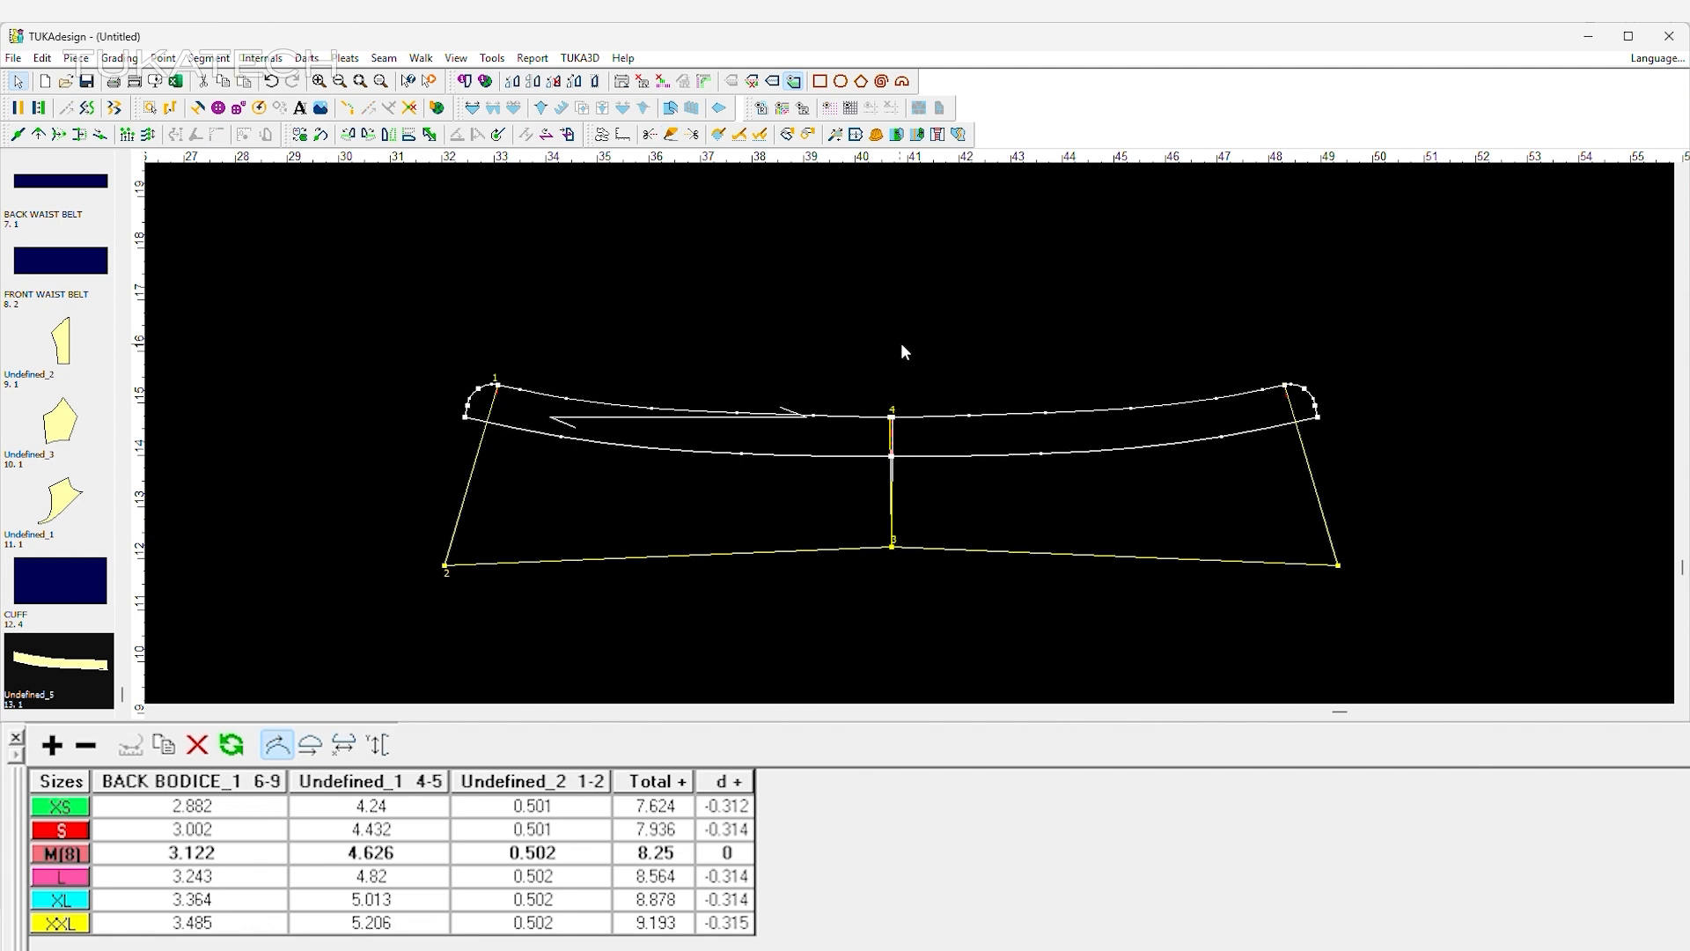
Extract the drafted half collar as a separate piece below the stand and remove the draft lines from the stand.
click(877, 135)
click(755, 480)
click(792, 437)
right_click(804, 279)
click(905, 297)
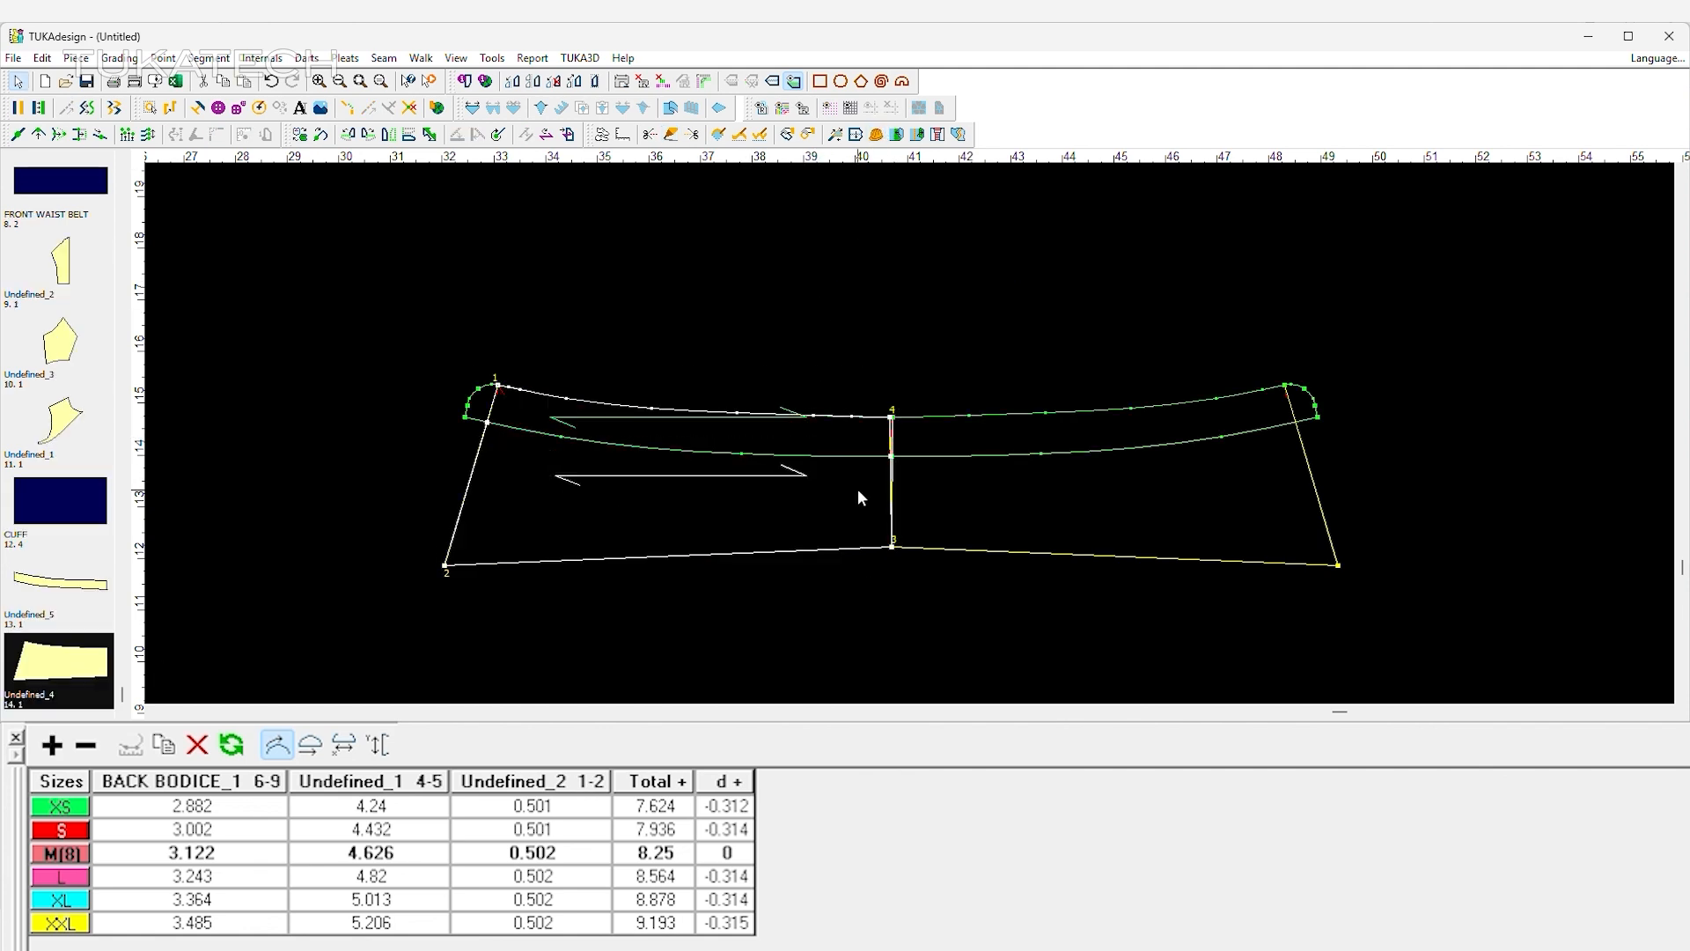
scroll(776, 538, down, 4)
drag(915, 443, 898, 528)
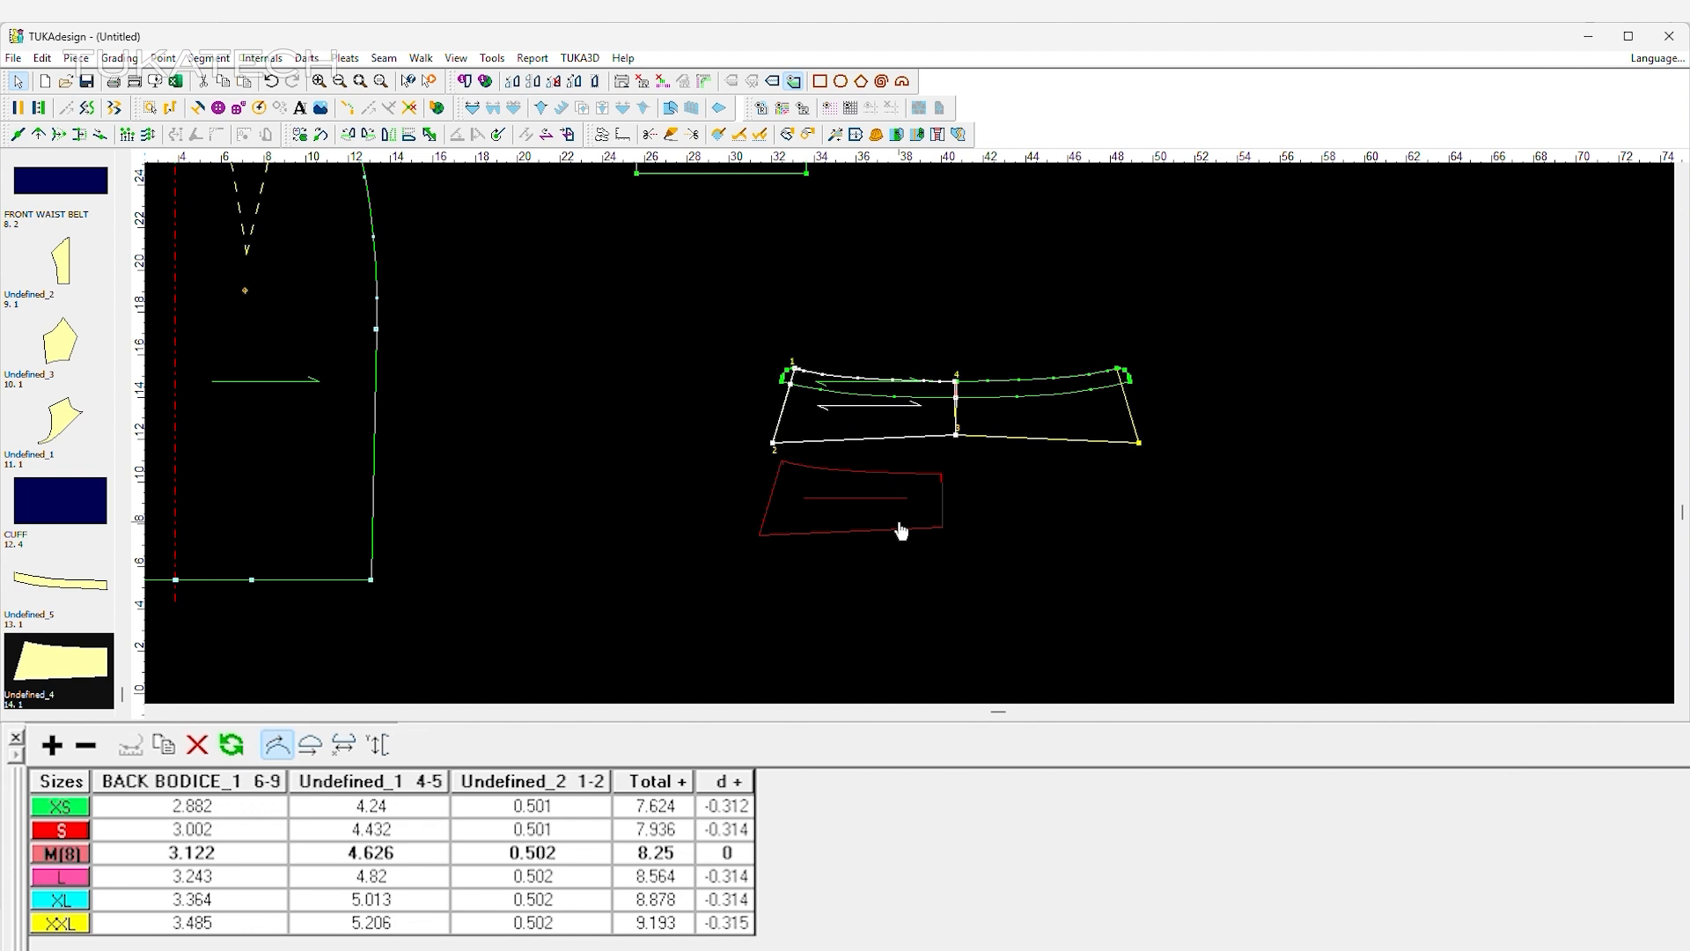
click(922, 436)
Mirror the half collar across its centre edge with Set Half and place it above the collar stand.
click(941, 474)
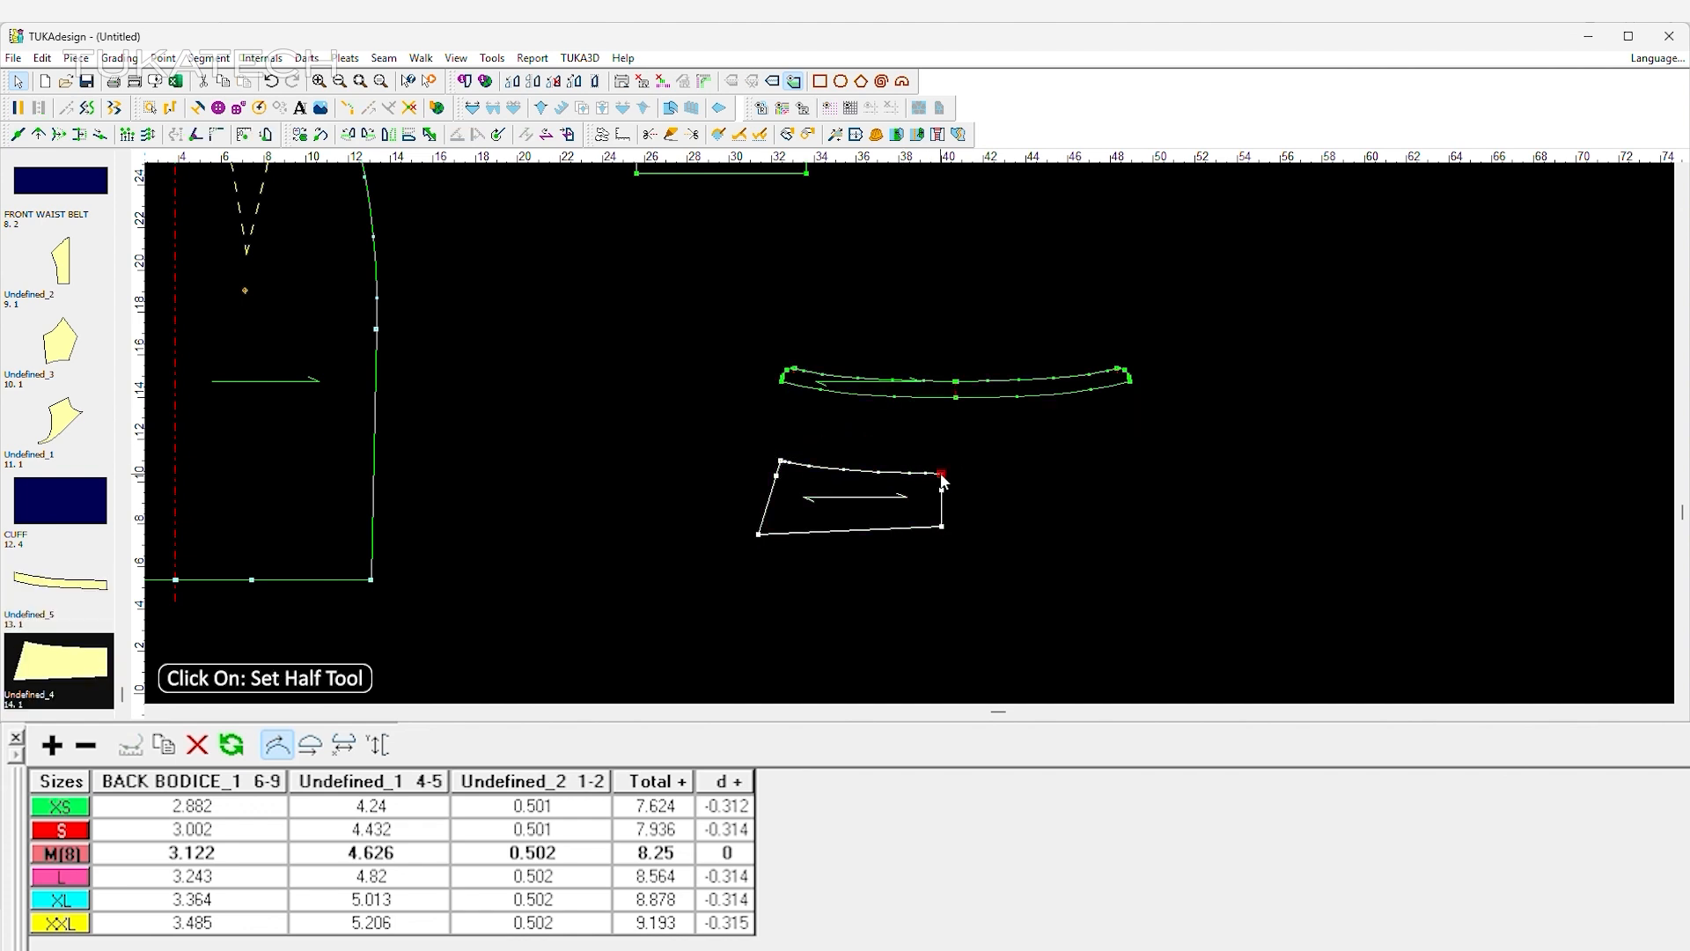
click(939, 530)
drag(969, 518, 1008, 299)
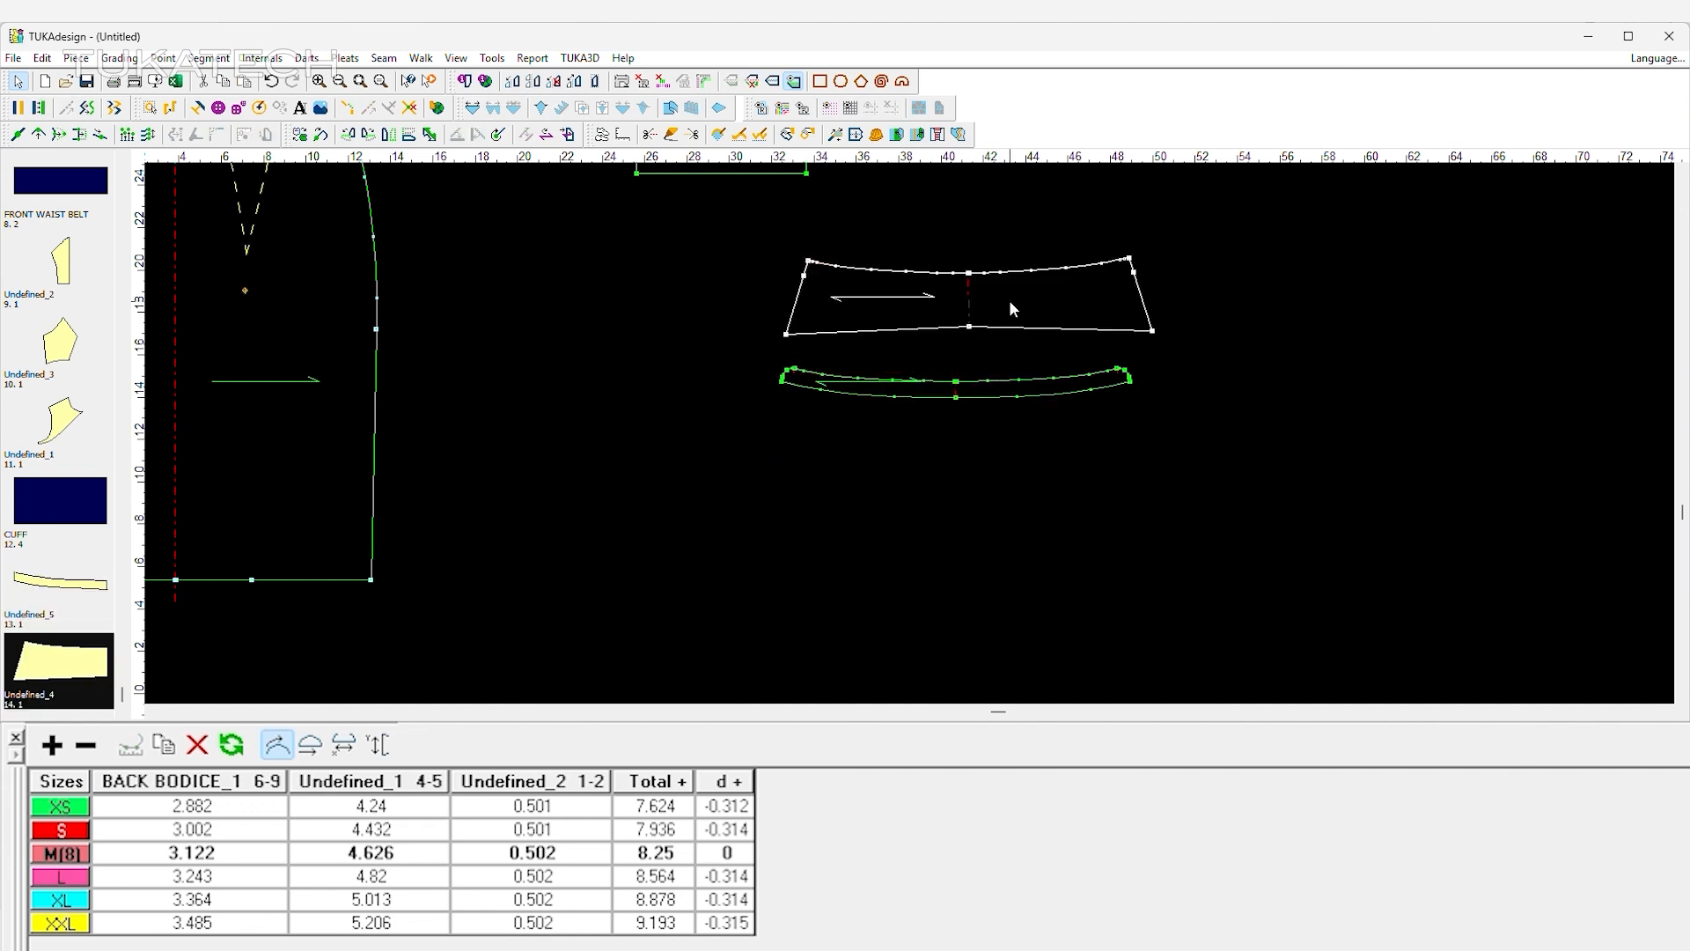
Flip the collar vertically and arrange the collar and collar stand above the upper back piece.
click(406, 135)
scroll(944, 315, down, 3)
drag(828, 419, 915, 409)
scroll(887, 457, down, 2)
scroll(710, 236, up, 1)
click(1038, 430)
scroll(963, 564, up, 1)
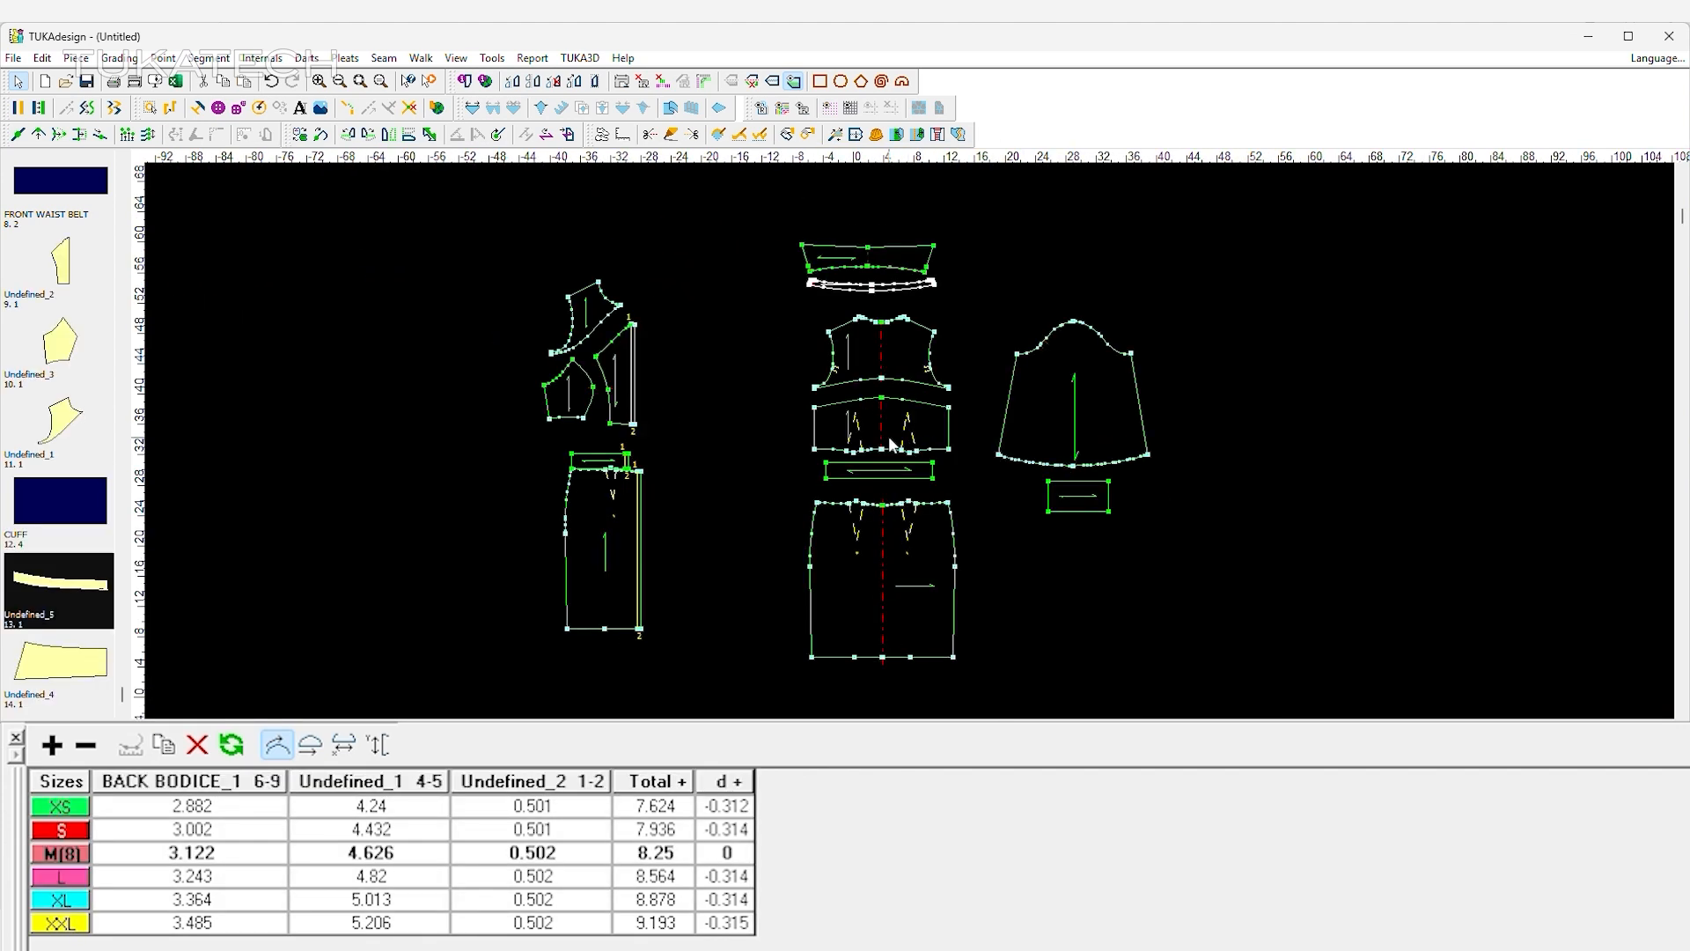